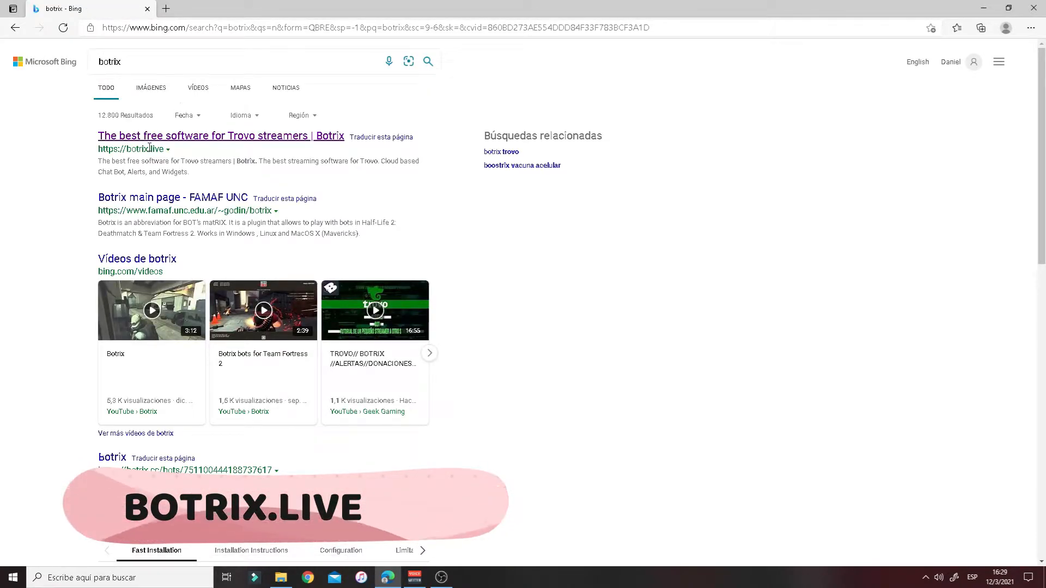
# - Open the BotRix site from the search results and choose to sign in with Trovo
pyautogui.click(162, 139)
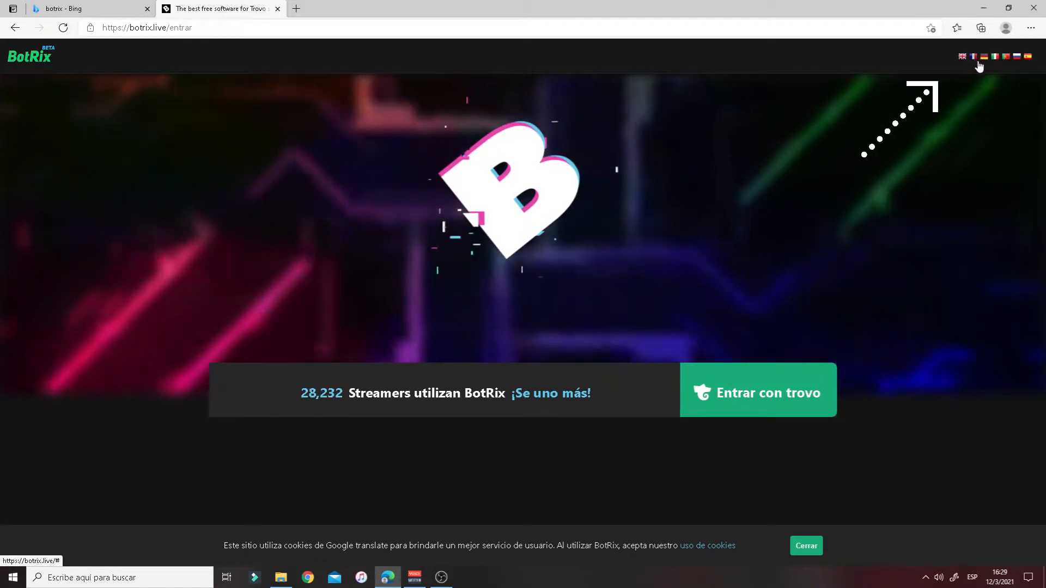
pyautogui.click(735, 392)
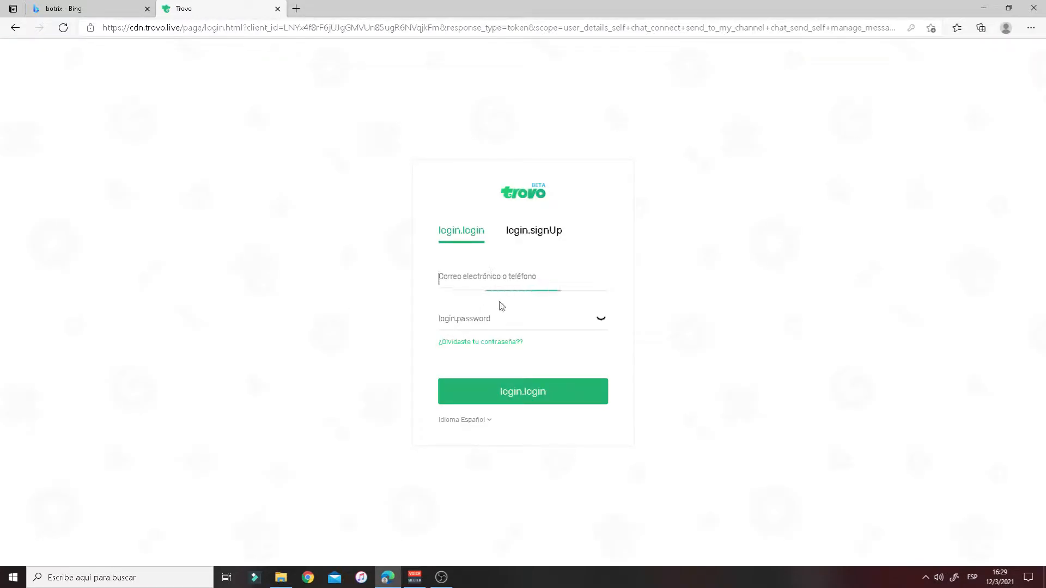
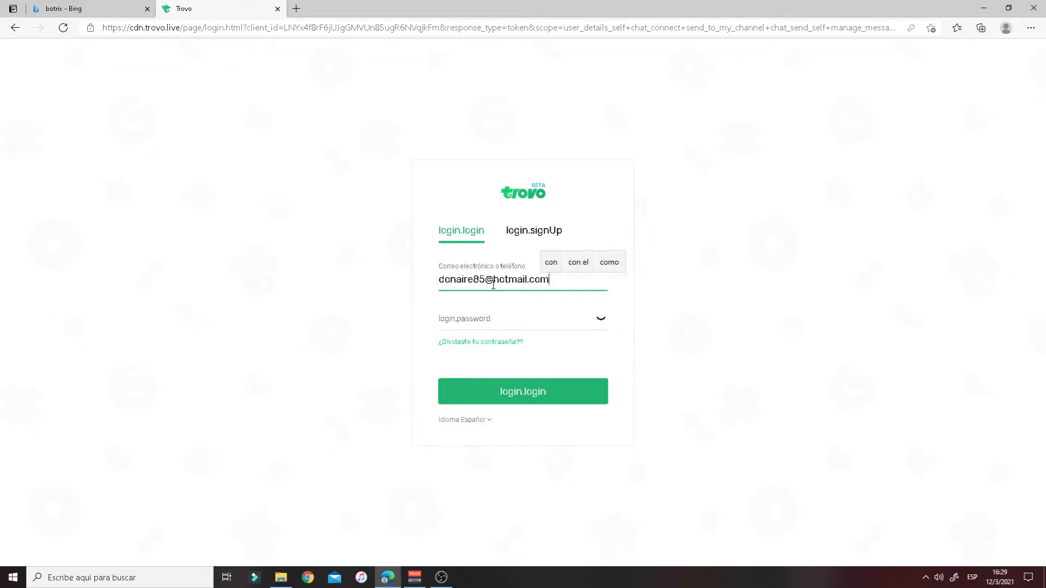
# - Log in to Trovo with the account e-mail and the browser's saved password
pyautogui.click(518, 321)
pyautogui.click(495, 343)
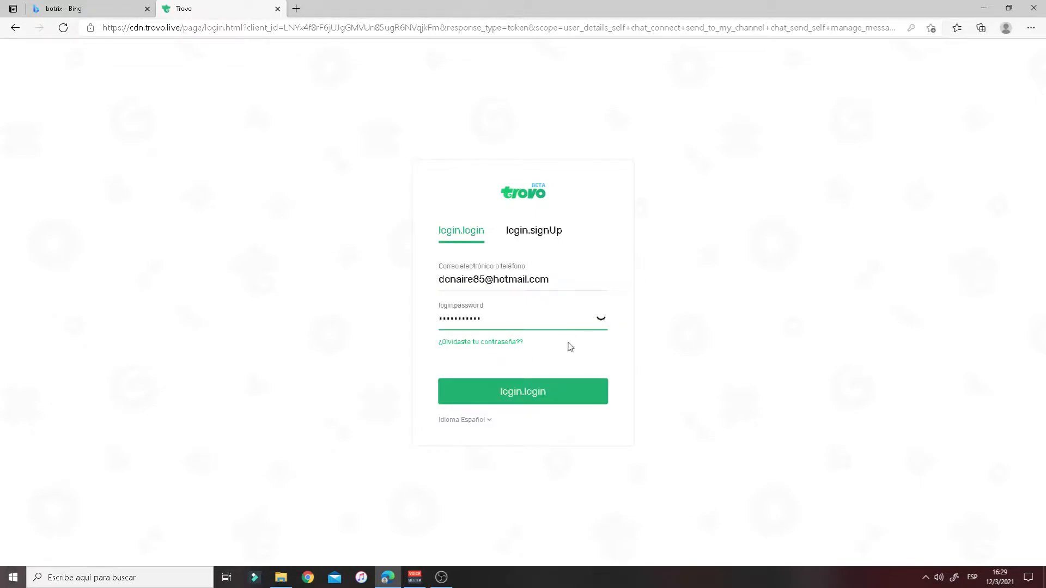
pyautogui.click(530, 401)
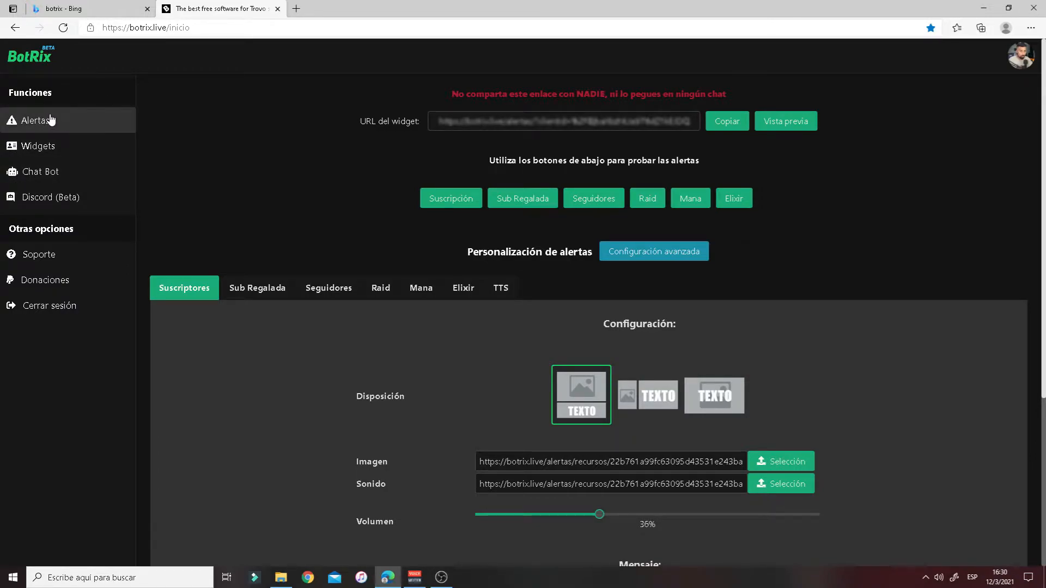
# - Check the TTS alert settings, then return to the Suscriptores alert settings
pyautogui.scroll(-2, 250, 342)
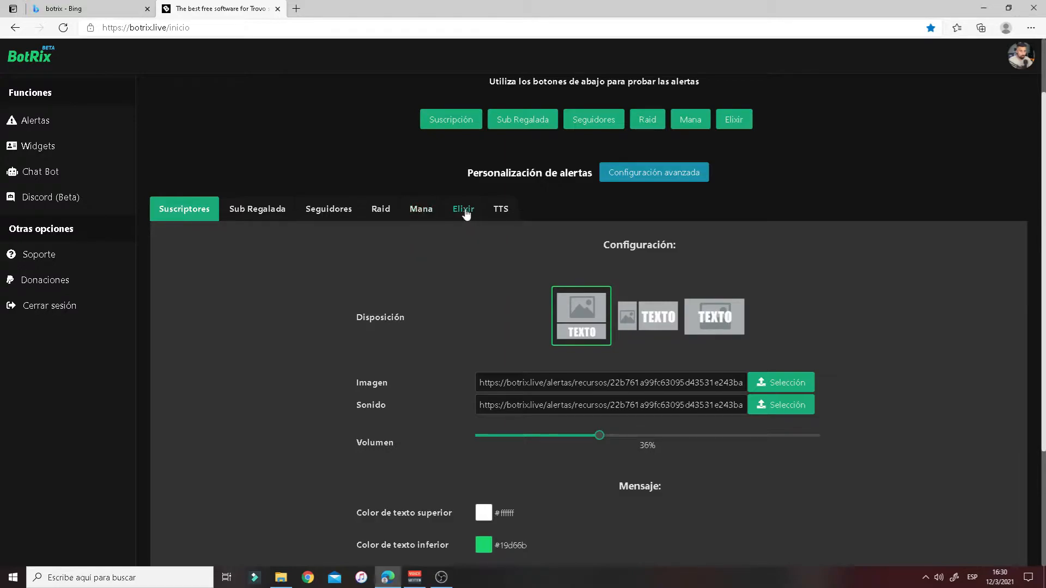
pyautogui.click(497, 211)
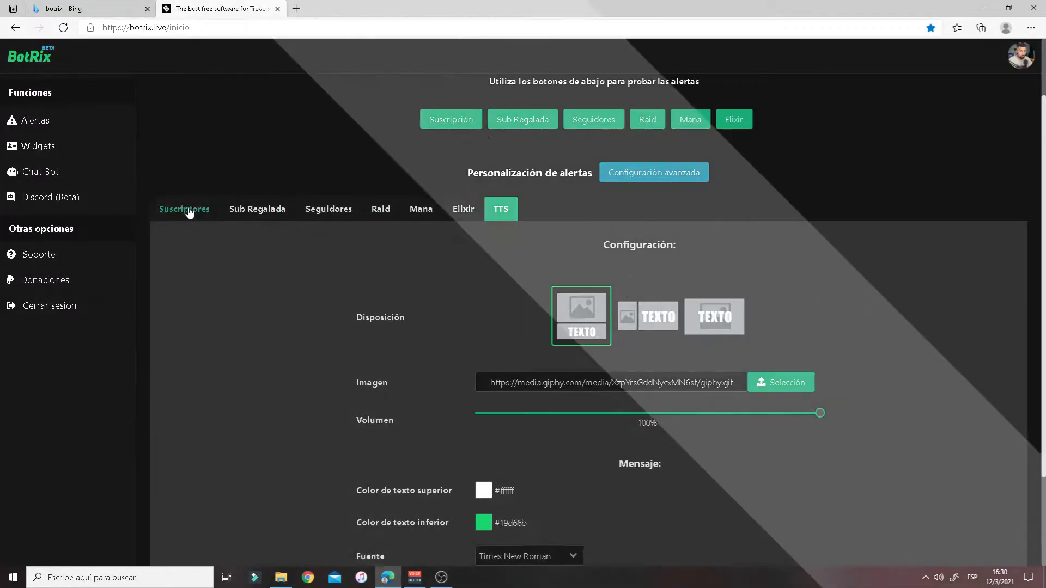
pyautogui.click(184, 210)
pyautogui.scroll(-3, 444, 327)
pyautogui.scroll(3, 439, 327)
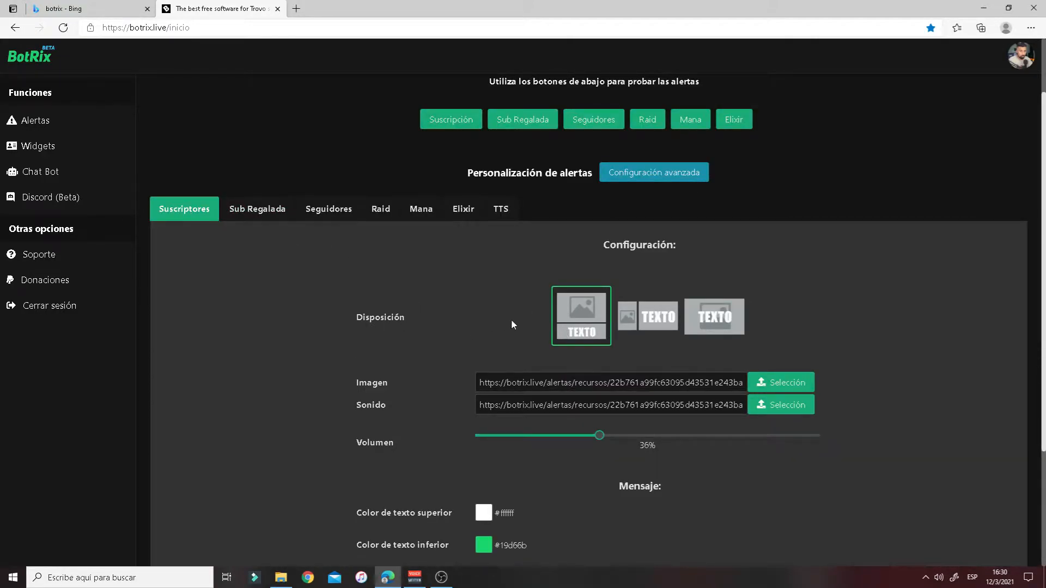
# - Set the subscriber alert layout to show the text over the image
pyautogui.click(648, 327)
pyautogui.scroll(-3, 680, 349)
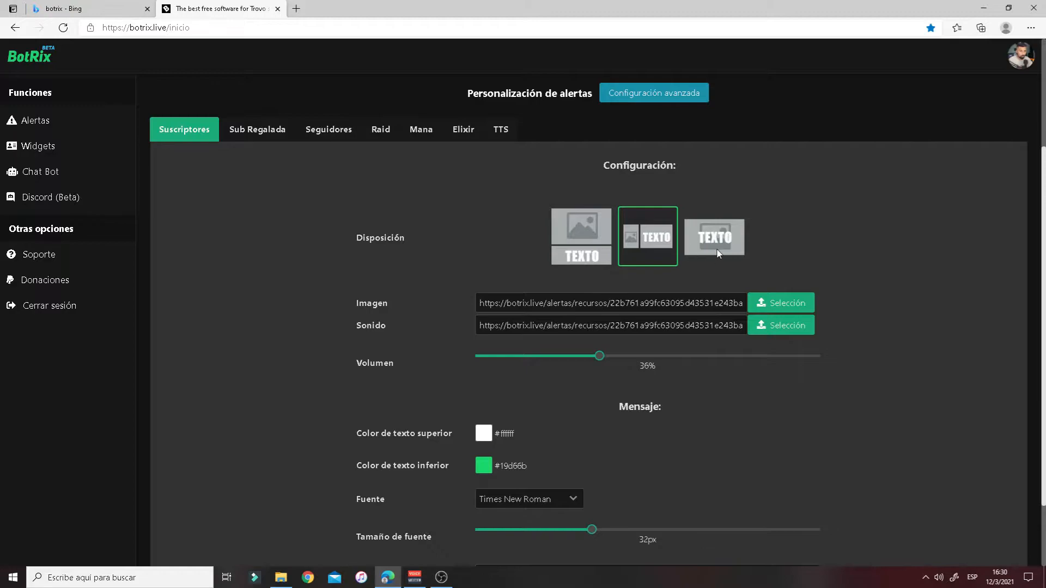
pyautogui.click(716, 252)
pyautogui.scroll(-2, 709, 269)
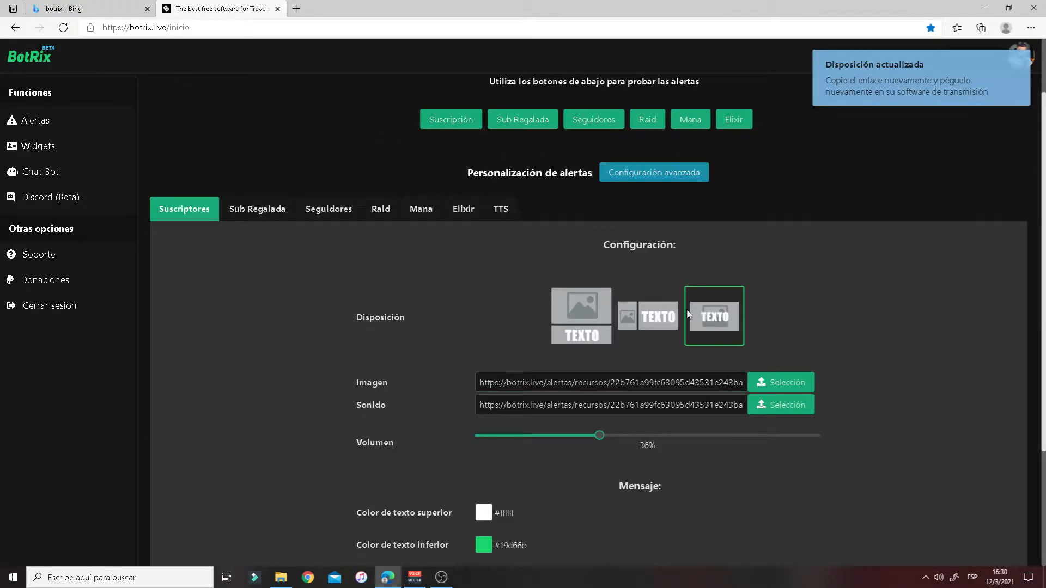
pyautogui.scroll(-2, 502, 376)
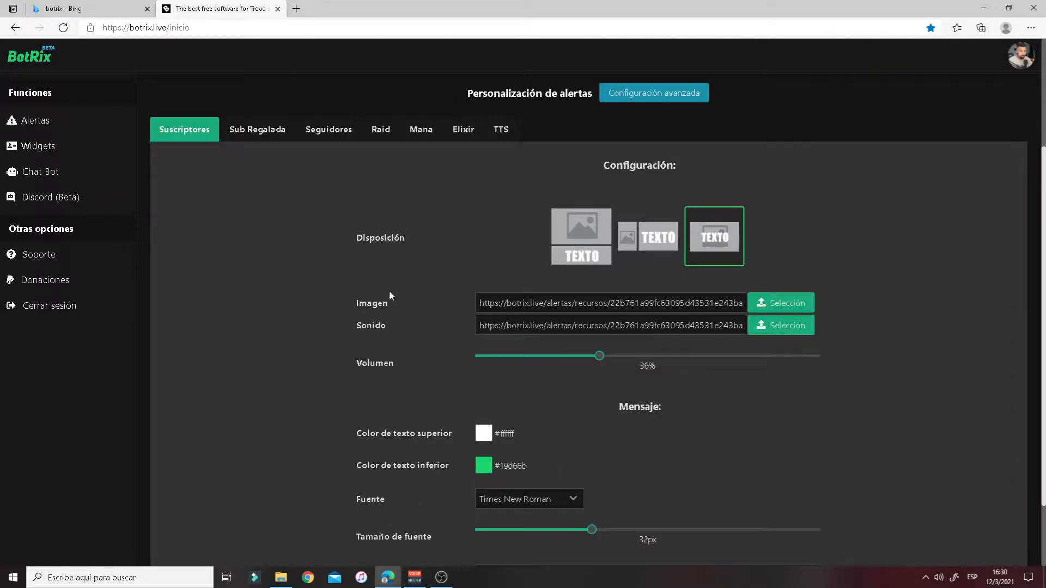
# - Browse for a new alert image, cancel the file dialog, and open a new browser tab
pyautogui.click(772, 304)
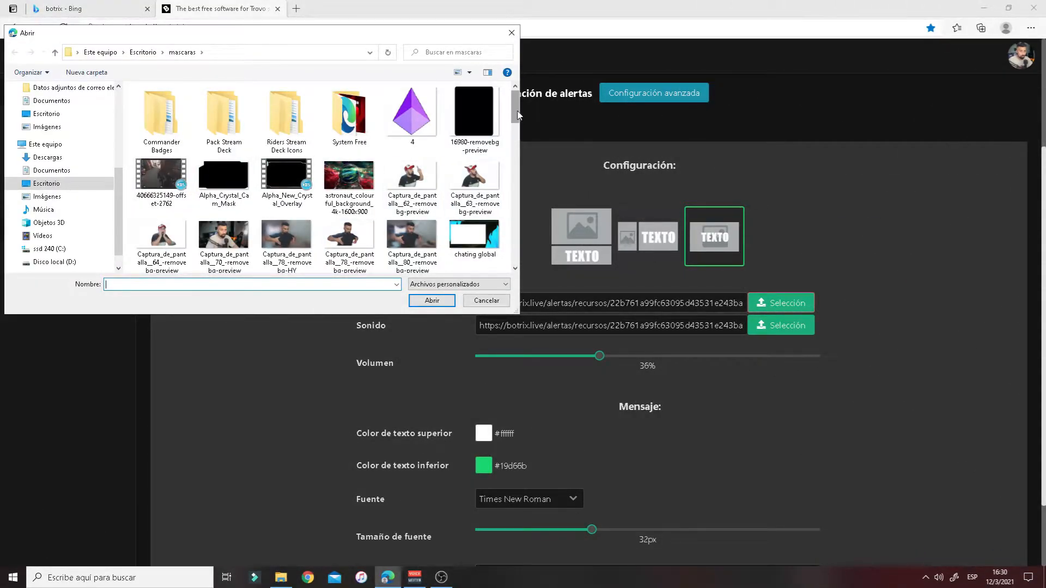
pyautogui.moveTo(518, 115); pyautogui.dragTo(513, 225)
pyautogui.click(492, 302)
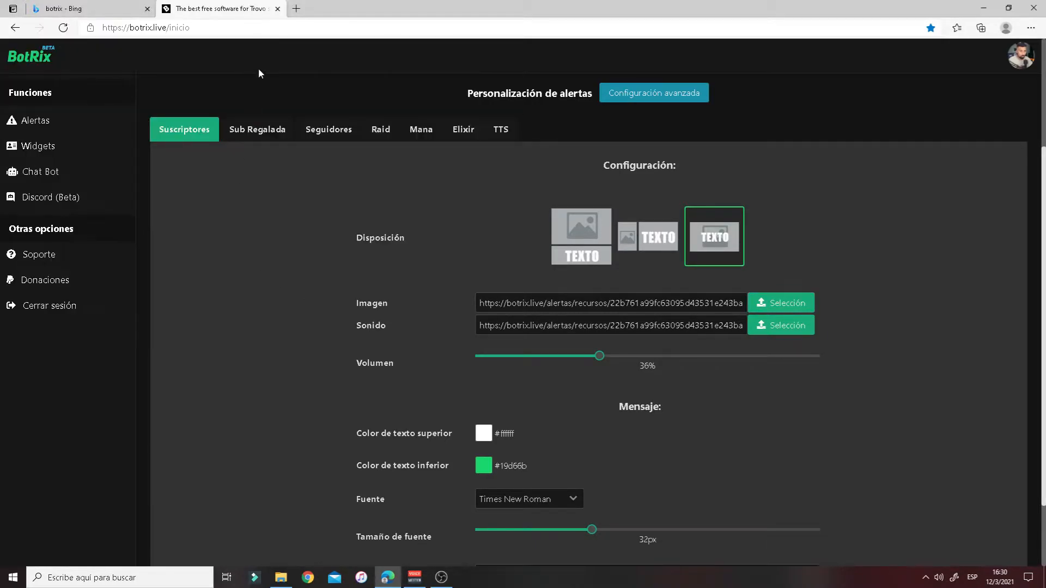
pyautogui.click(296, 8)
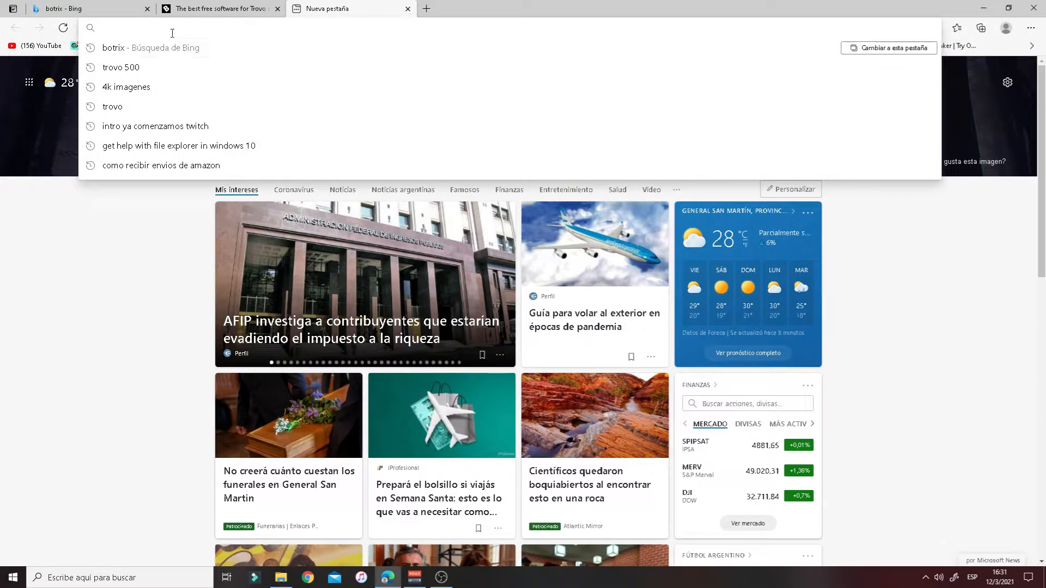
# - Search the web for 'ghipy' and open the GIPHY website, dismissing the translation offer
pyautogui.write('ghi')
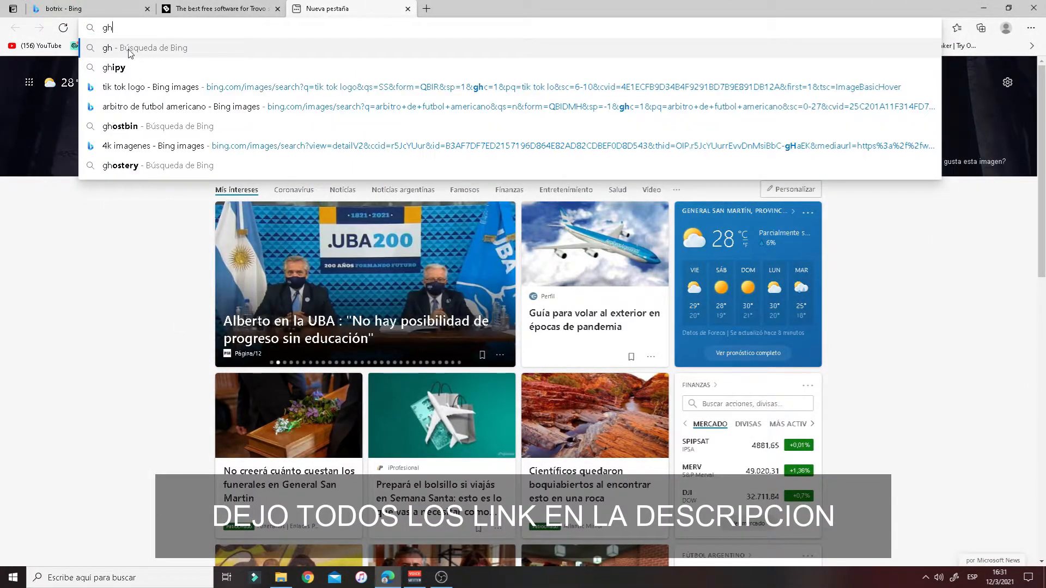
pyautogui.click(138, 68)
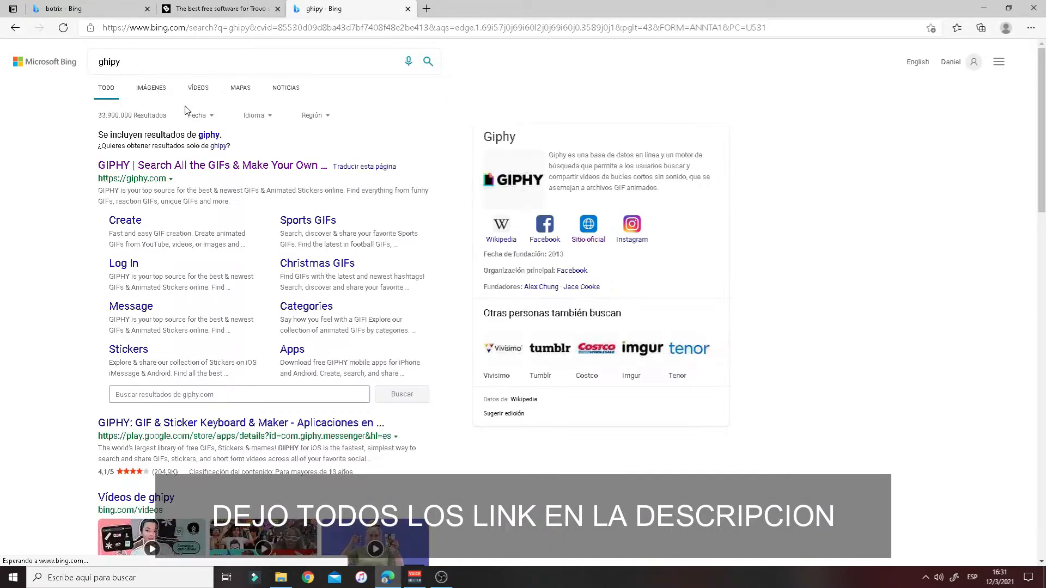
pyautogui.click(153, 167)
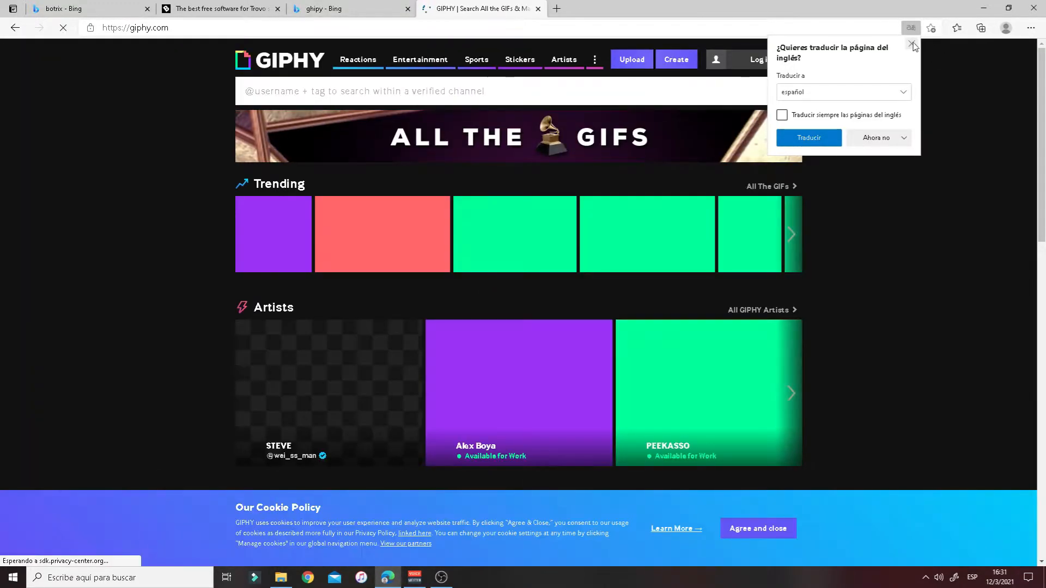
pyautogui.click(912, 45)
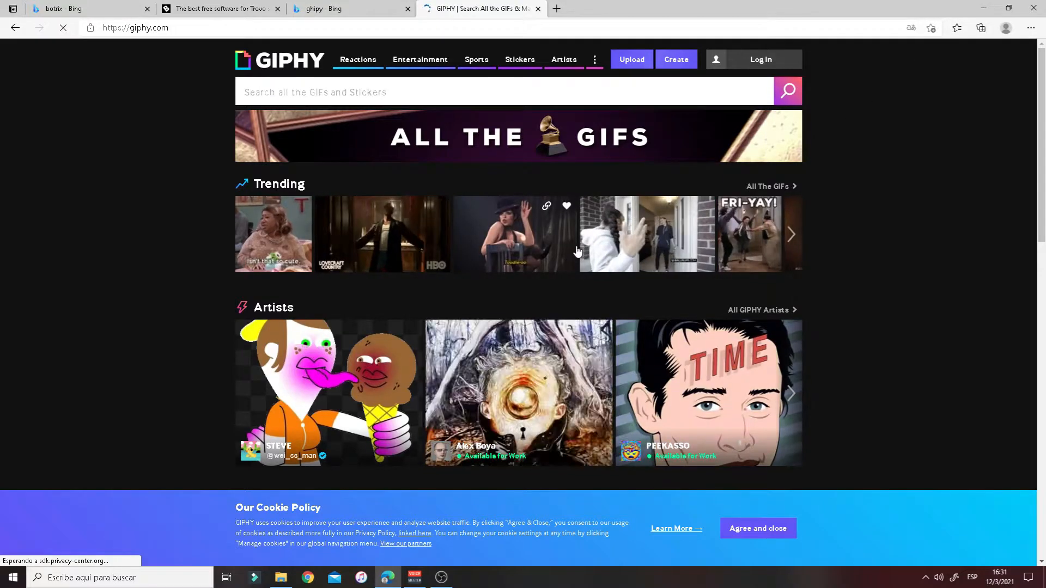
pyautogui.scroll(-3, 599, 245)
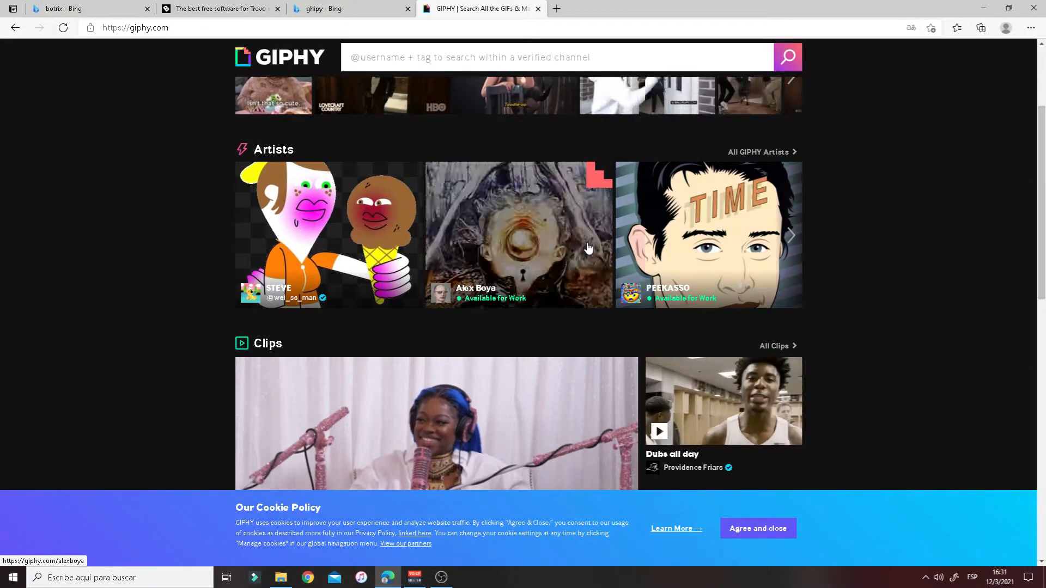
pyautogui.scroll(-4, 592, 261)
pyautogui.scroll(-6, 594, 266)
pyautogui.scroll(-5, 586, 325)
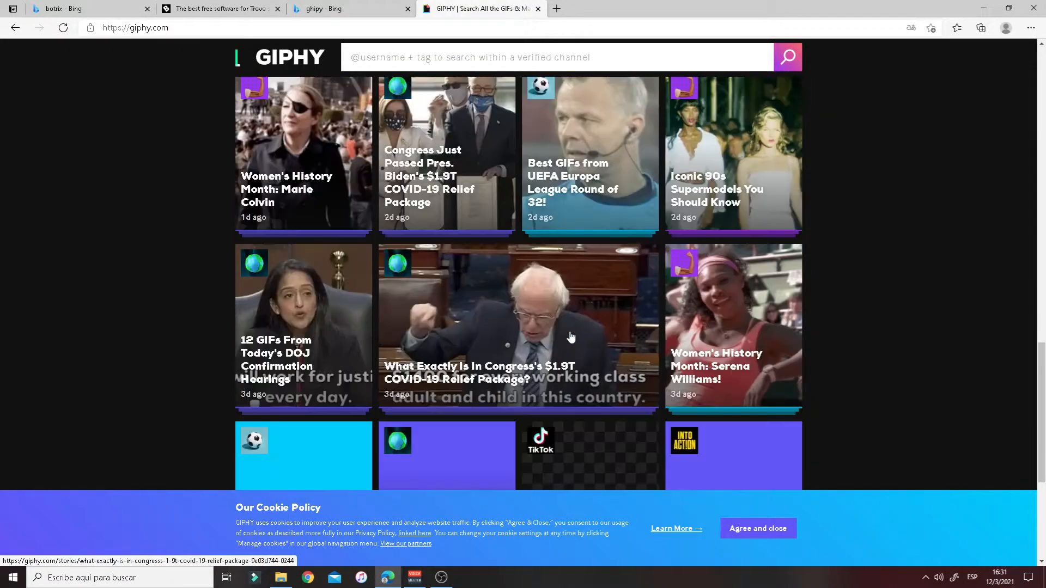
pyautogui.scroll(8, 380, 128)
# - Search GIPHY for 'anime' and scroll through the GIF results
pyautogui.click(405, 65)
pyautogui.write('anime')
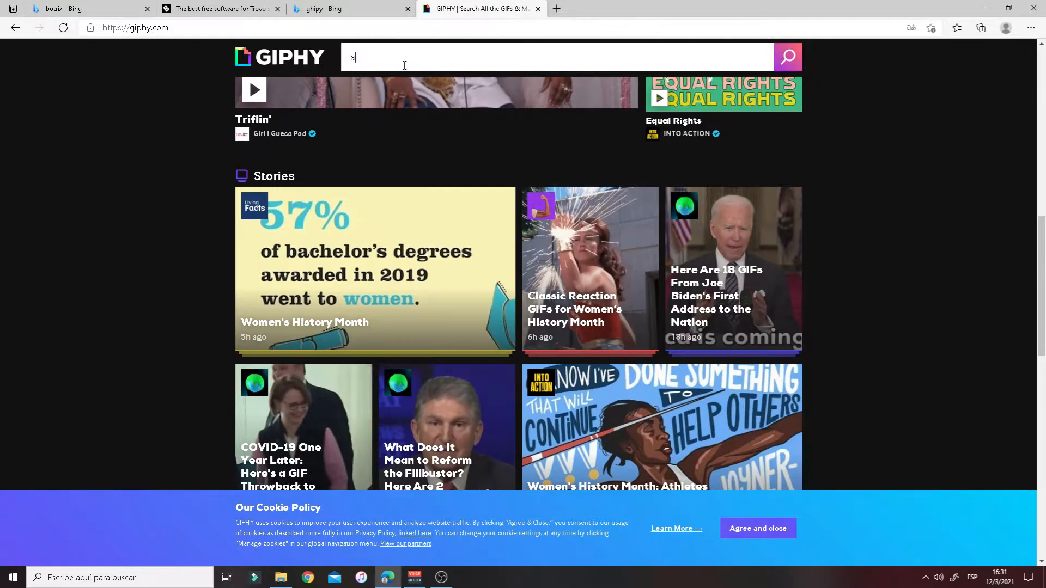
pyautogui.press('Return')
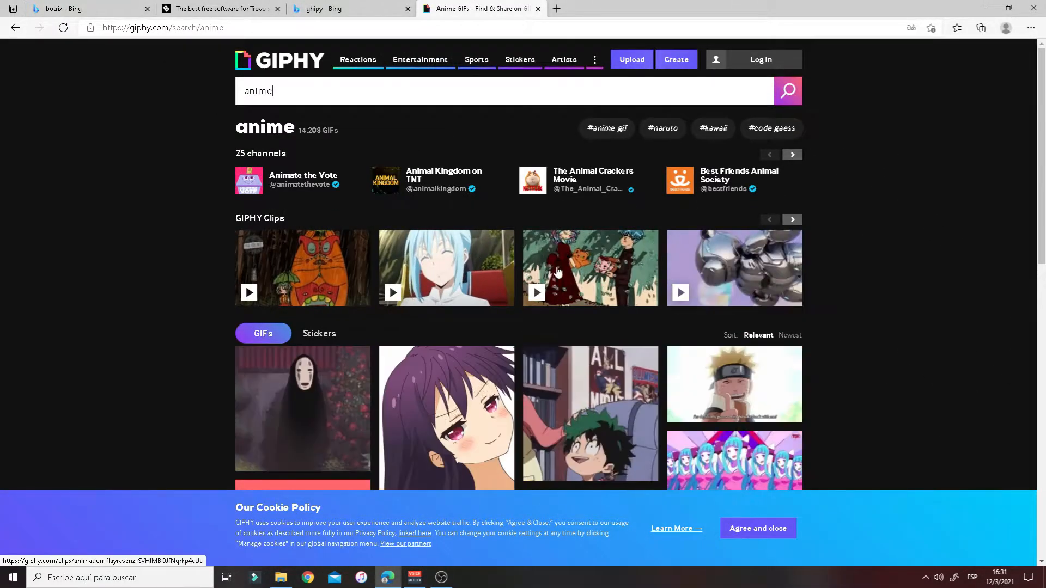
pyautogui.scroll(-3, 434, 268)
pyautogui.scroll(-2, 434, 268)
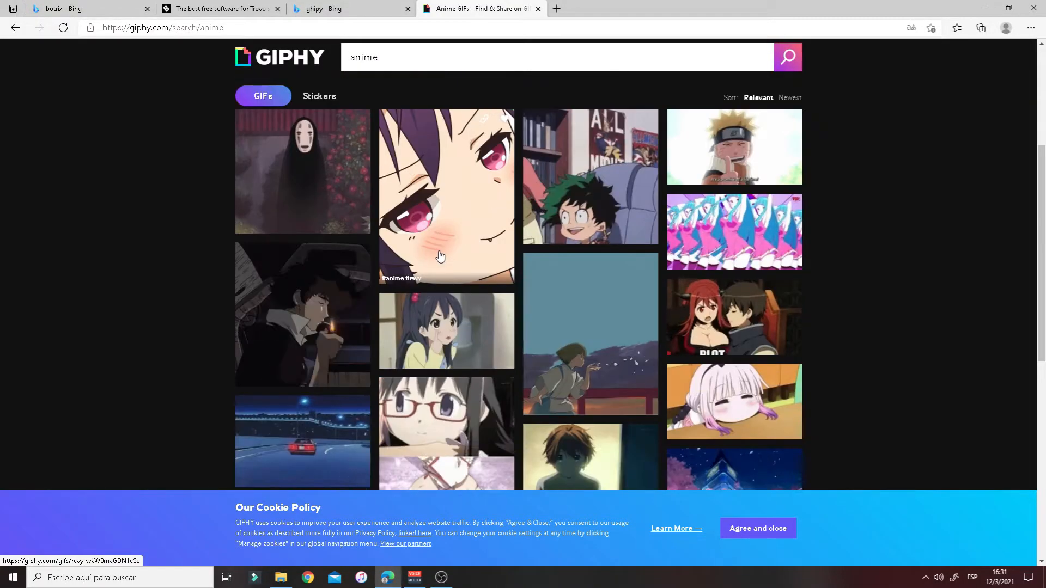
# - Open the Spirited Away No Face GIF and save it as 'anime gif' in the mascaras folder
pyautogui.click(341, 175)
pyautogui.rightClick(567, 207)
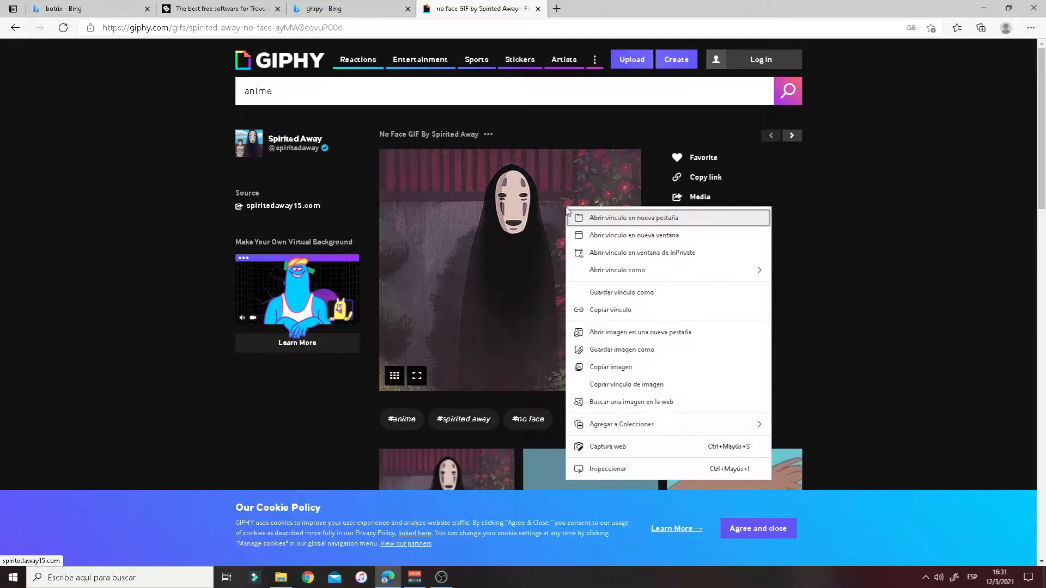
pyautogui.click(648, 351)
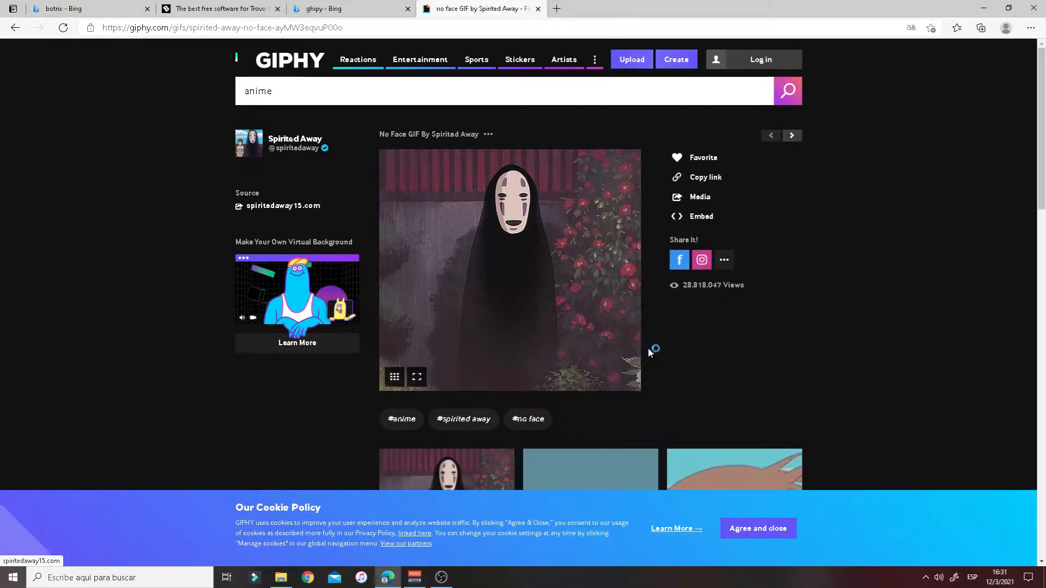
pyautogui.click(122, 261)
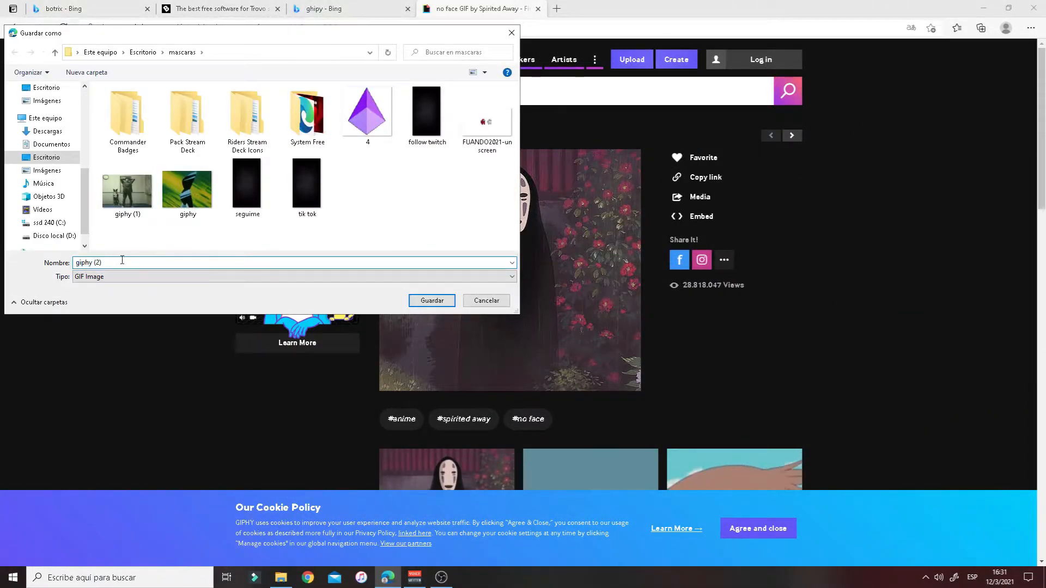
pyautogui.write('anime')
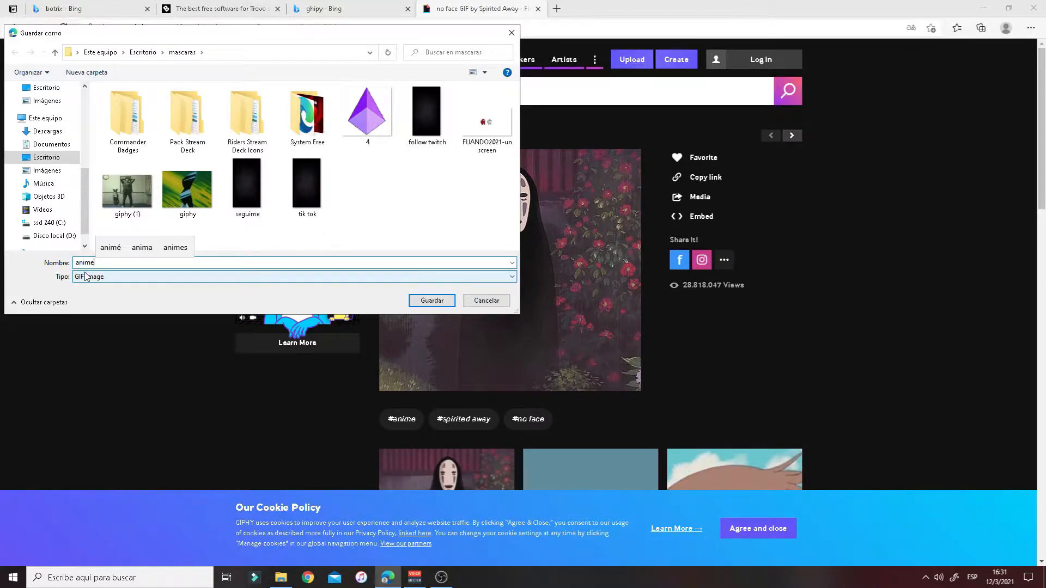
pyautogui.write(' gif')
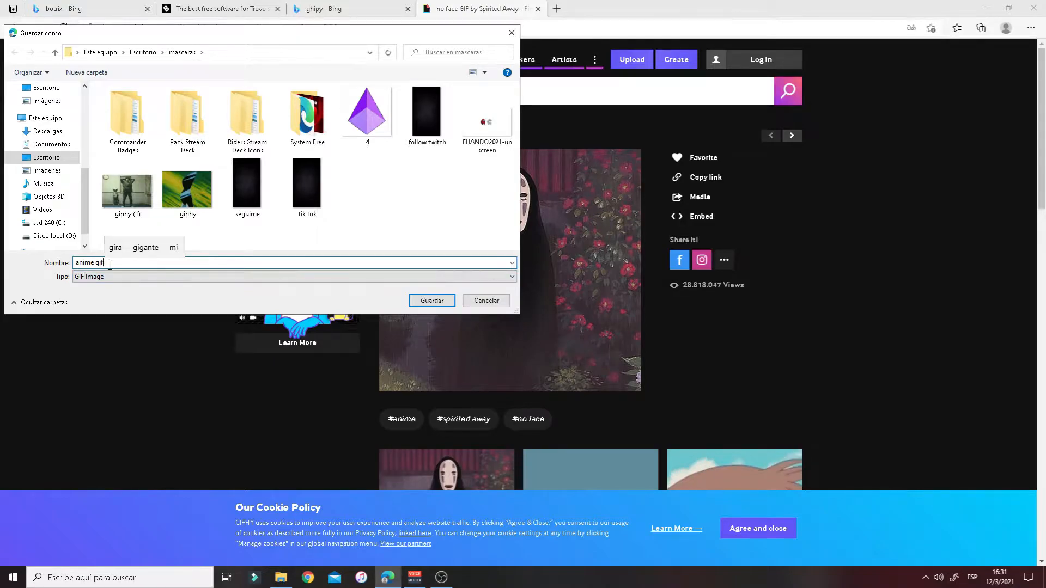
pyautogui.click(430, 300)
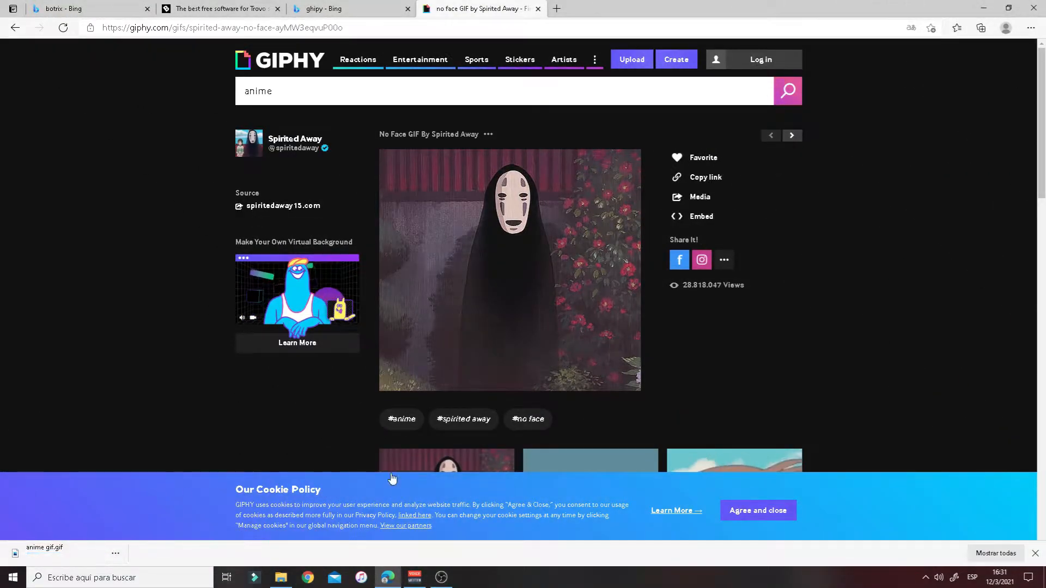
# - Back in BotRix, set 'anime gif' as the subscriber alert image and save the settings
pyautogui.moveTo(446, 585)
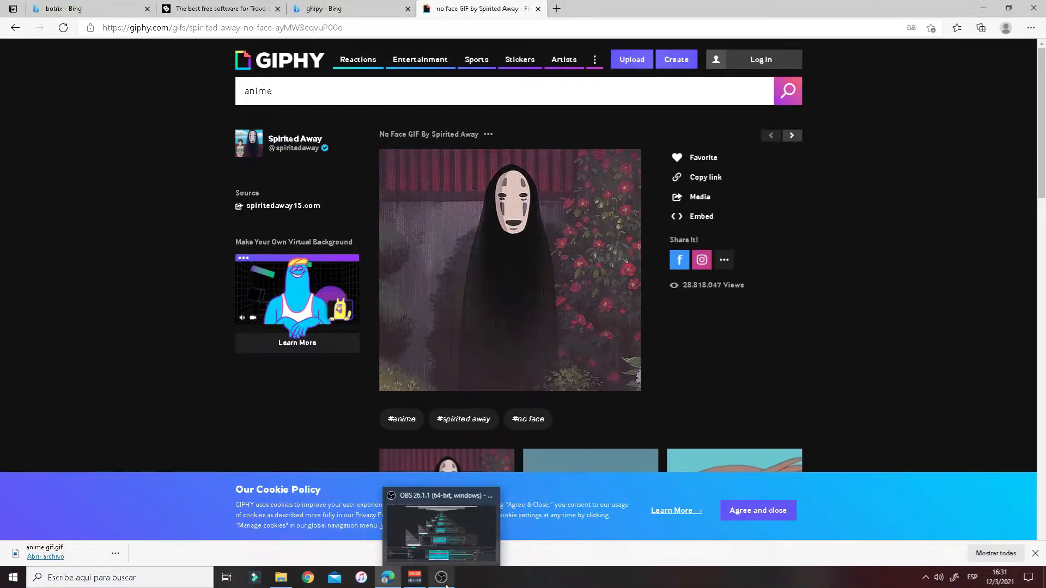
pyautogui.click(179, 17)
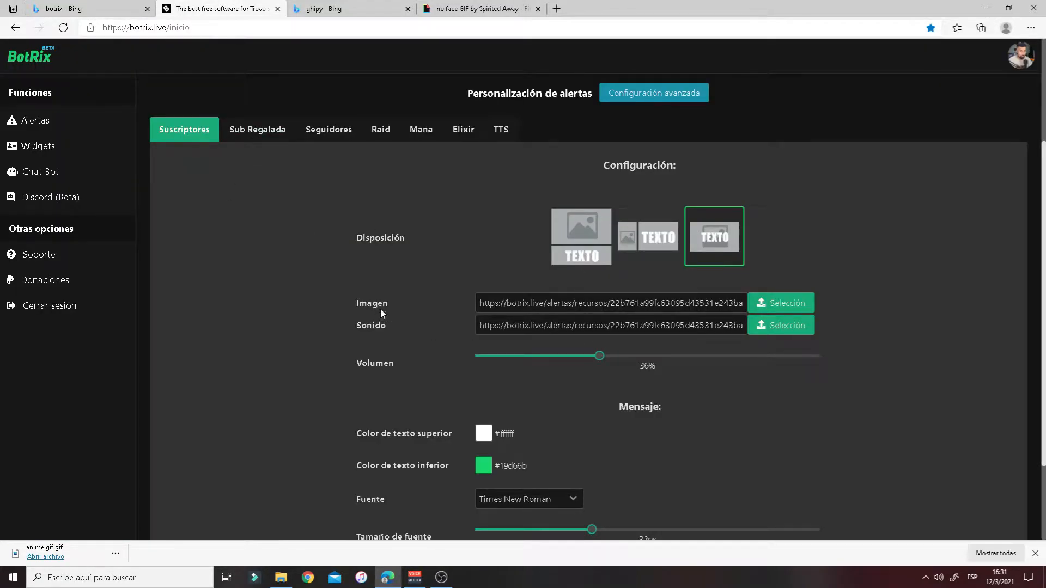
pyautogui.click(781, 303)
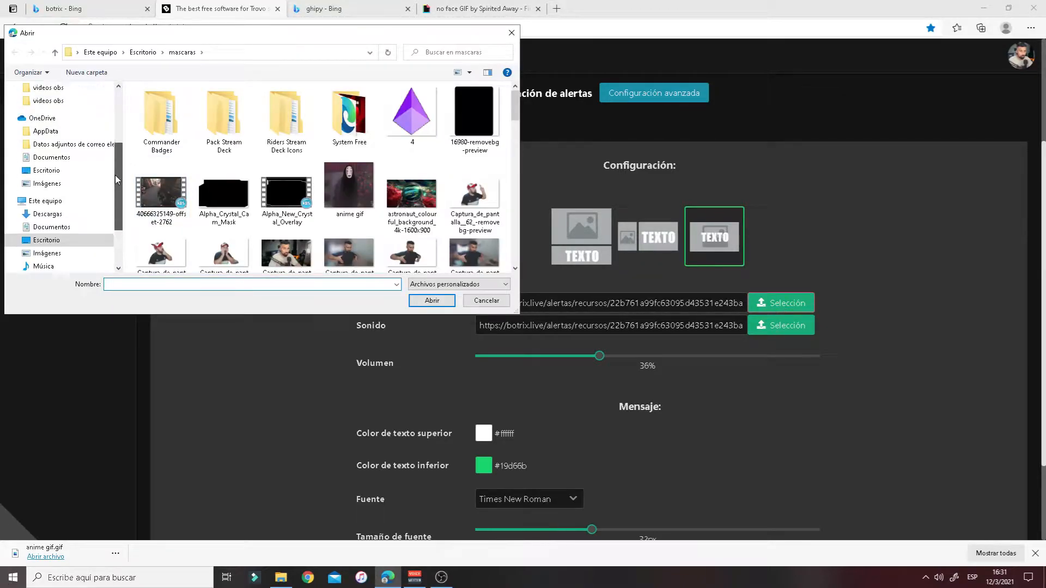
pyautogui.scroll(5, 117, 184)
pyautogui.click(49, 96)
pyautogui.click(174, 238)
pyautogui.click(427, 300)
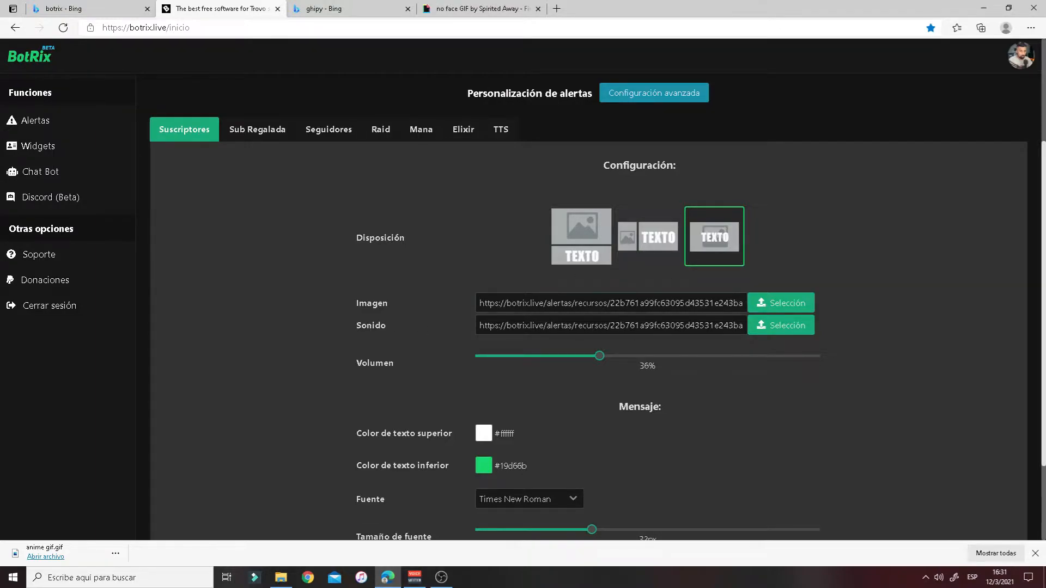
pyautogui.scroll(-2, 850, 350)
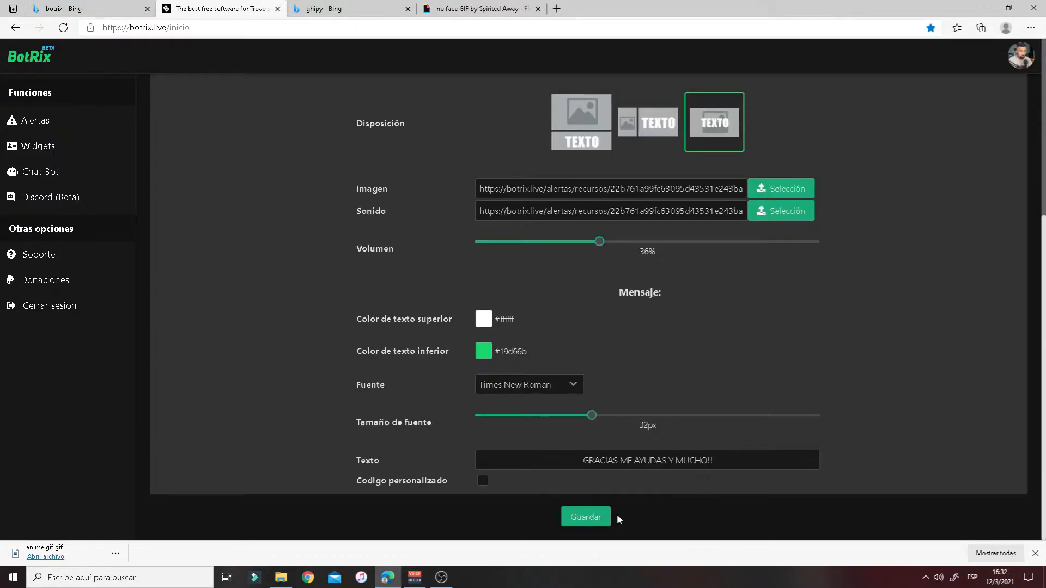
pyautogui.click(596, 523)
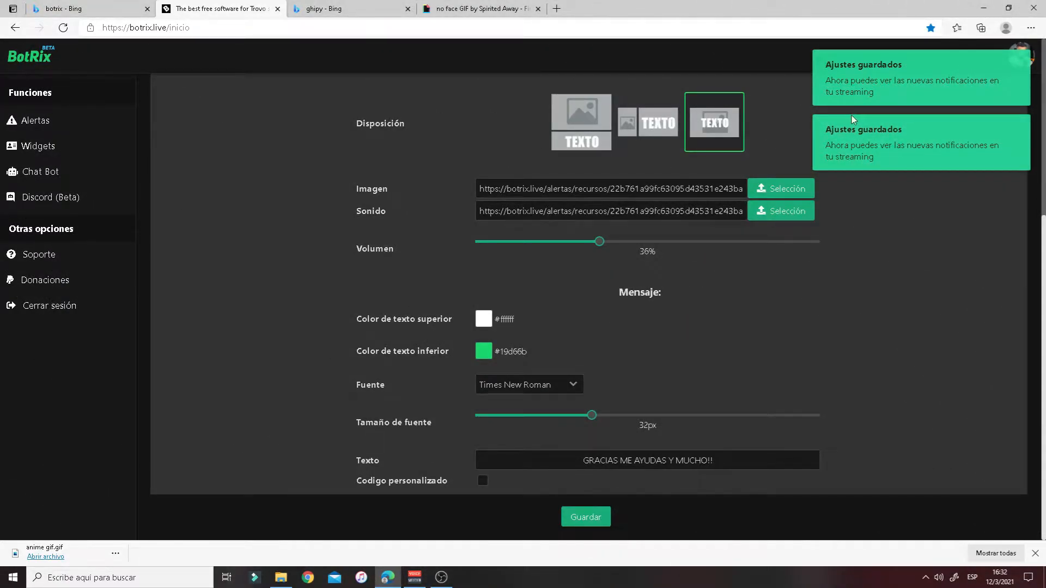
# - Select the alert image's web address and bring up its copy options
pyautogui.moveTo(479, 188); pyautogui.dragTo(759, 192)
pyautogui.click(758, 191)
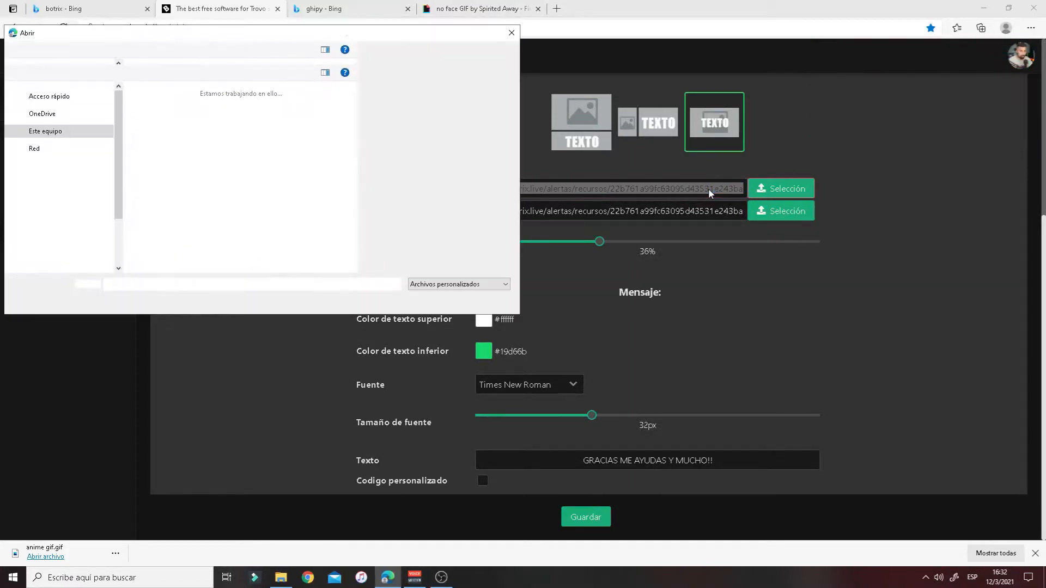
pyautogui.click(488, 302)
pyautogui.rightClick(614, 192)
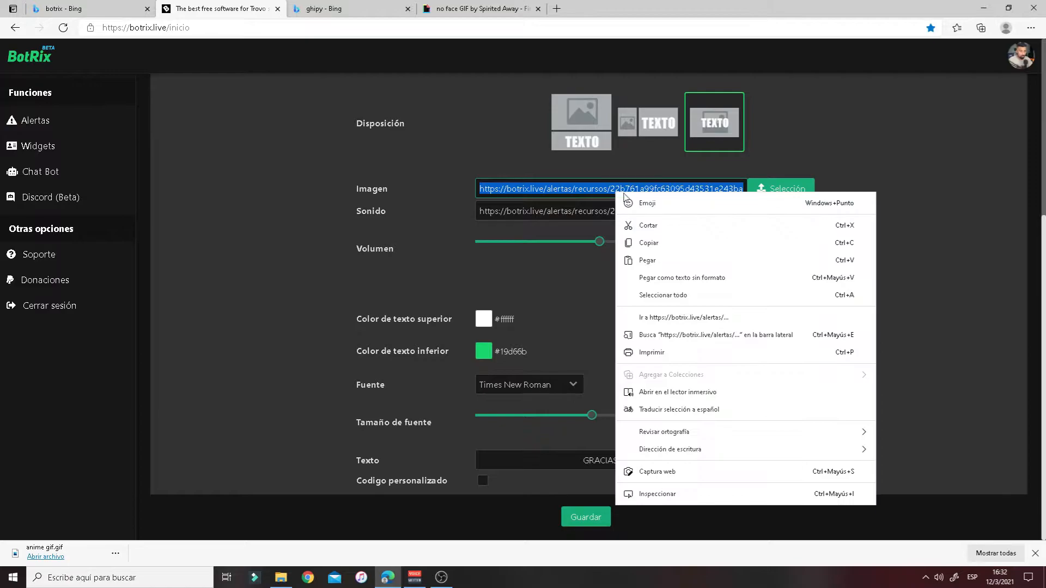
# - Copy the image address, load it in a new tab to preview the No Face GIF, then return to BotRix
pyautogui.click(684, 240)
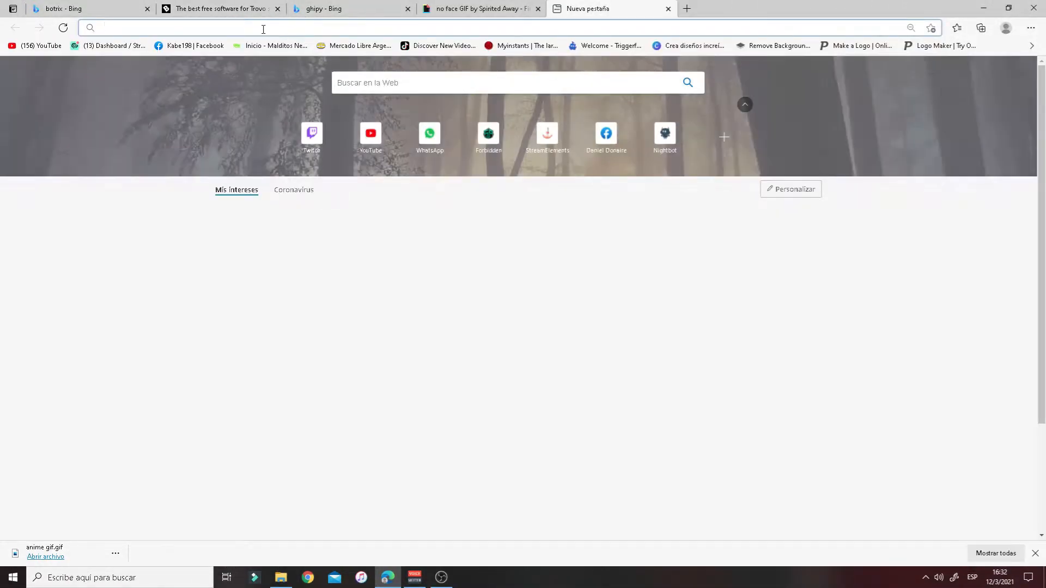
pyautogui.rightClick(263, 28)
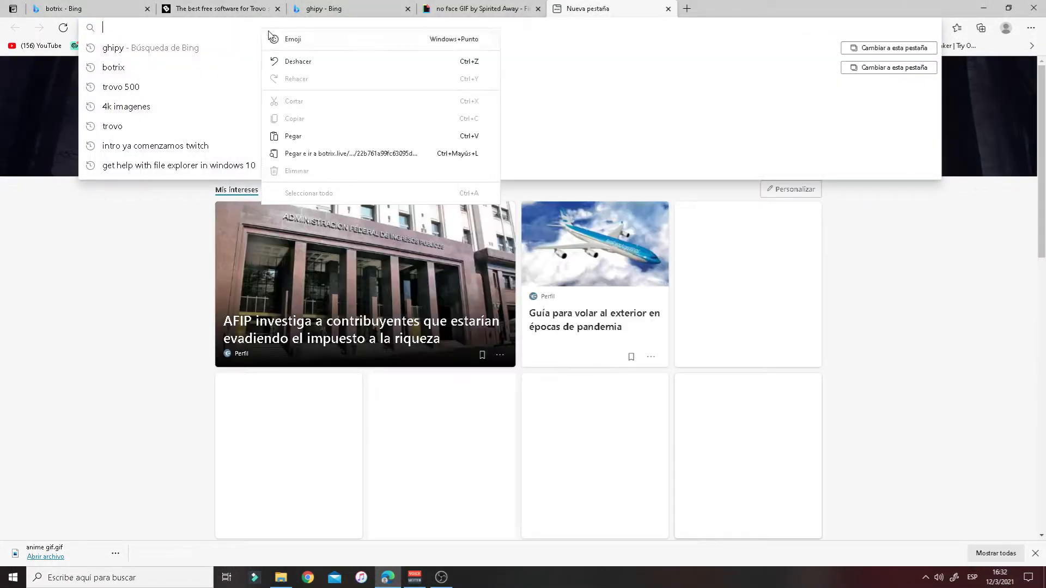
pyautogui.click(291, 134)
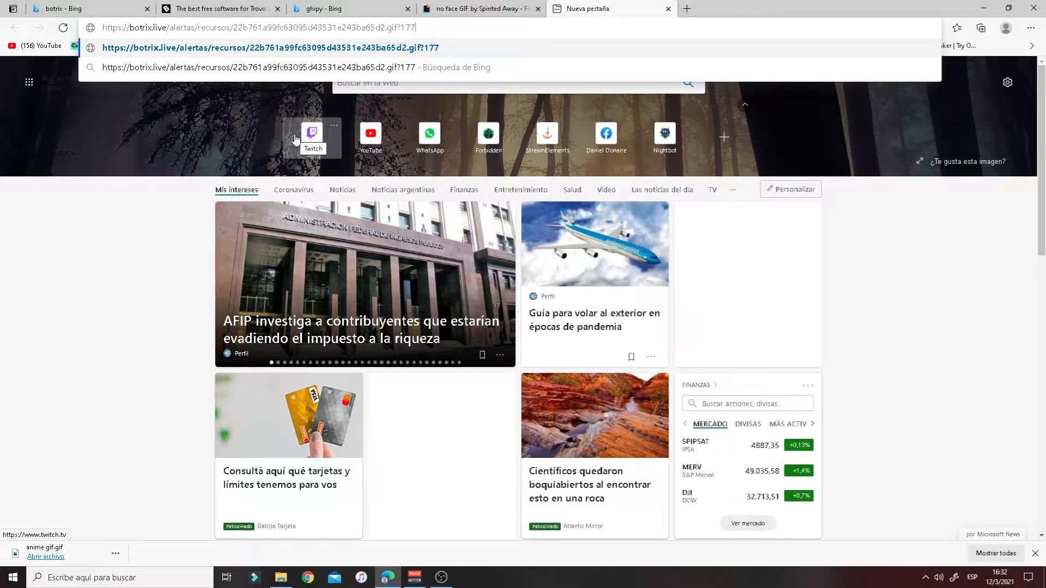
pyautogui.press('Return')
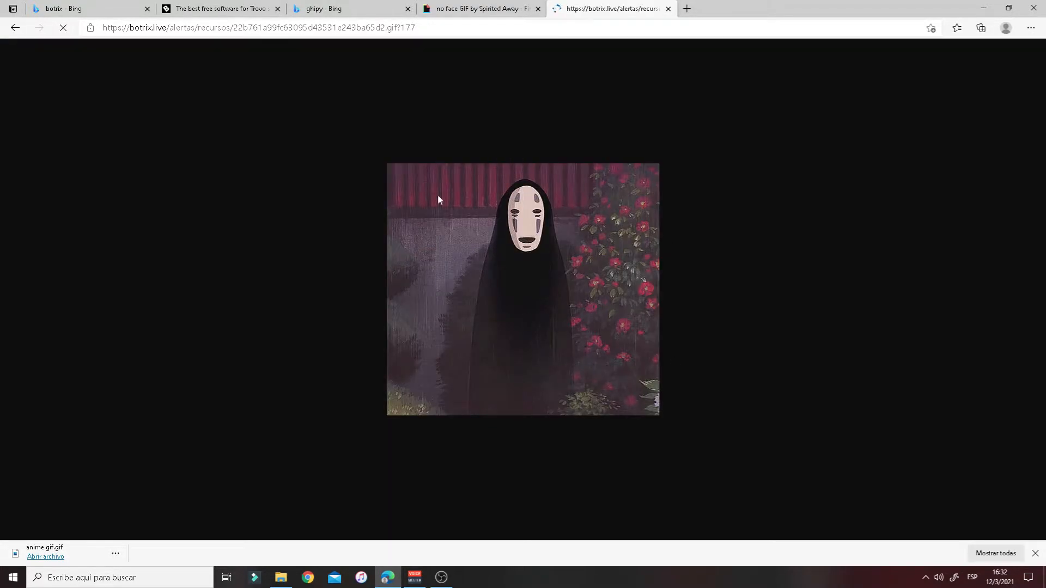
pyautogui.click(234, 8)
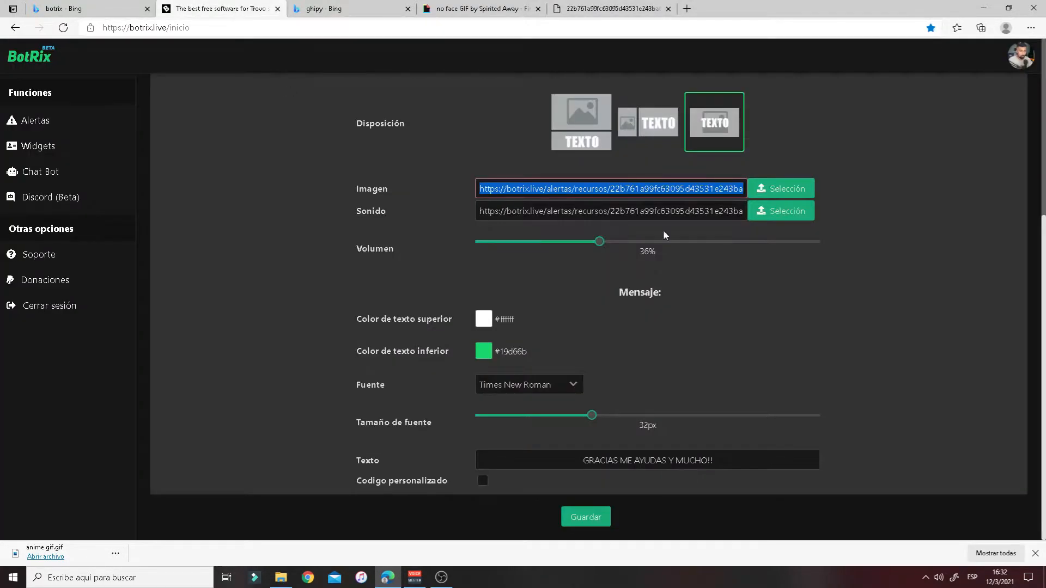
pyautogui.click(738, 265)
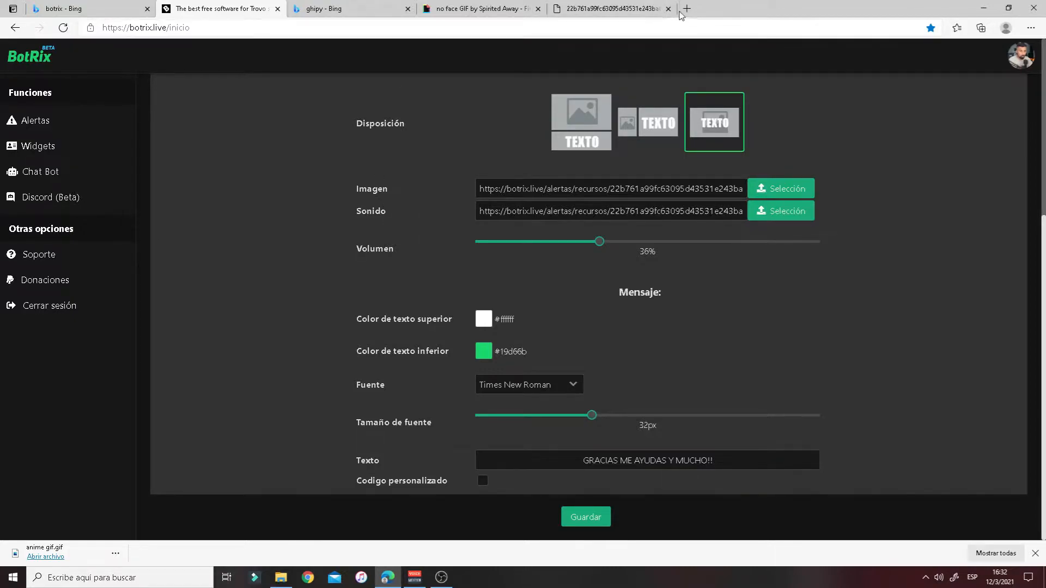
# - Download the Yamete Kudasai sound from Myinstants as an MP3 into the mascaras folder
pyautogui.click(686, 8)
pyautogui.click(512, 46)
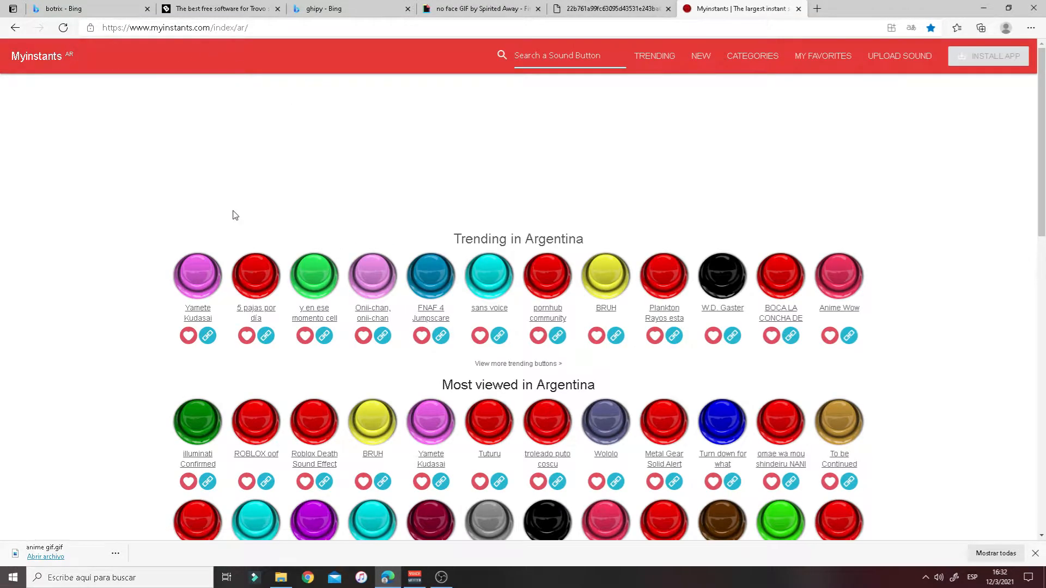
pyautogui.scroll(-3, 414, 239)
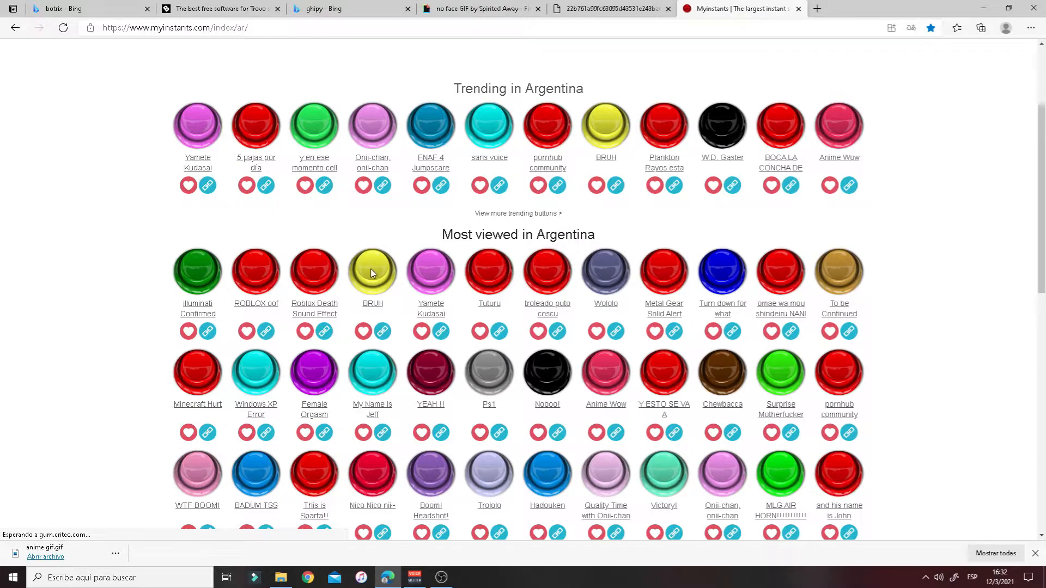
pyautogui.click(431, 305)
pyautogui.scroll(-3, 628, 357)
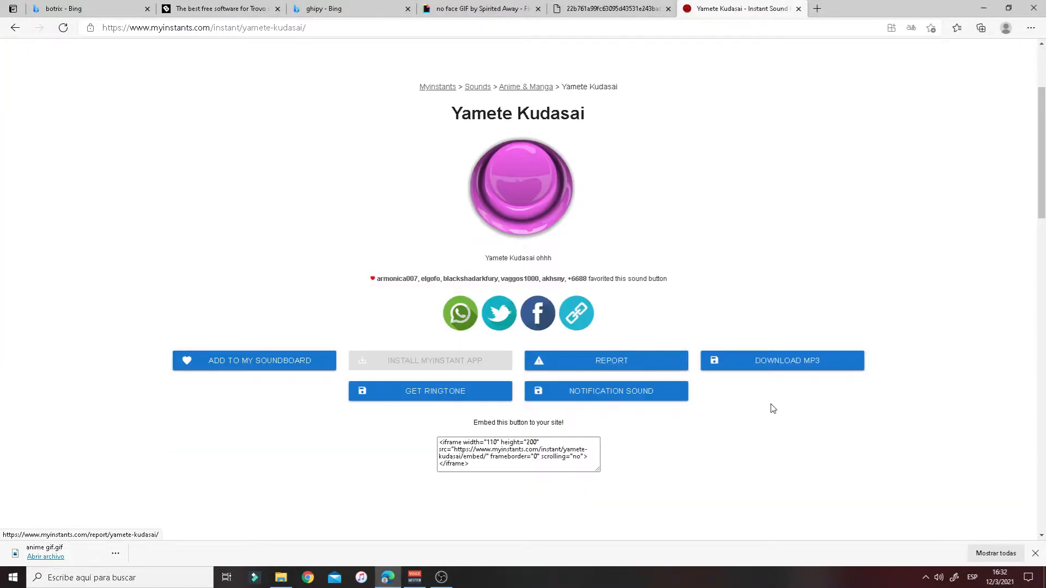
pyautogui.click(808, 366)
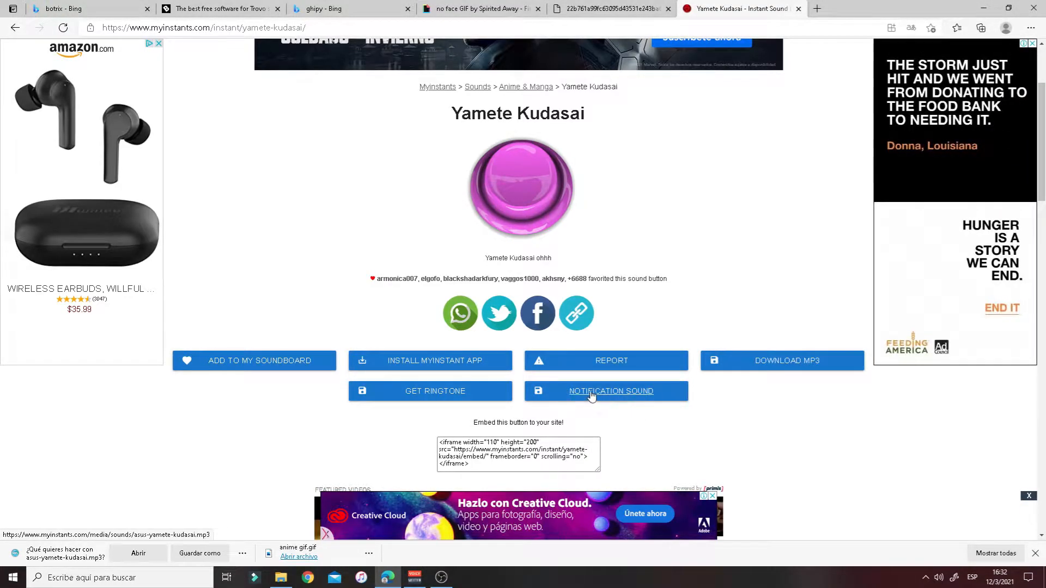
pyautogui.click(200, 554)
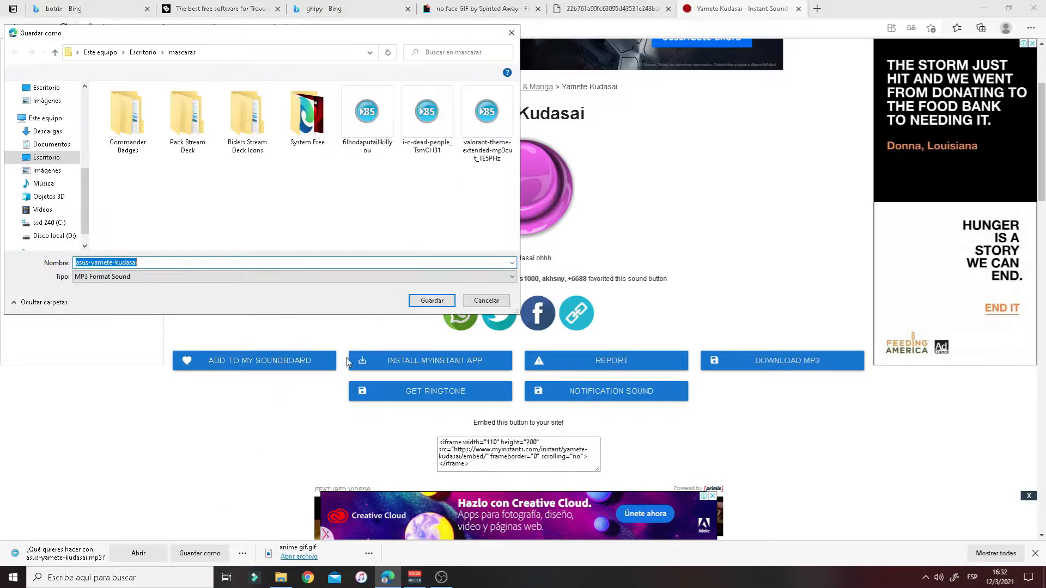
pyautogui.click(428, 301)
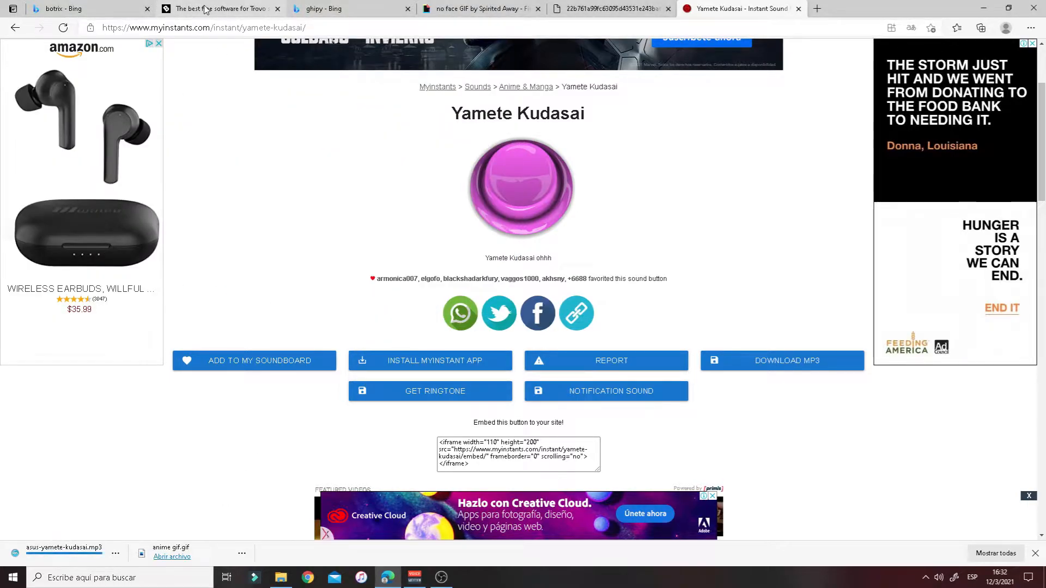
pyautogui.click(221, 8)
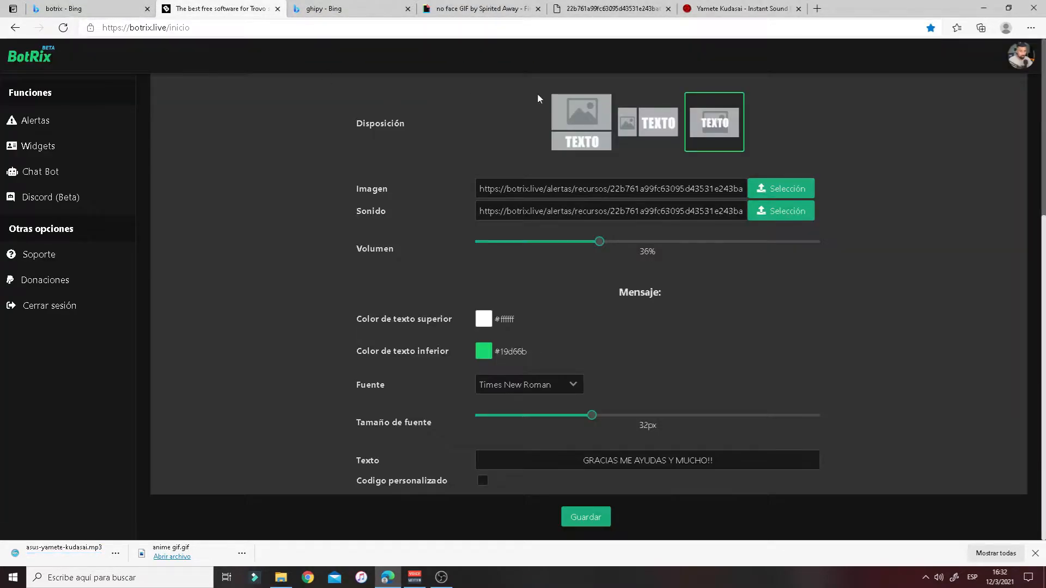
# - Set asus-yamete-kudasai as the subscriber alert sound and save the settings
pyautogui.click(794, 219)
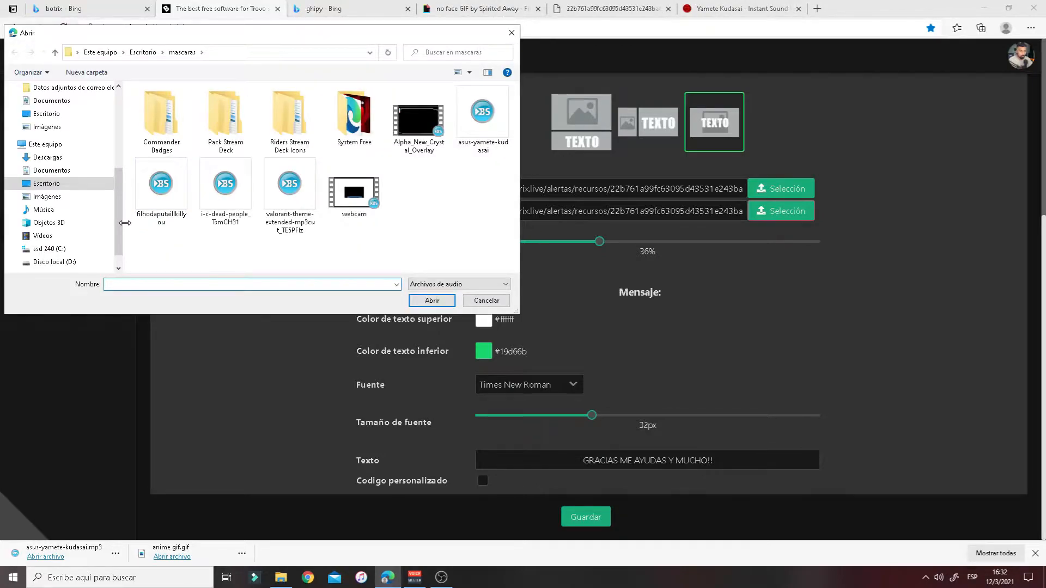
pyautogui.scroll(5, 99, 163)
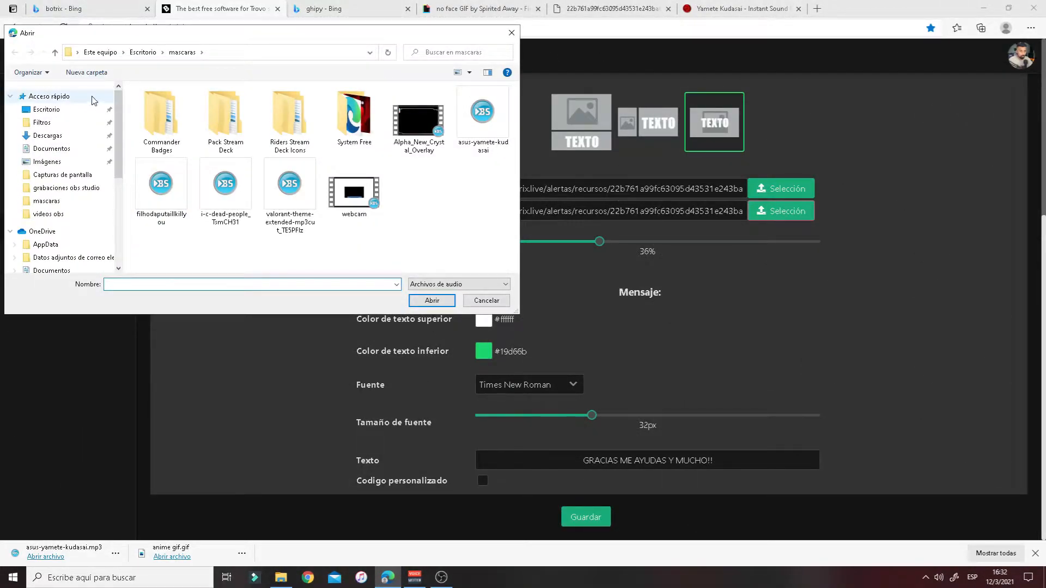
pyautogui.click(66, 96)
pyautogui.click(421, 240)
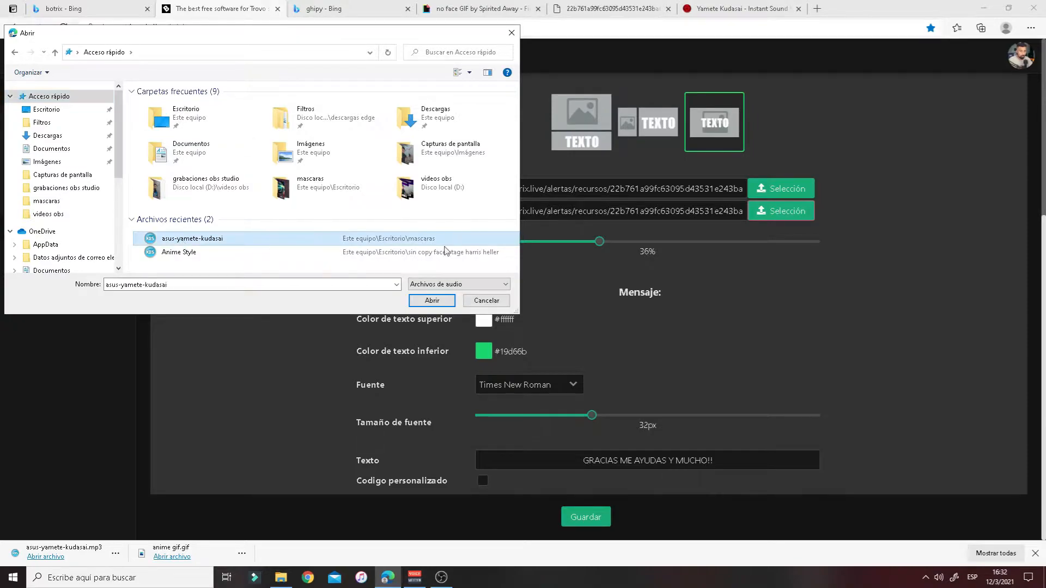
pyautogui.click(432, 300)
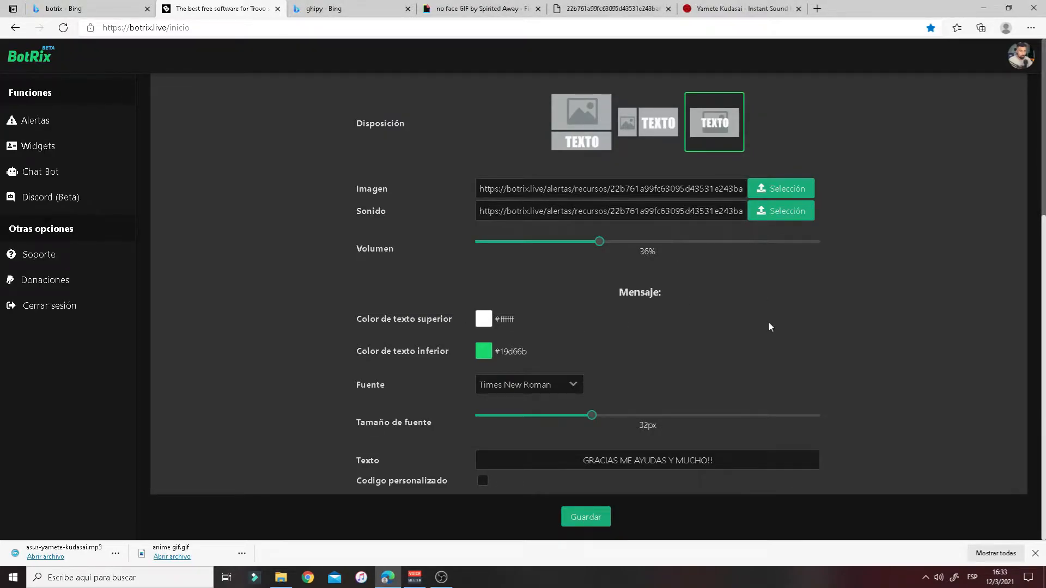
pyautogui.click(591, 522)
# - Adjust the alert volume to 30%, keep the Times New Roman font, and save the alert again
pyautogui.moveTo(601, 242); pyautogui.dragTo(649, 243)
pyautogui.moveTo(648, 242); pyautogui.dragTo(598, 243)
pyautogui.moveTo(582, 244); pyautogui.dragTo(579, 244)
pyautogui.click(578, 387)
pyautogui.click(578, 387)
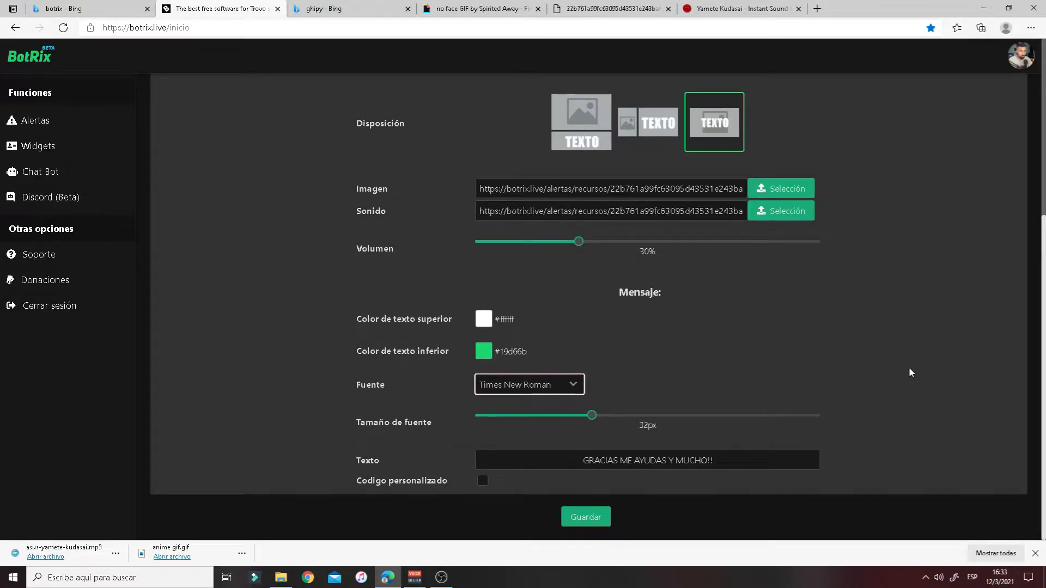
pyautogui.moveTo(716, 460); pyautogui.dragTo(564, 463)
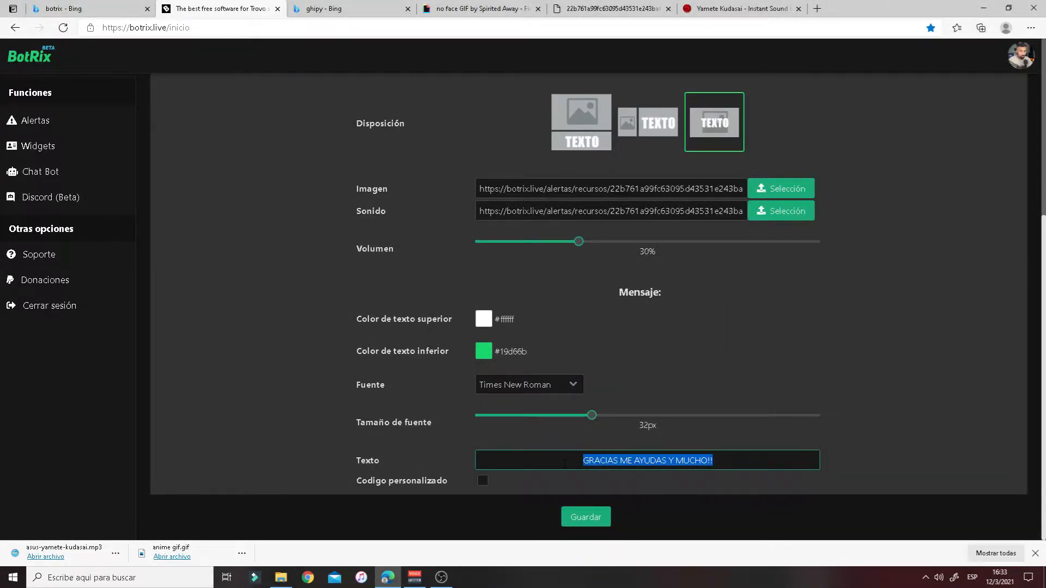
pyautogui.moveTo(1043, 381)
pyautogui.mouseDown()
pyautogui.moveTo(1044, 316)
pyautogui.moveTo(1043, 382)
pyautogui.mouseUp()
pyautogui.click(584, 519)
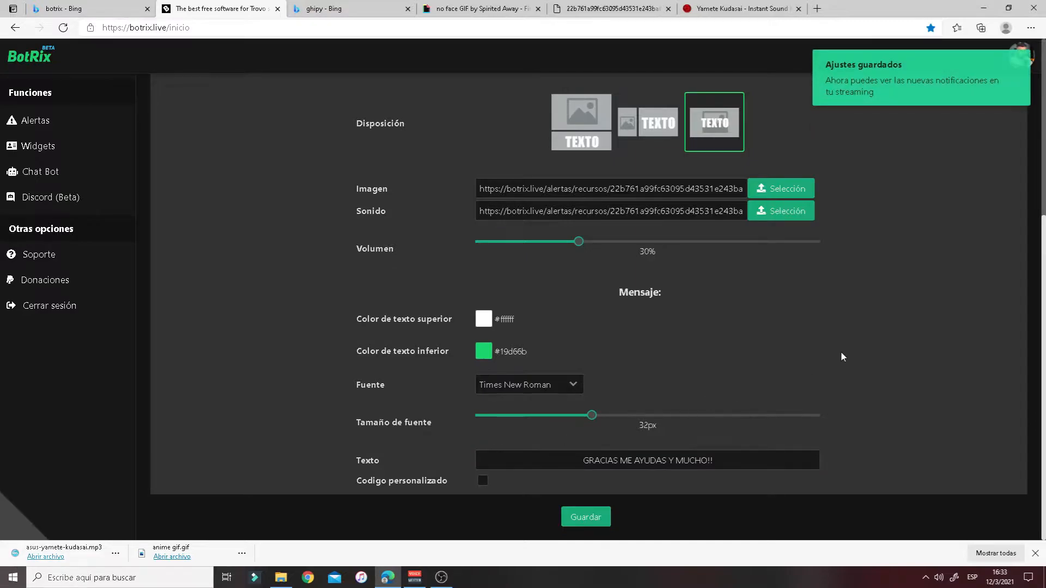
pyautogui.scroll(4, 847, 353)
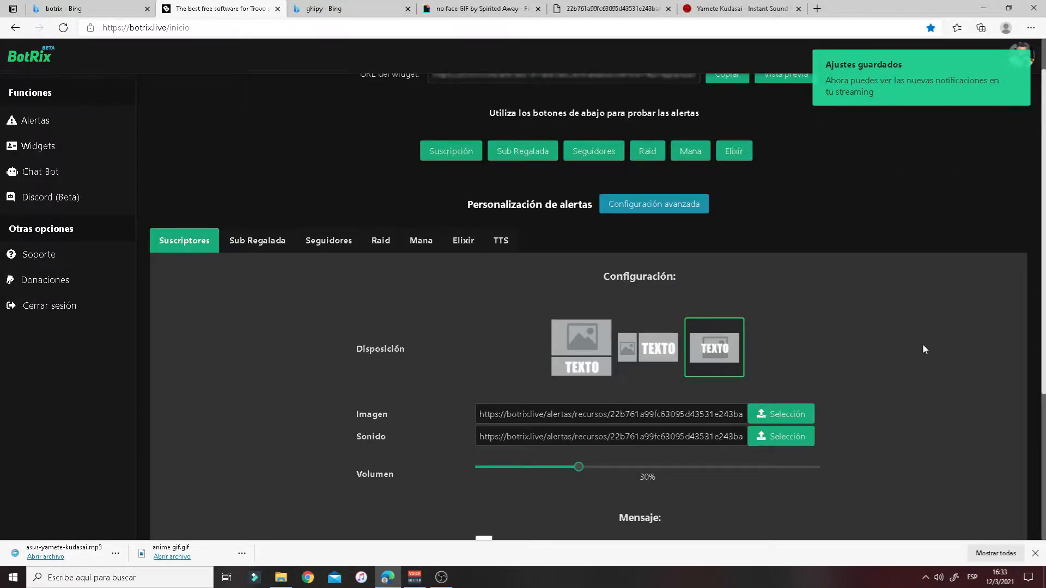
# - Browse the Sub Regalada, Seguidores, Raid and Mana alert settings
pyautogui.scroll(1, 922, 345)
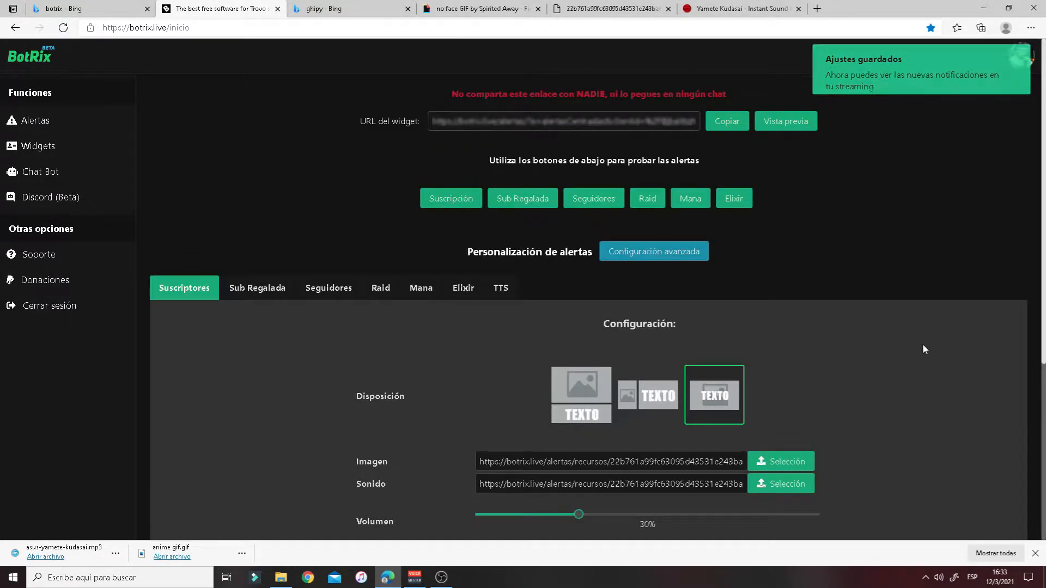
pyautogui.click(274, 297)
pyautogui.click(328, 294)
pyautogui.click(385, 291)
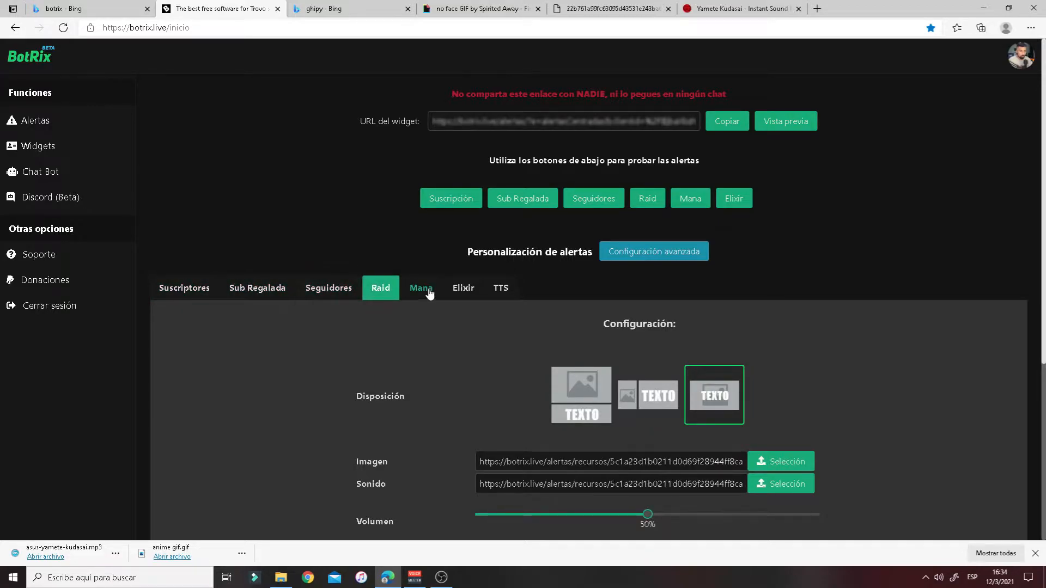
pyautogui.click(430, 293)
pyautogui.click(379, 293)
pyautogui.click(428, 294)
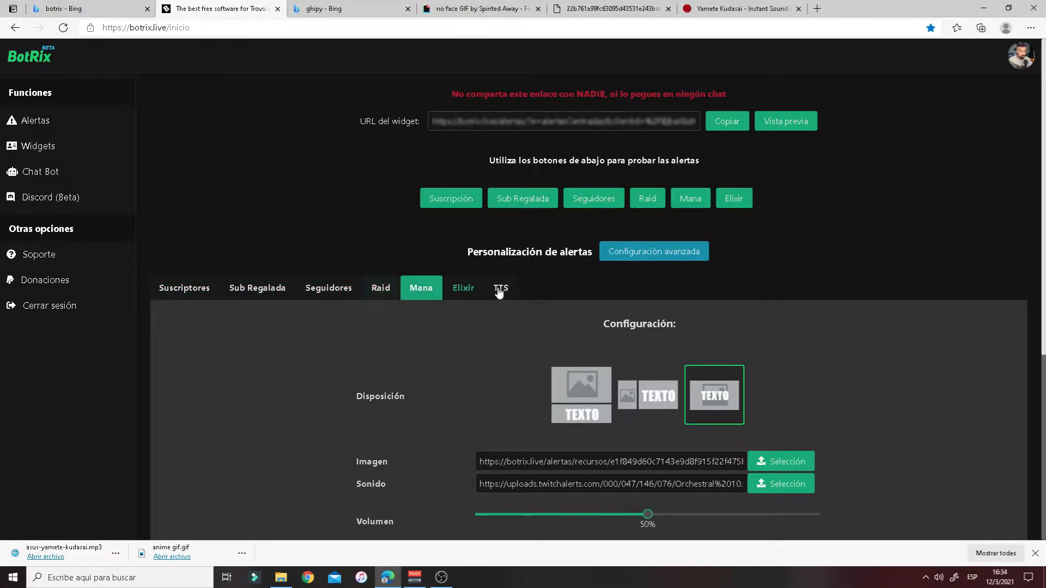
# - Check the Elixir alert settings, copy the alert widget link, and bring up OBS Studio
pyautogui.scroll(-5, 633, 372)
pyautogui.scroll(5, 632, 372)
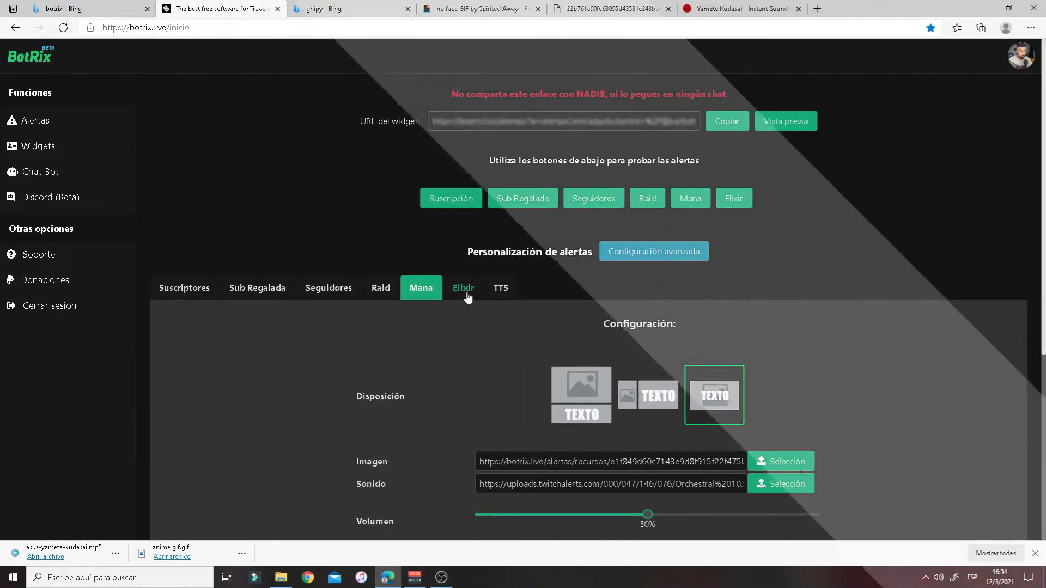
pyautogui.click(466, 293)
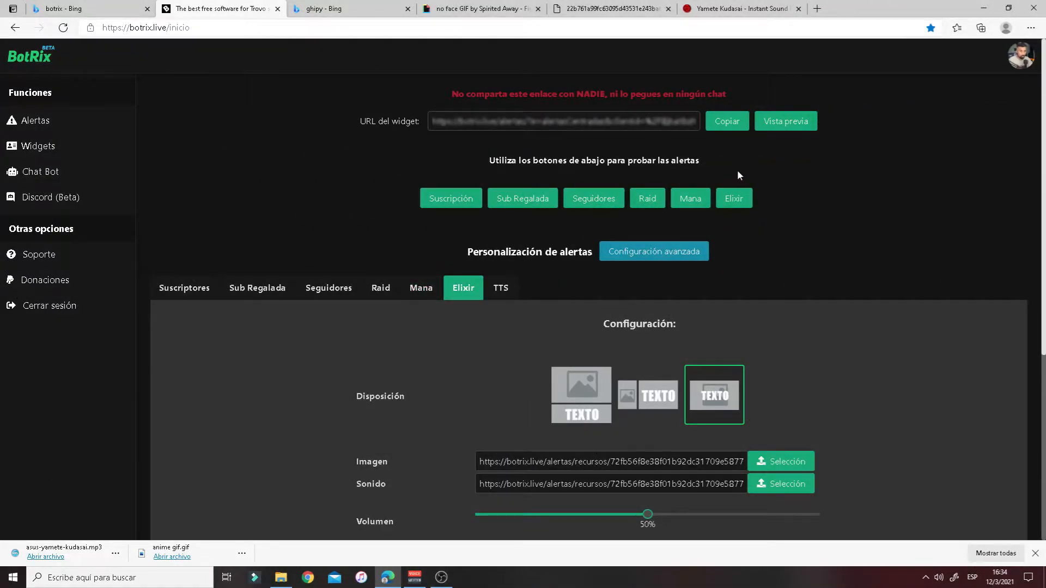
pyautogui.click(735, 124)
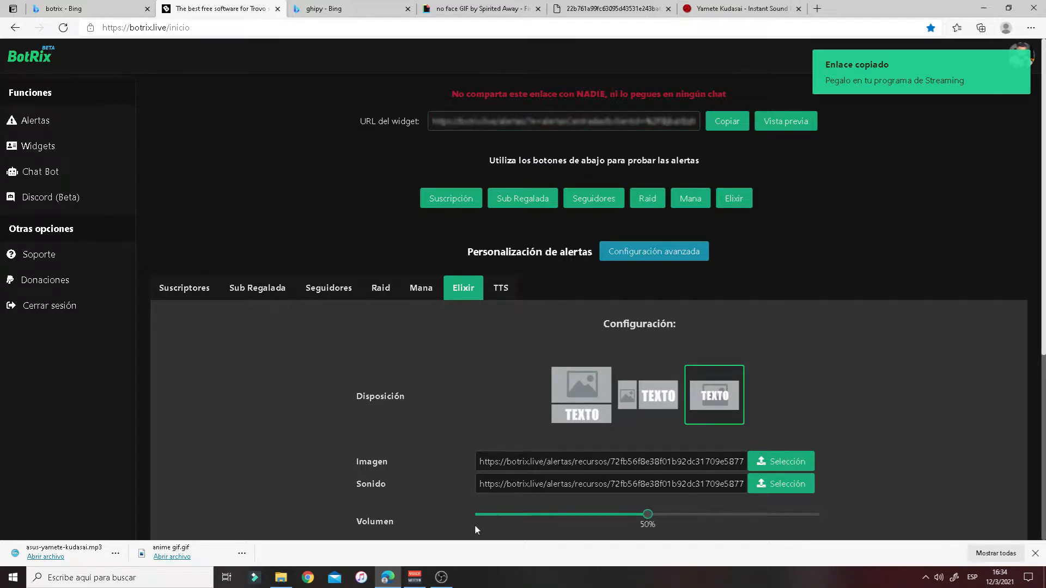
pyautogui.click(441, 577)
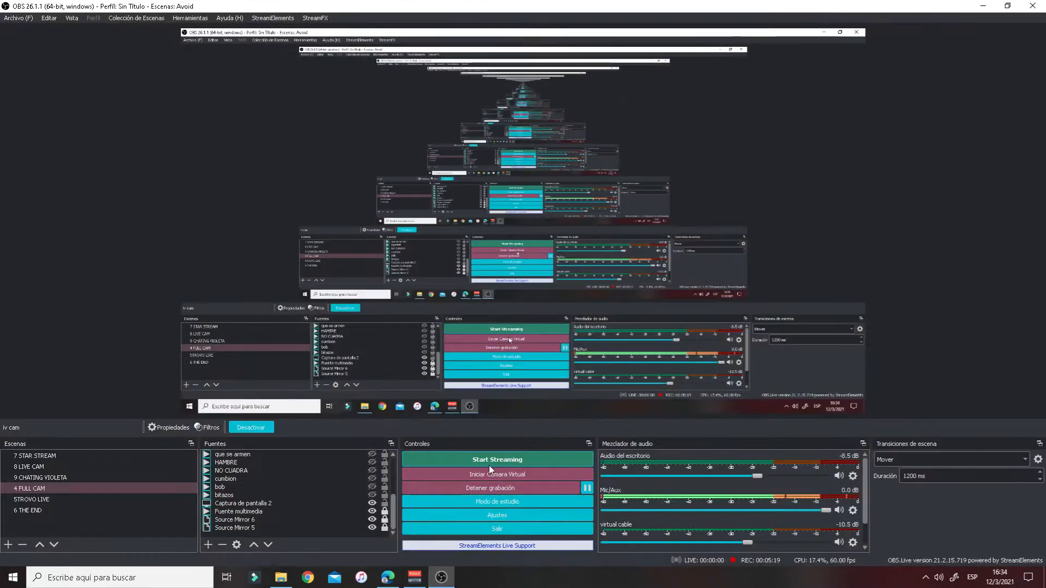
# - Add an OBS browser source named 'alertas trovo 2', since 'alertas trovo' already exists
pyautogui.click(211, 547)
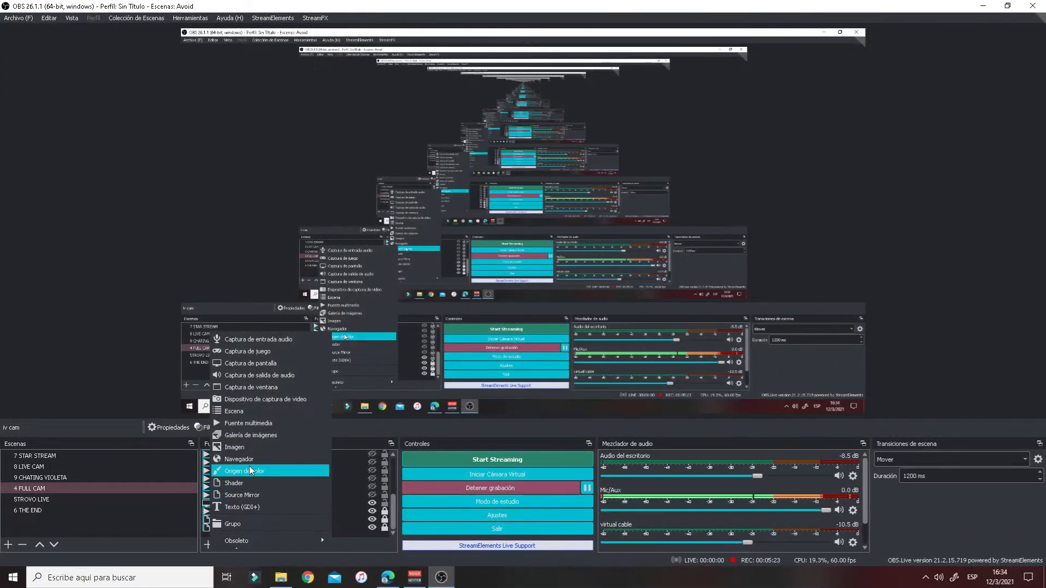
pyautogui.click(239, 459)
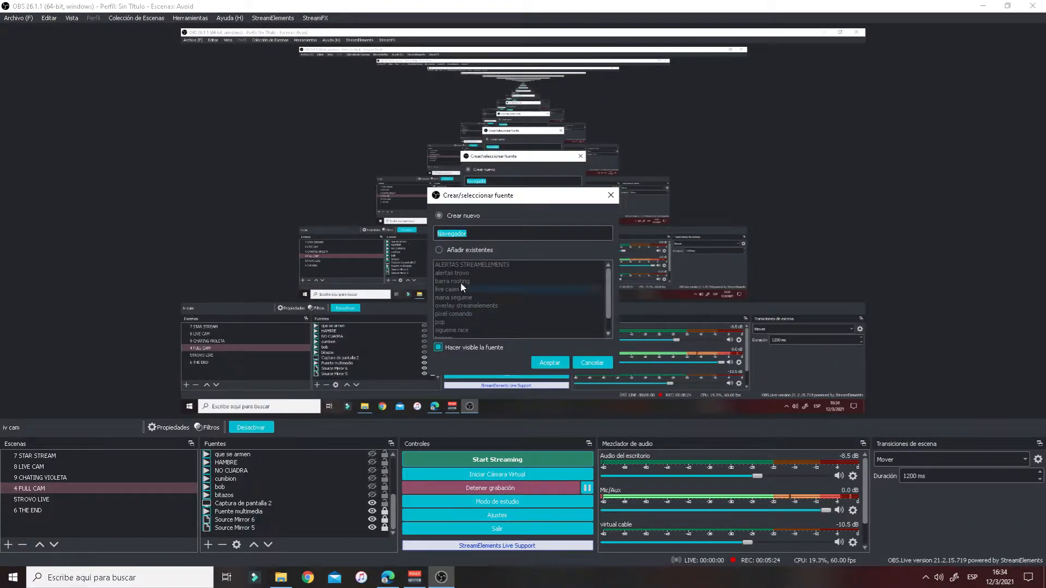
pyautogui.write('alertas trovo')
pyautogui.click(549, 362)
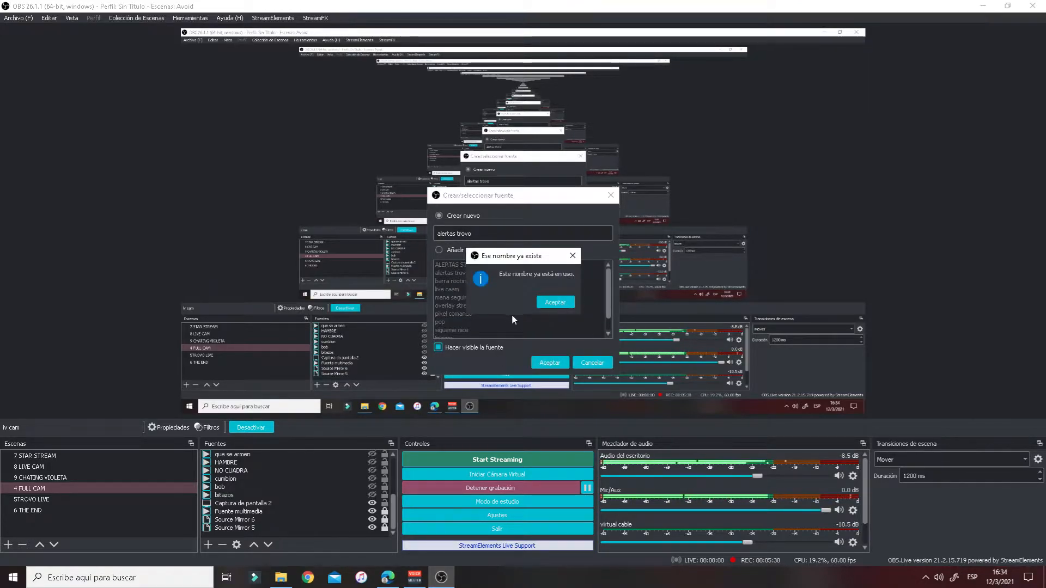
pyautogui.click(573, 255)
pyautogui.click(491, 235)
pyautogui.write('2')
pyautogui.click(540, 362)
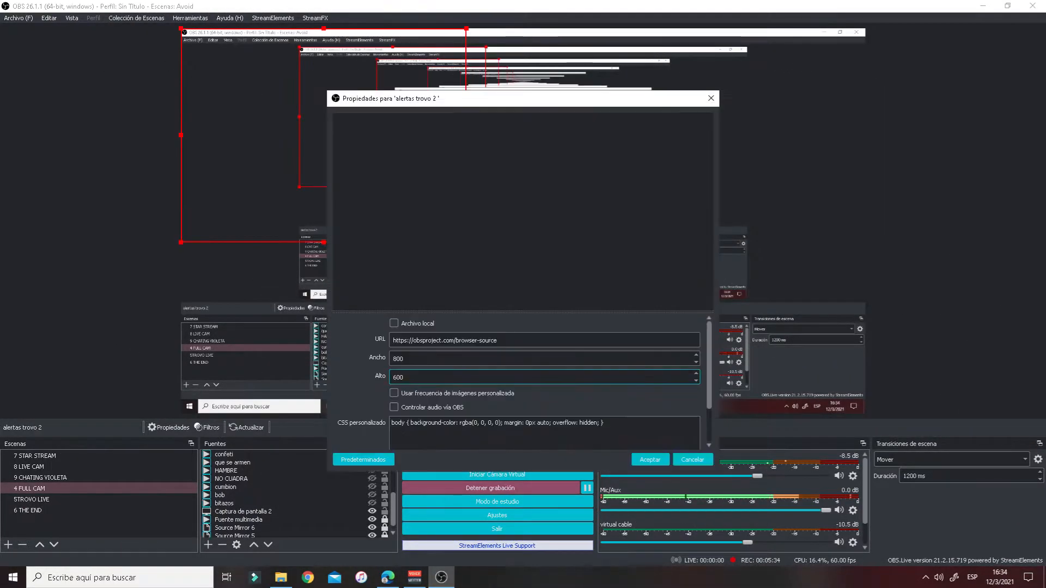
# - Paste the BotRix alert widget link as its URL and move it toward the preview centre
pyautogui.moveTo(497, 340); pyautogui.dragTo(392, 341)
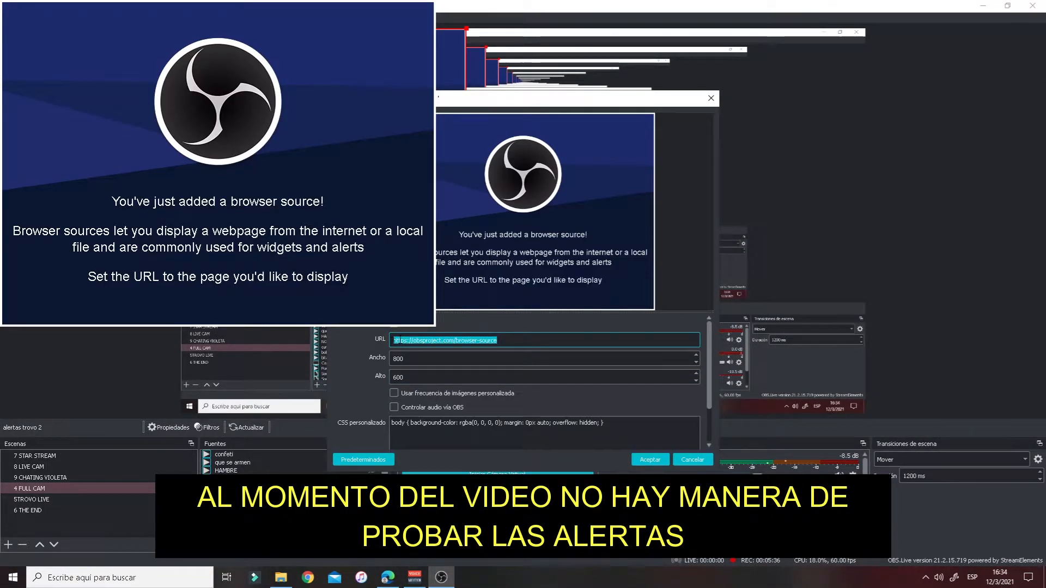
pyautogui.rightClick(400, 341)
pyautogui.click(436, 399)
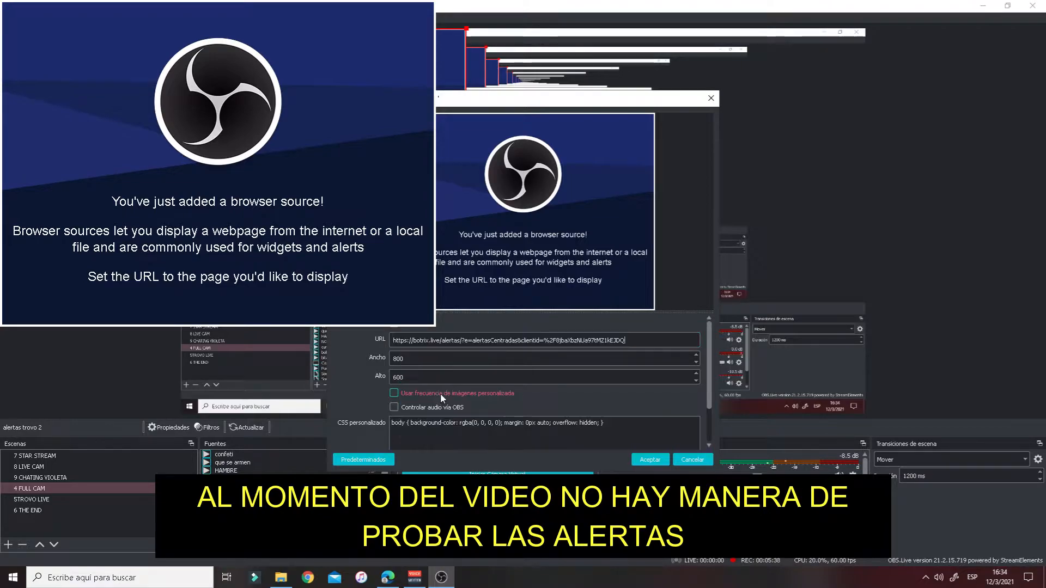
pyautogui.click(650, 459)
pyautogui.moveTo(339, 154); pyautogui.dragTo(528, 188)
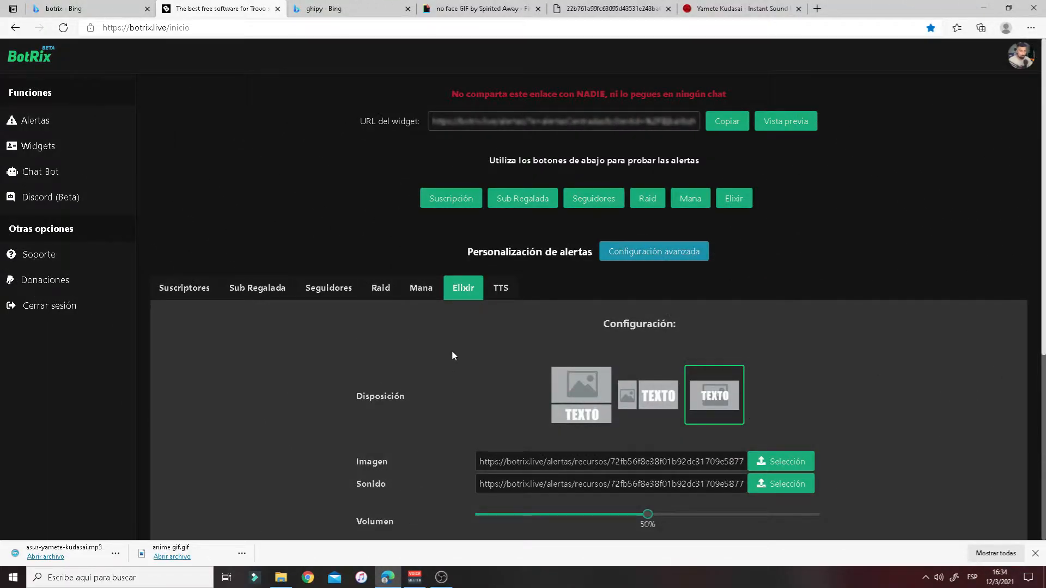
# - Review the Mana tab, then the Elixir alert's 'Gracias por el Elixir' message settings
pyautogui.scroll(-1, 452, 356)
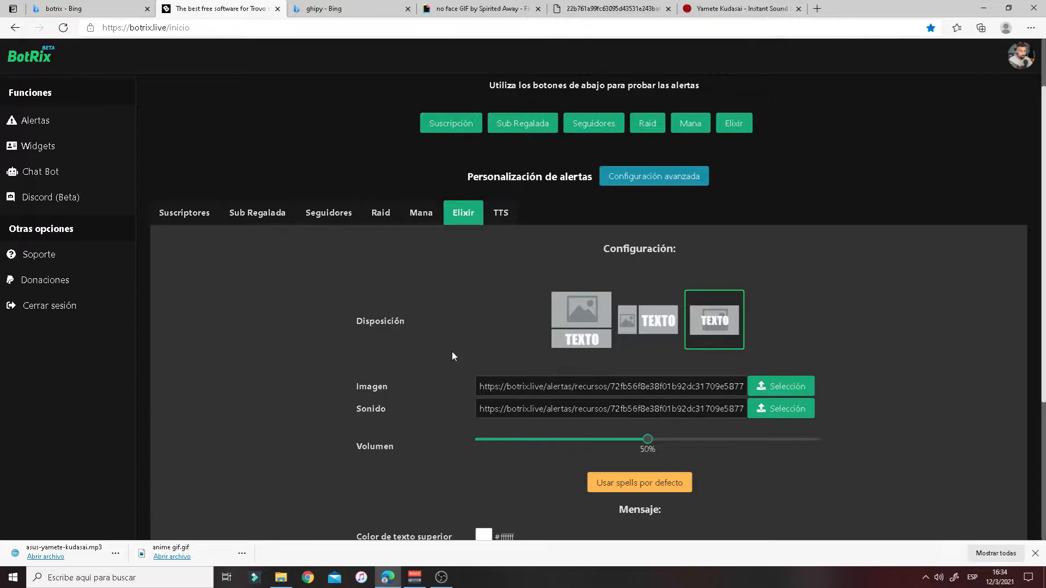
pyautogui.click(420, 217)
pyautogui.click(452, 219)
pyautogui.scroll(-1, 458, 431)
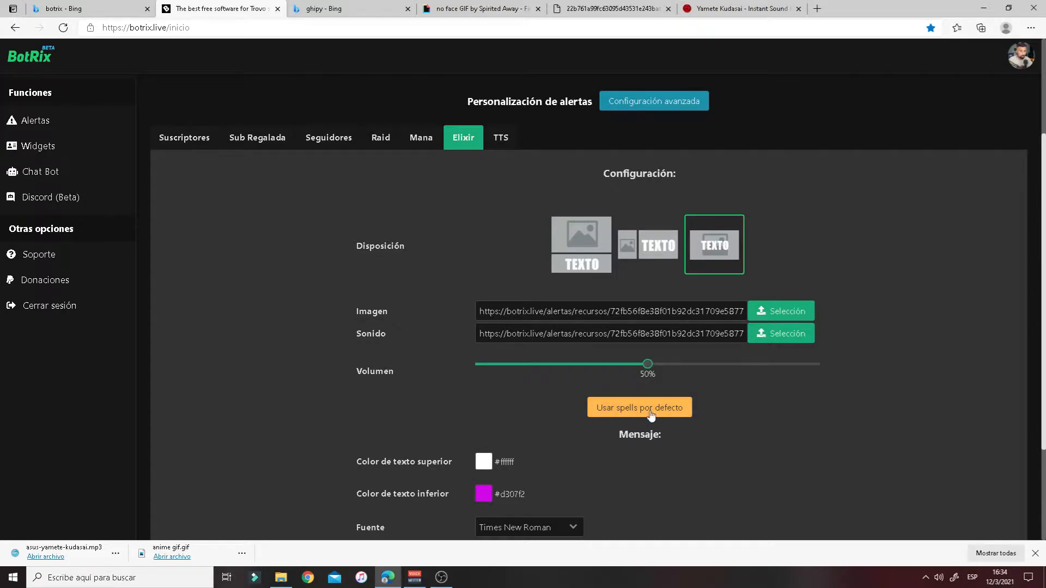
pyautogui.scroll(-1, 603, 437)
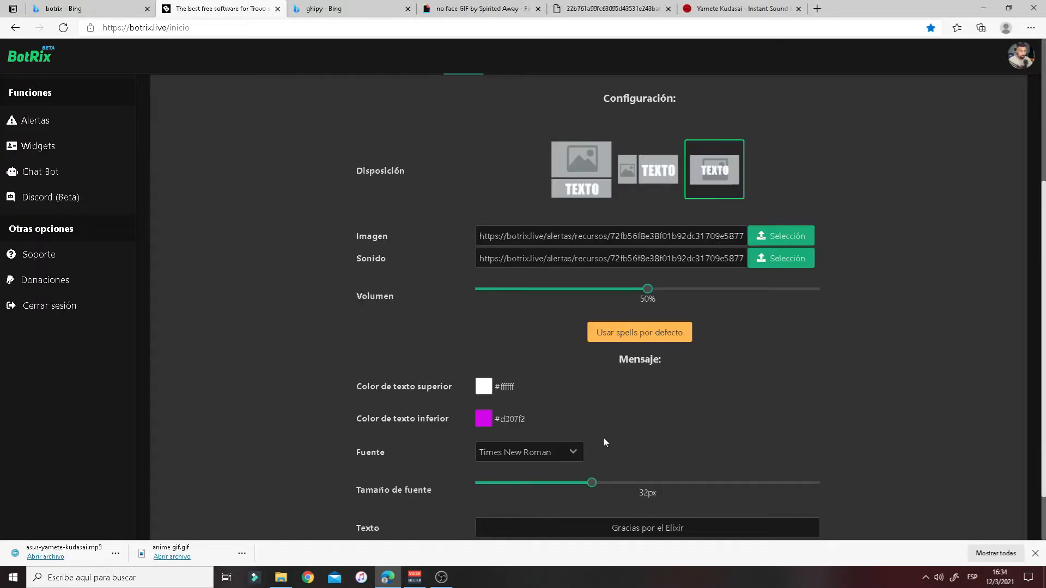
pyautogui.scroll(1, 588, 413)
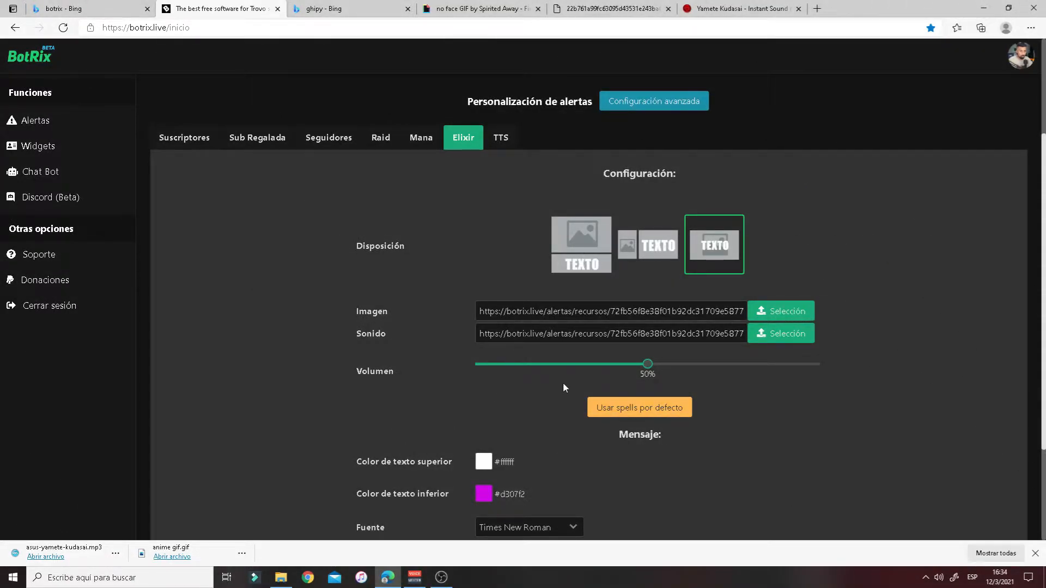
pyautogui.scroll(-1, 558, 403)
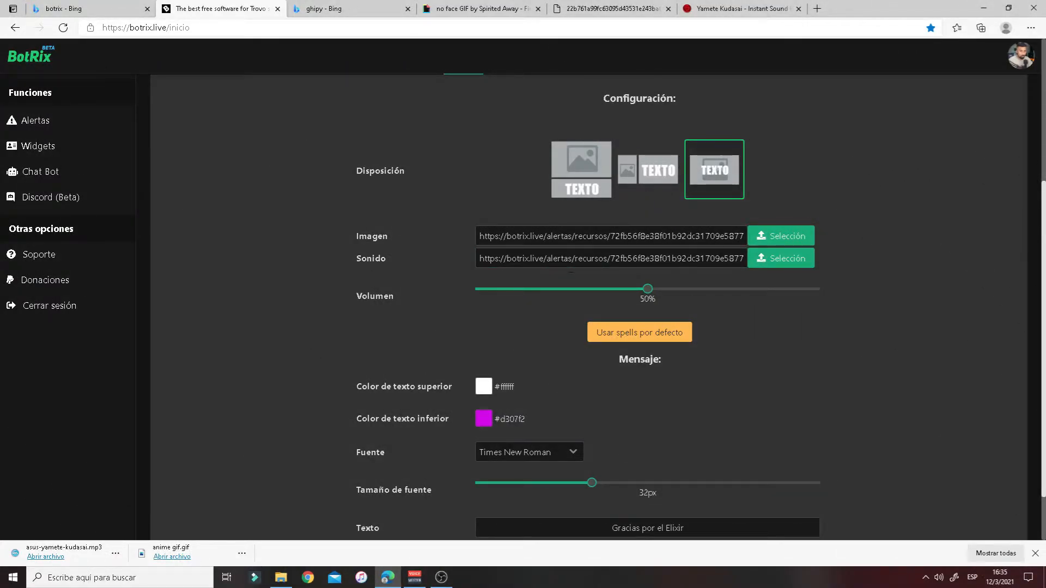
pyautogui.scroll(-1, 730, 327)
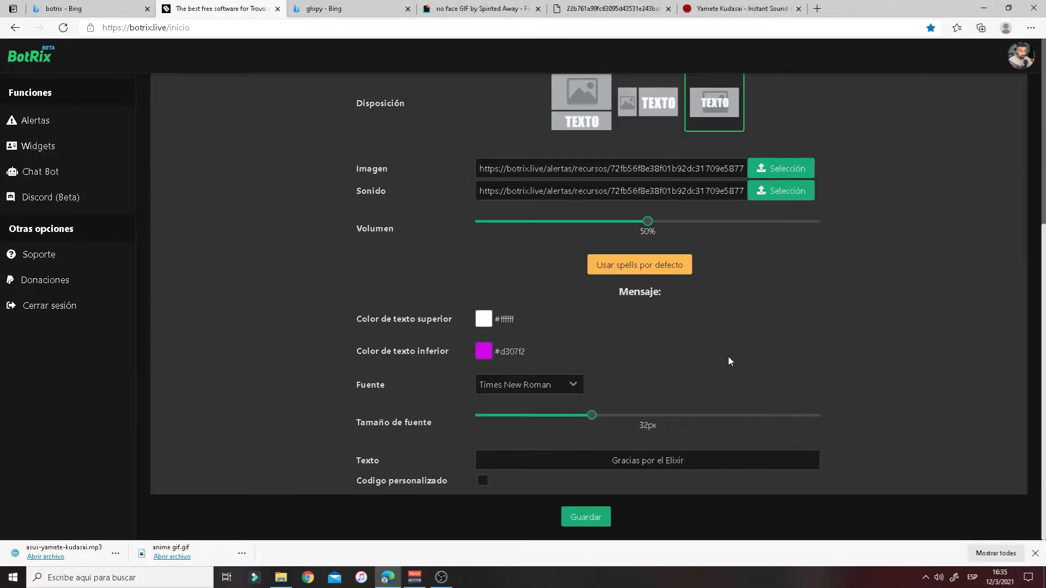
# - Save the Elixir alert settings and close the browser's download bar
pyautogui.click(597, 523)
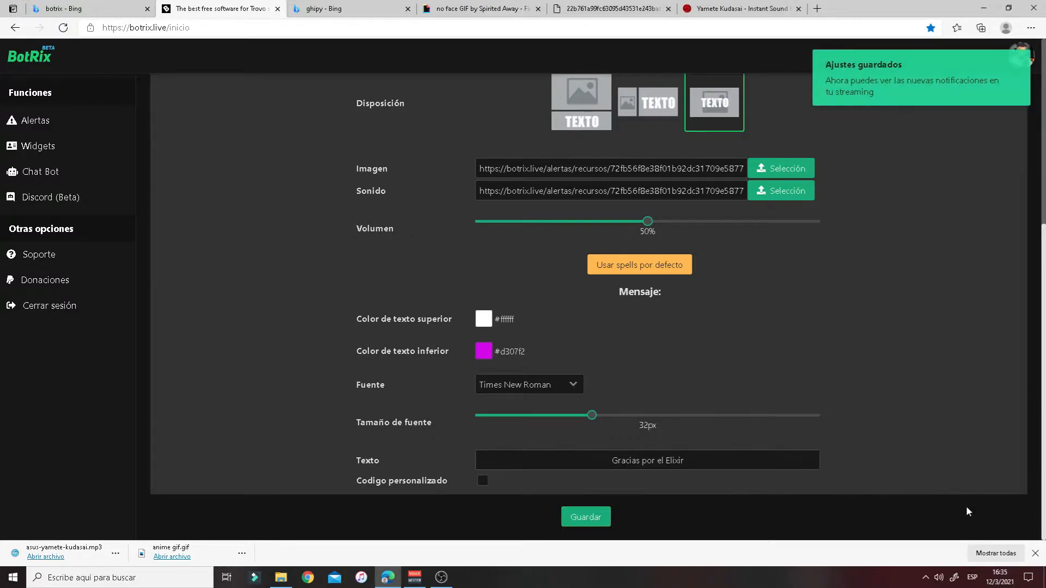
pyautogui.click(1035, 554)
pyautogui.scroll(4, 869, 456)
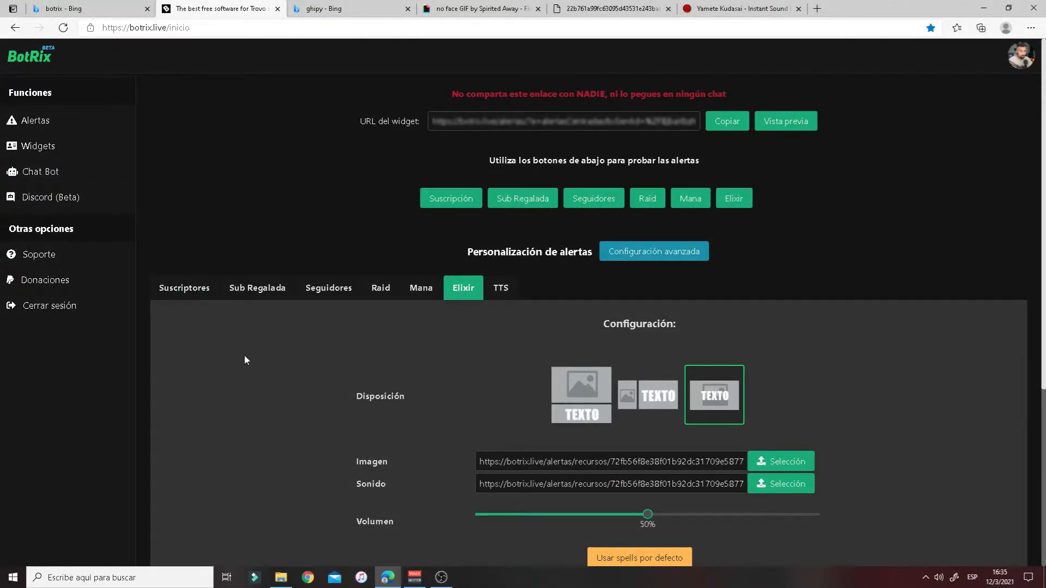
# - Go to the Widgets gallery and open the Labels de eventos widget
pyautogui.click(53, 153)
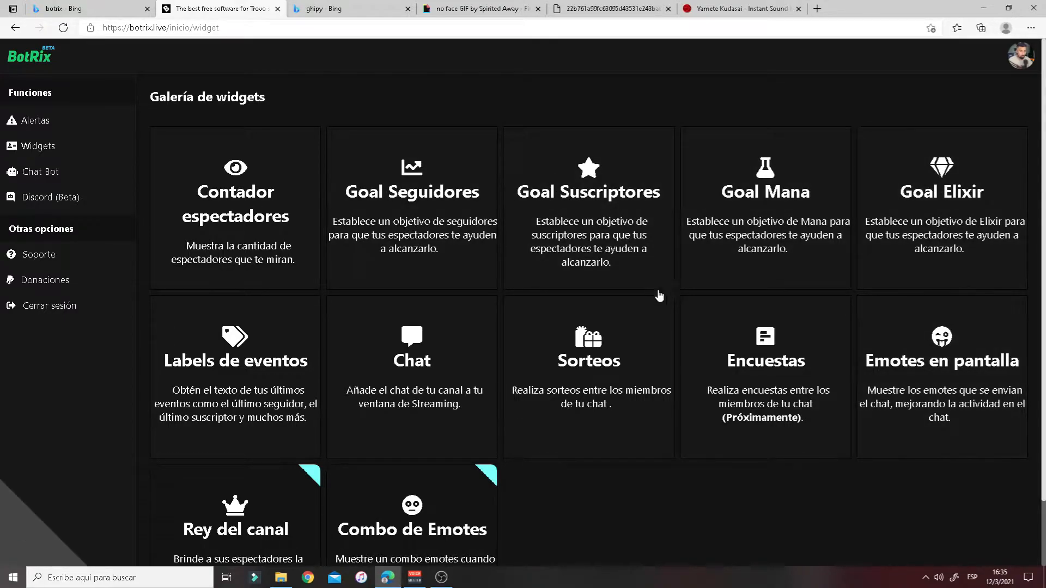
pyautogui.scroll(-2, 819, 348)
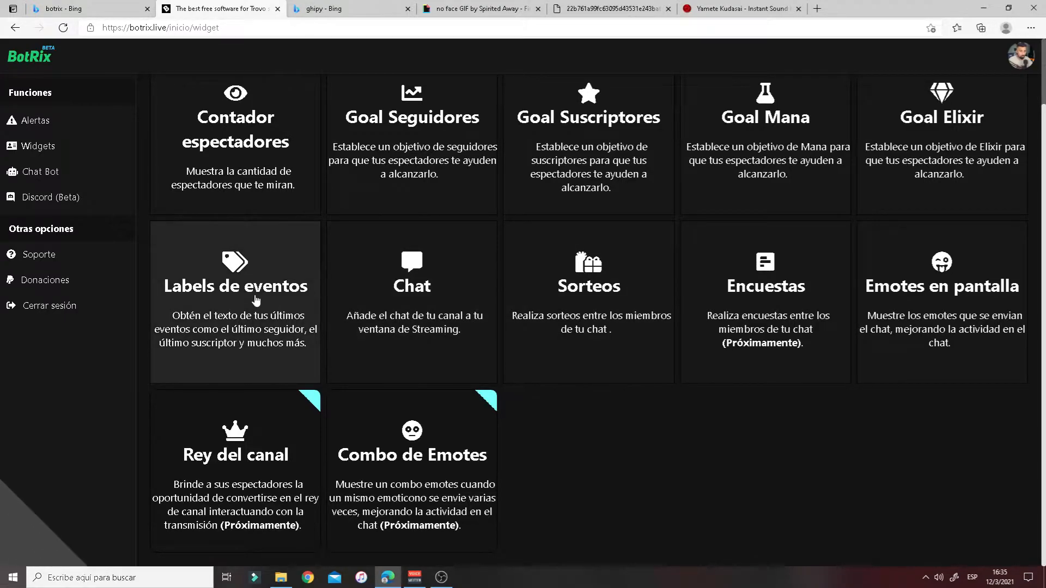
pyautogui.click(280, 309)
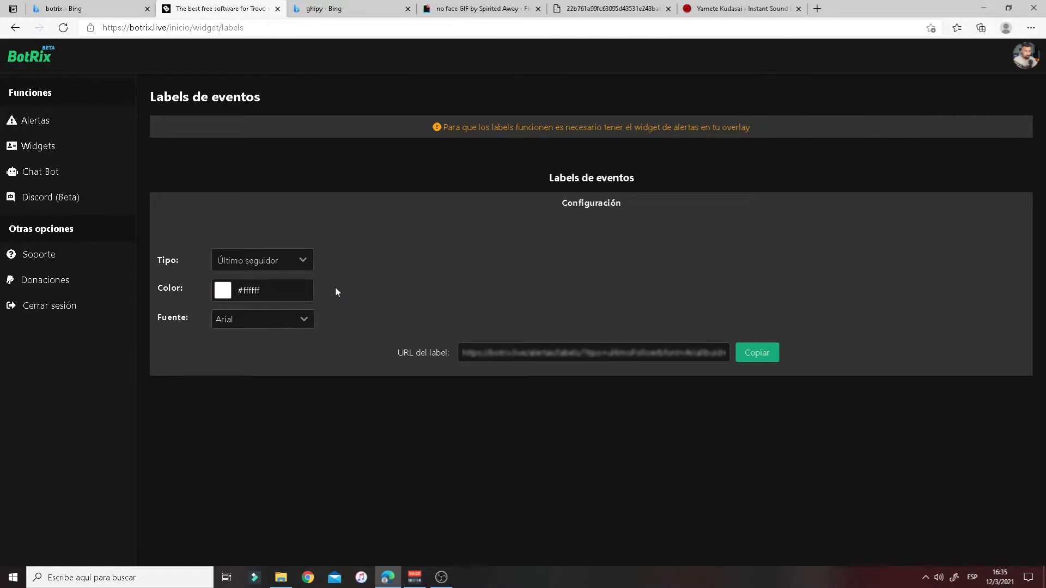
# - Check the label type list, leave it as Último seguidor, and go back to Widgets
pyautogui.click(301, 261)
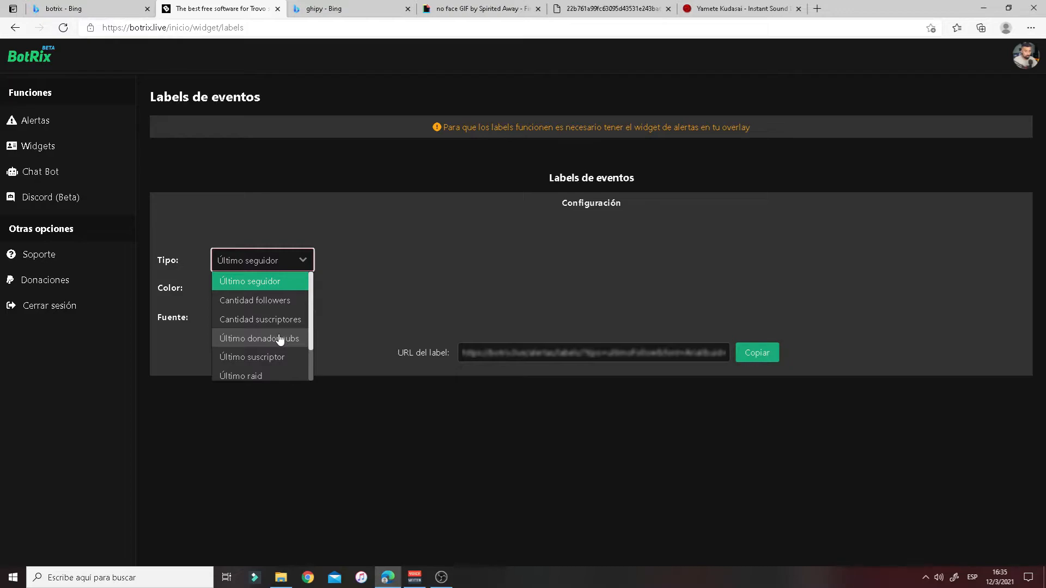
pyautogui.scroll(-1, 279, 338)
pyautogui.click(359, 298)
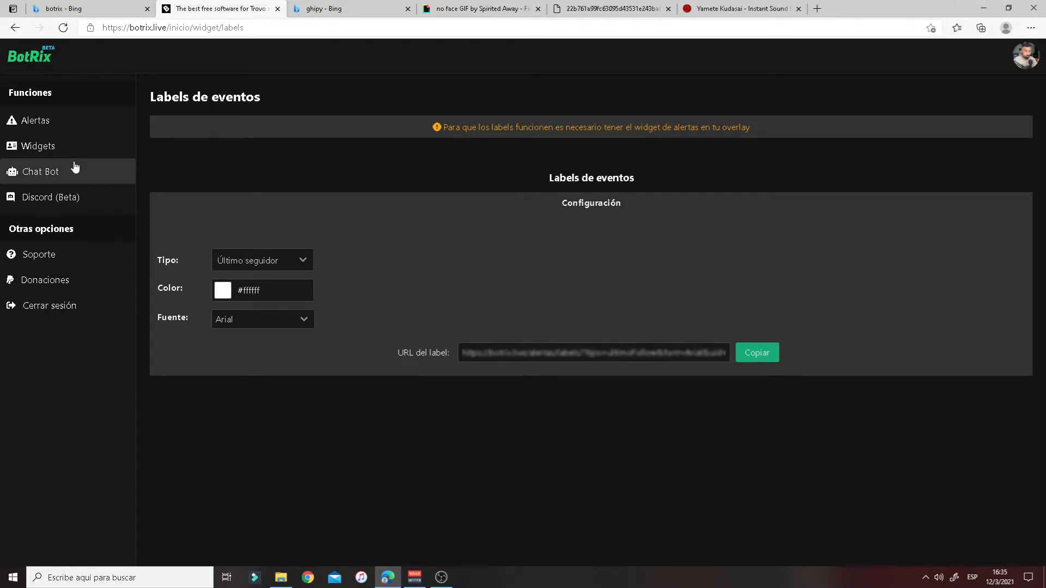
pyautogui.click(38, 146)
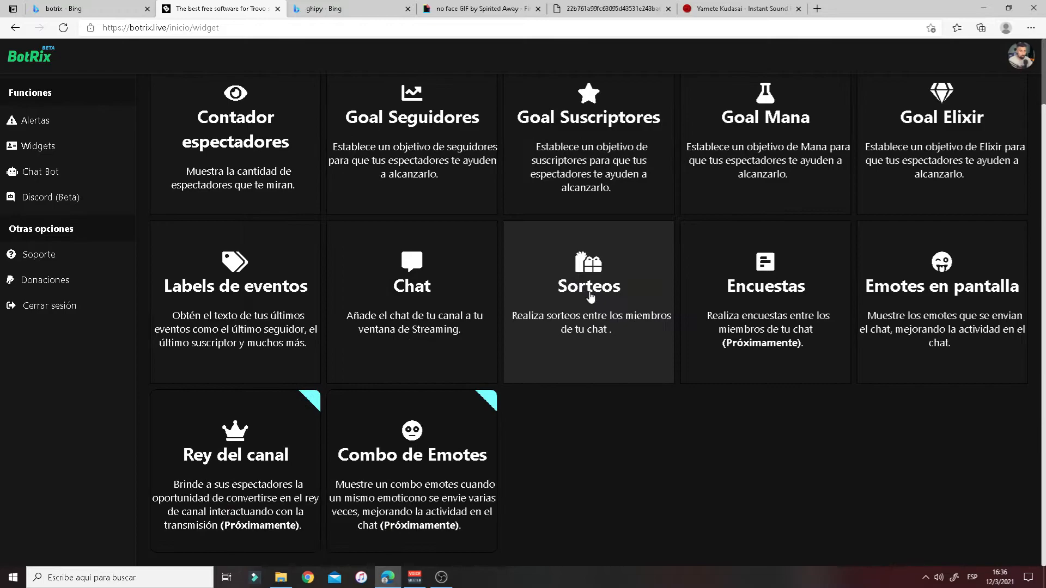
pyautogui.click(770, 145)
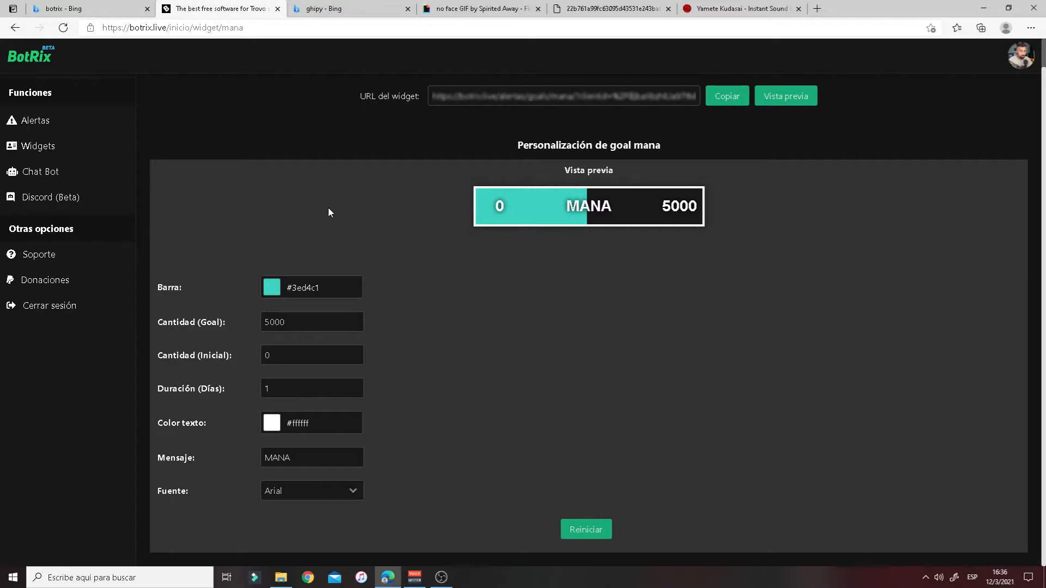
pyautogui.click(38, 146)
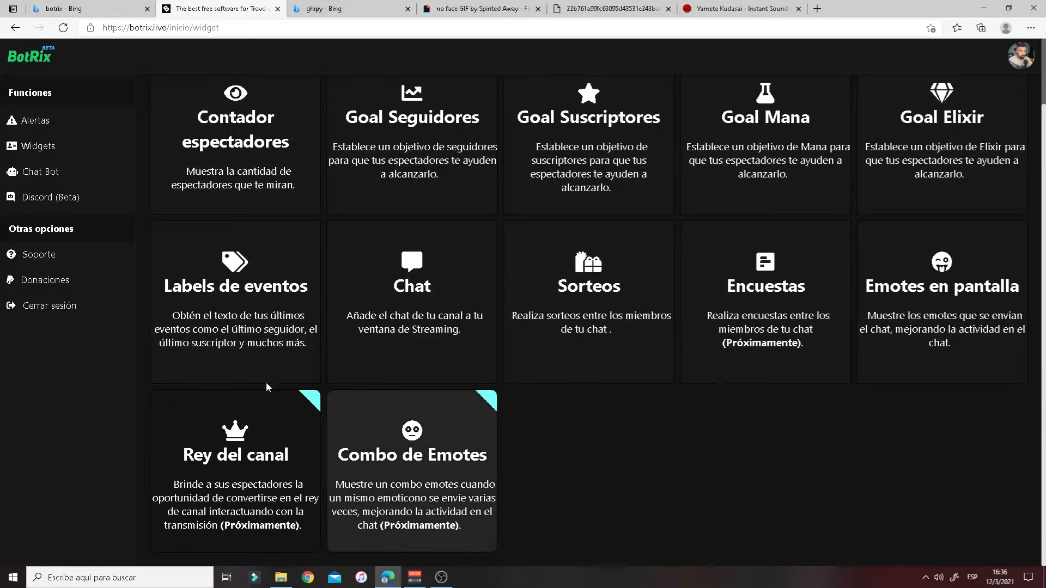
pyautogui.scroll(2, 281, 259)
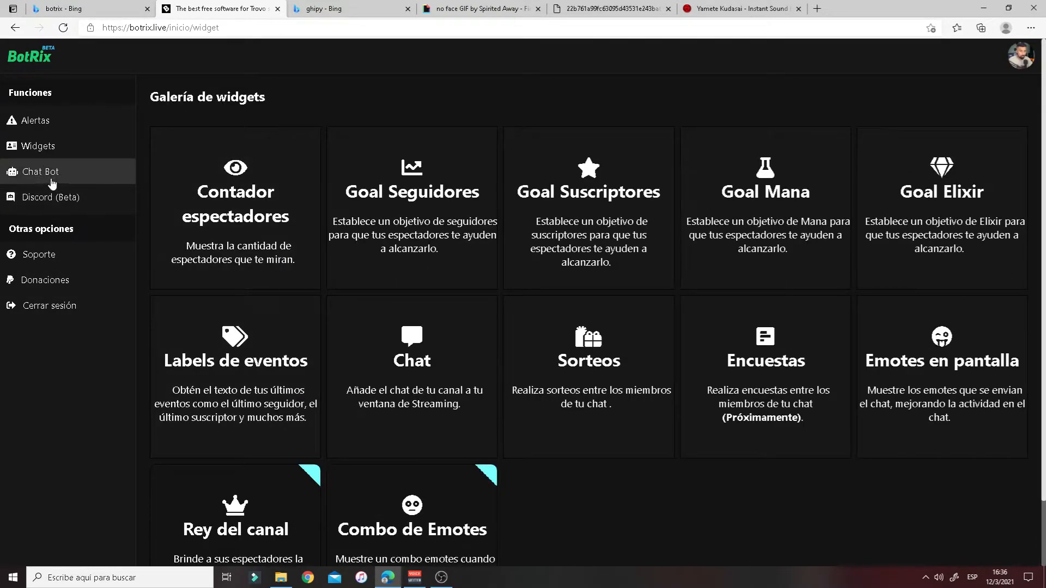
# - Open Chat Bot, look at the Nombre tab, then show the Comandos list
pyautogui.click(48, 173)
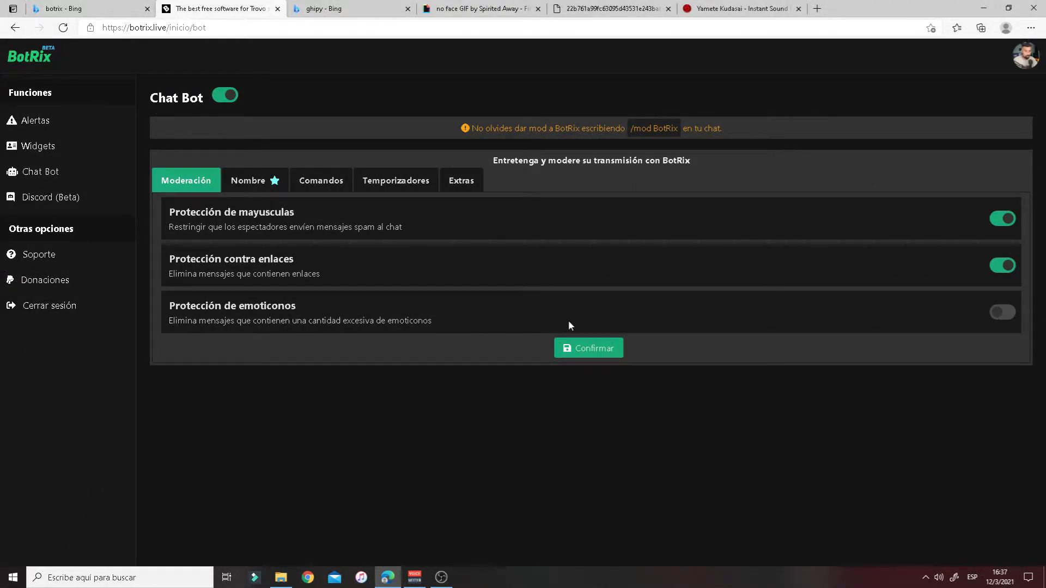
pyautogui.click(273, 181)
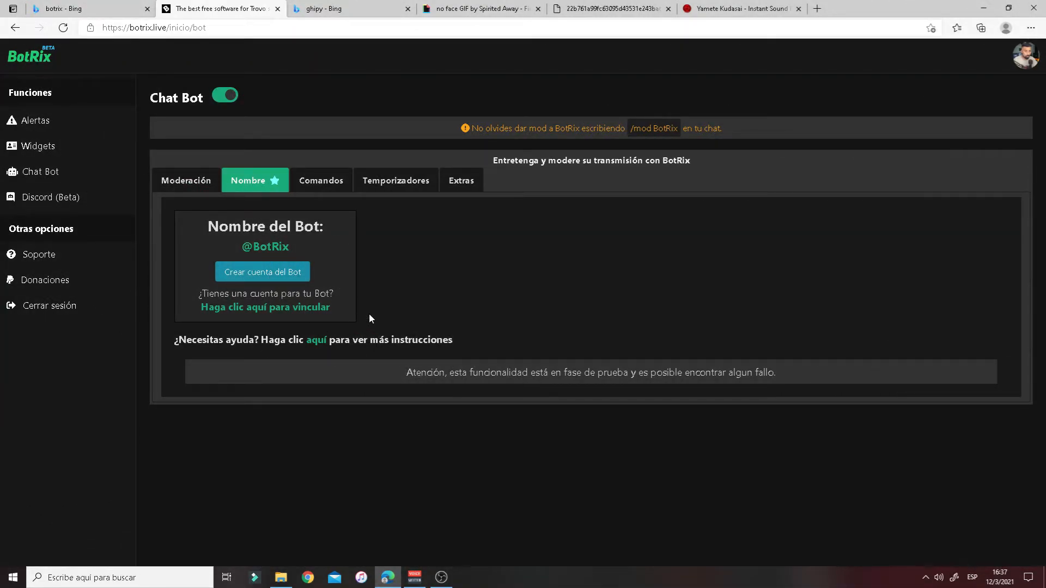
pyautogui.click(321, 182)
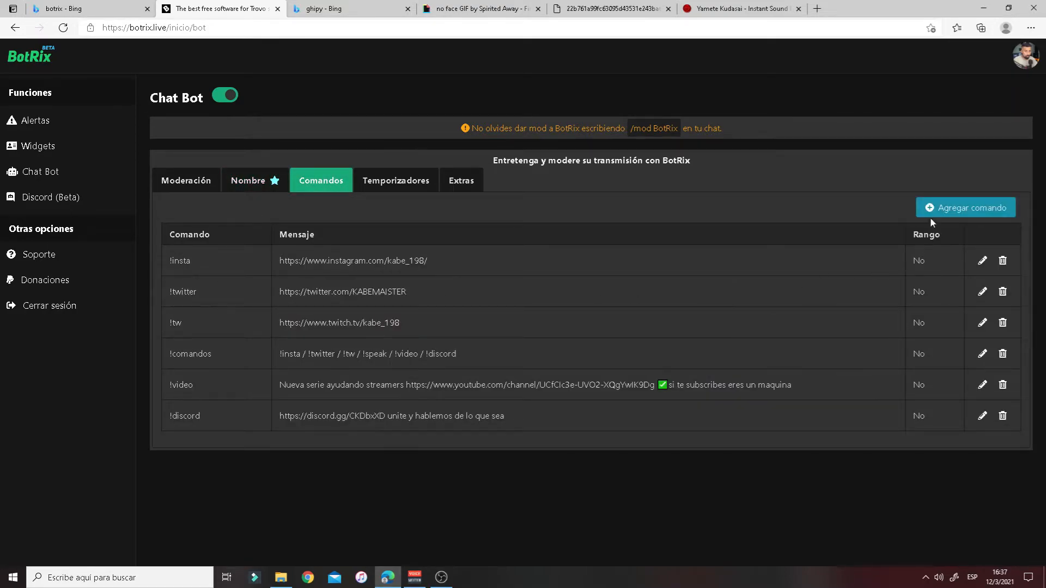
# - Add command '!hola youtube' replying 'prueba' with Usuario rank, then show Temporizadores
pyautogui.click(965, 208)
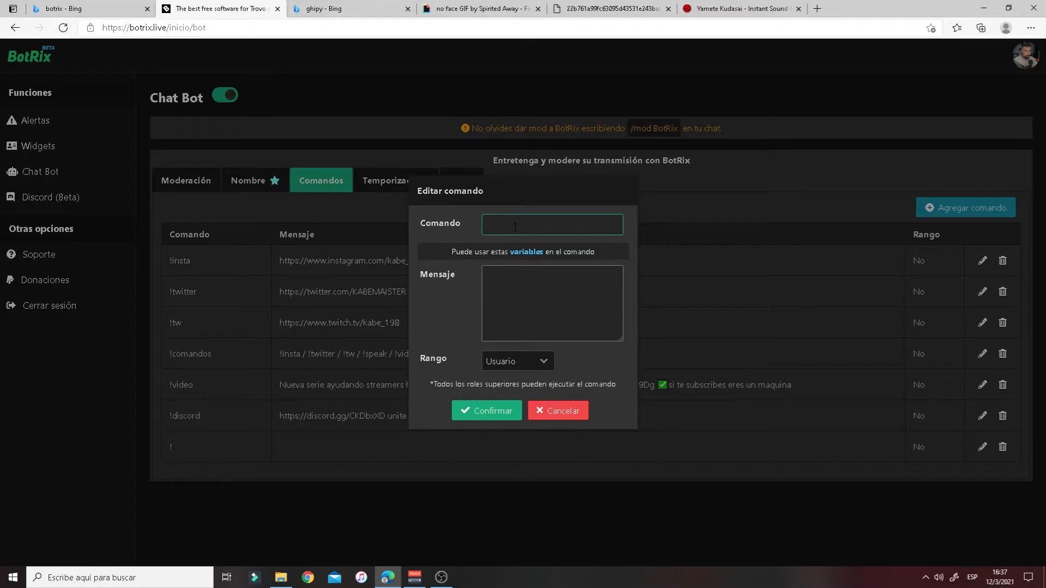
pyautogui.write('!')
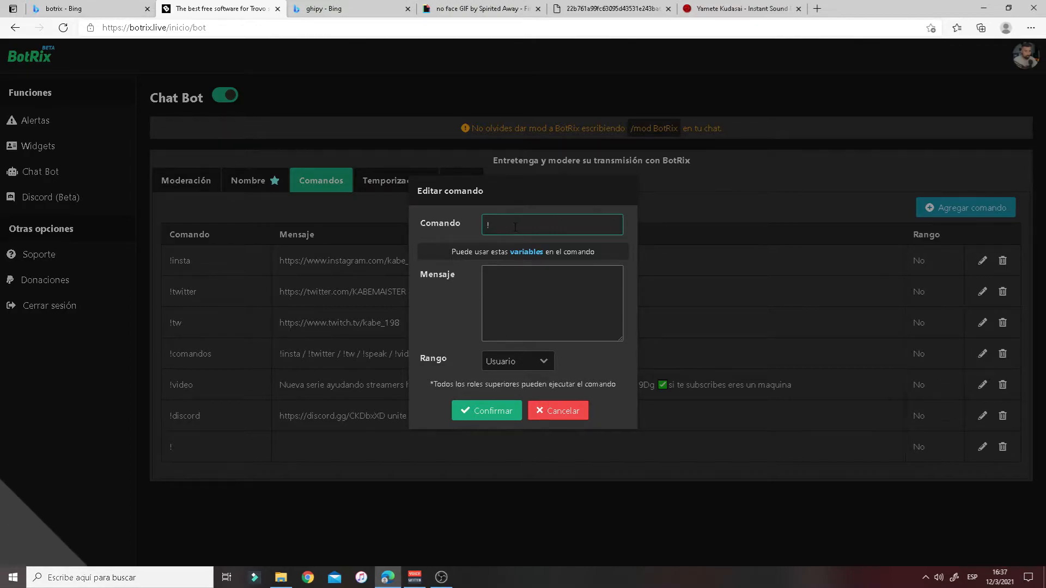
pyautogui.write('h')
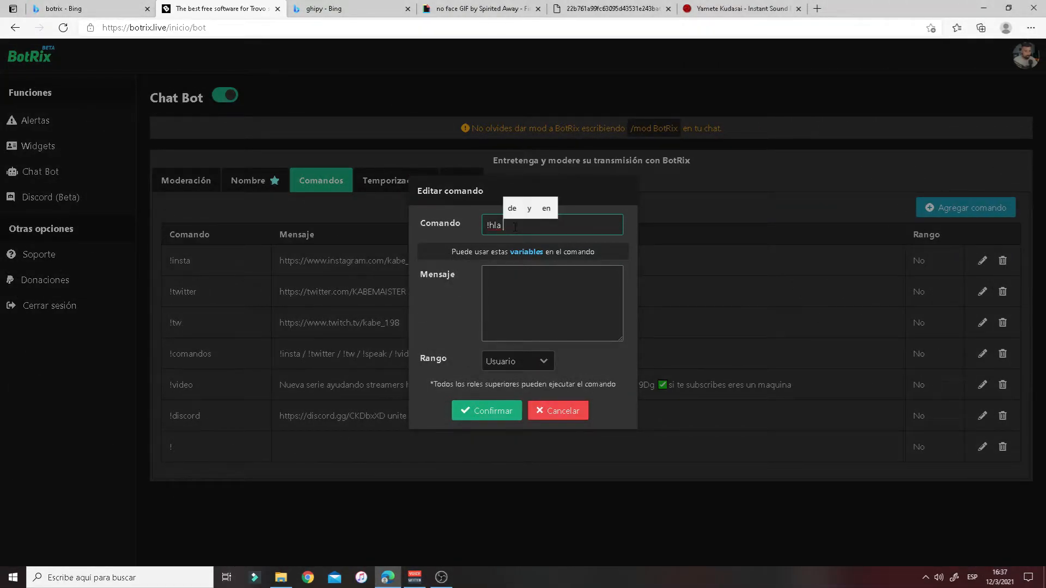
pyautogui.write('ola you')
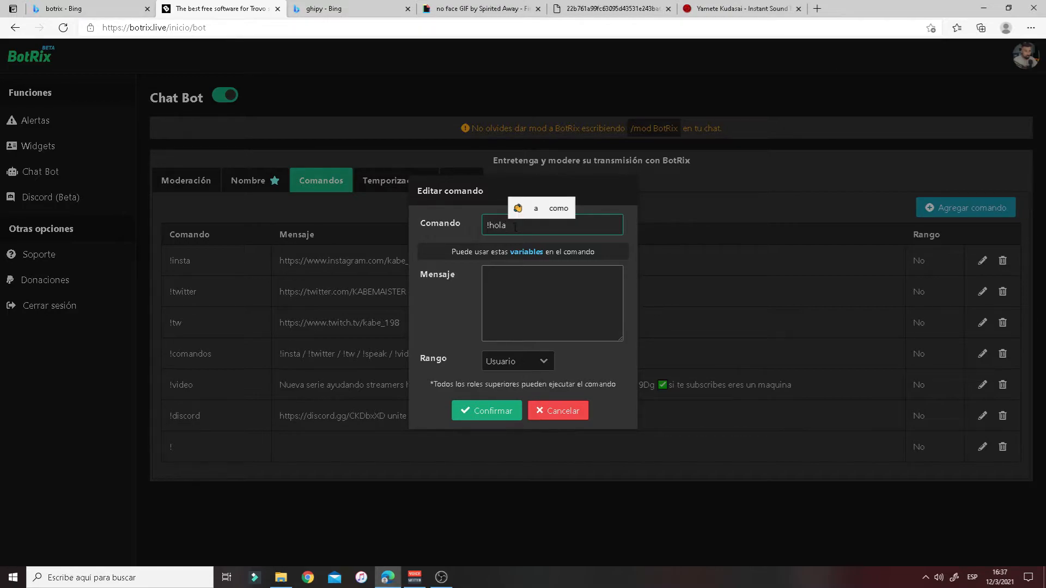
pyautogui.write('tube')
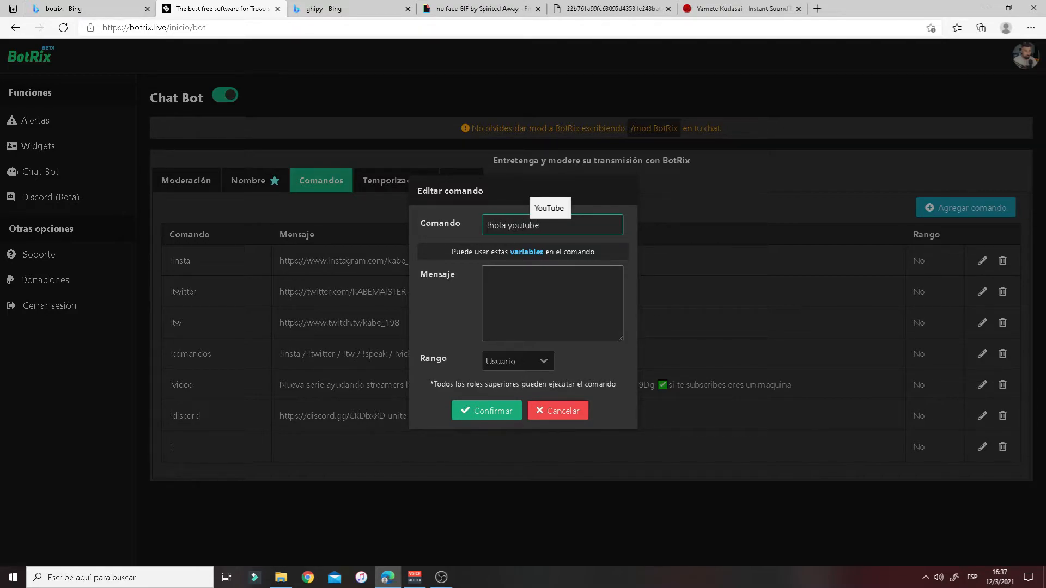
pyautogui.click(512, 285)
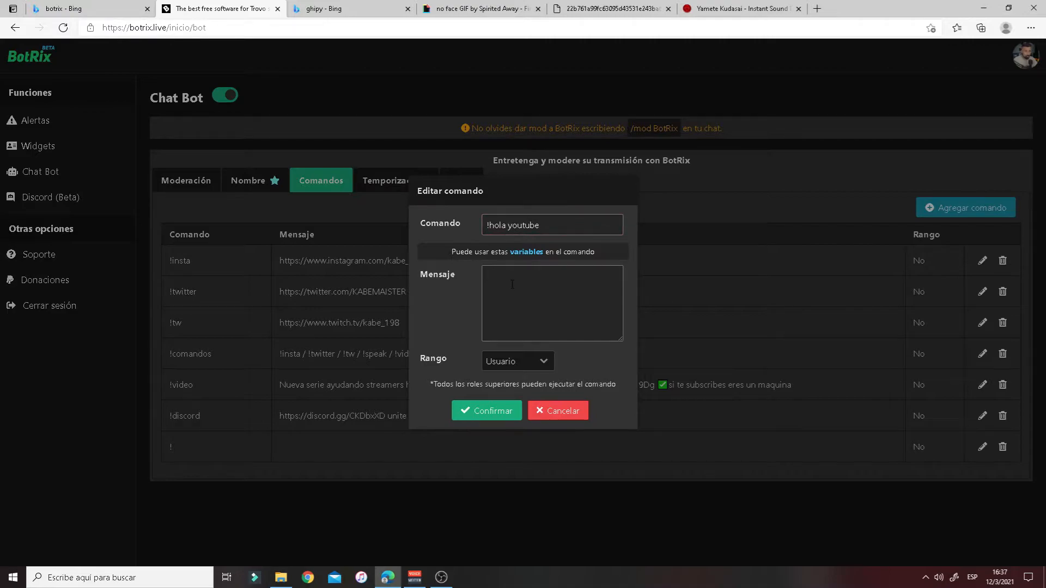
pyautogui.write('prueba')
pyautogui.click(520, 361)
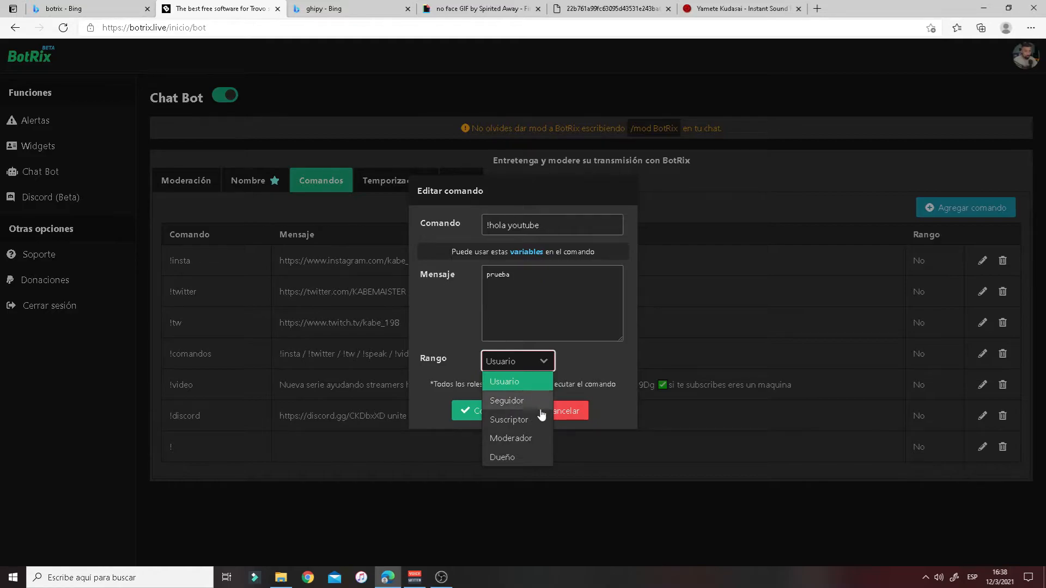
pyautogui.click(539, 362)
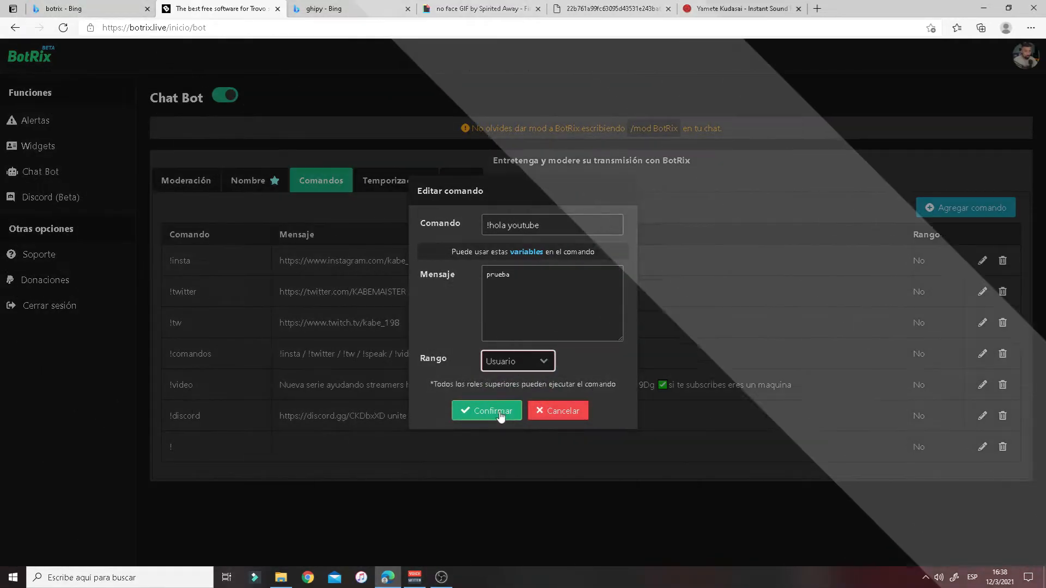
pyautogui.click(493, 411)
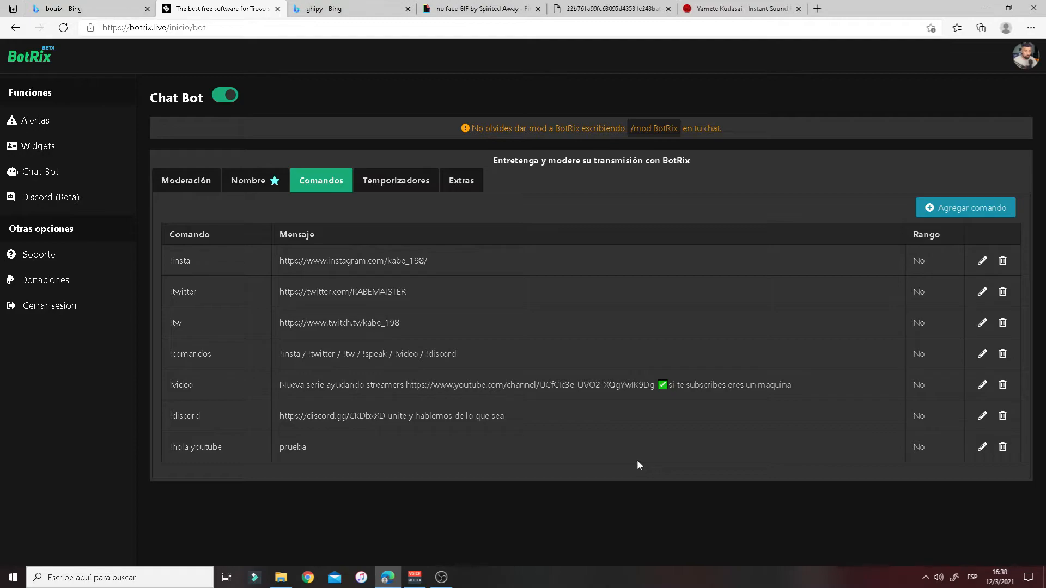
pyautogui.click(402, 180)
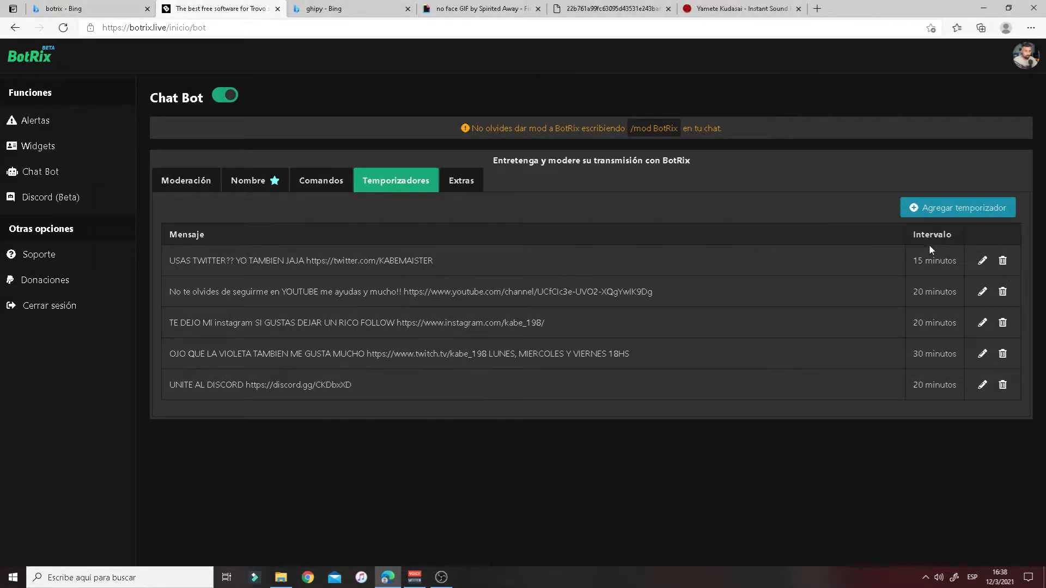
# - Add timer 'hola gracias por estar' every 15 minutes, then show the Extras tab
pyautogui.click(925, 207)
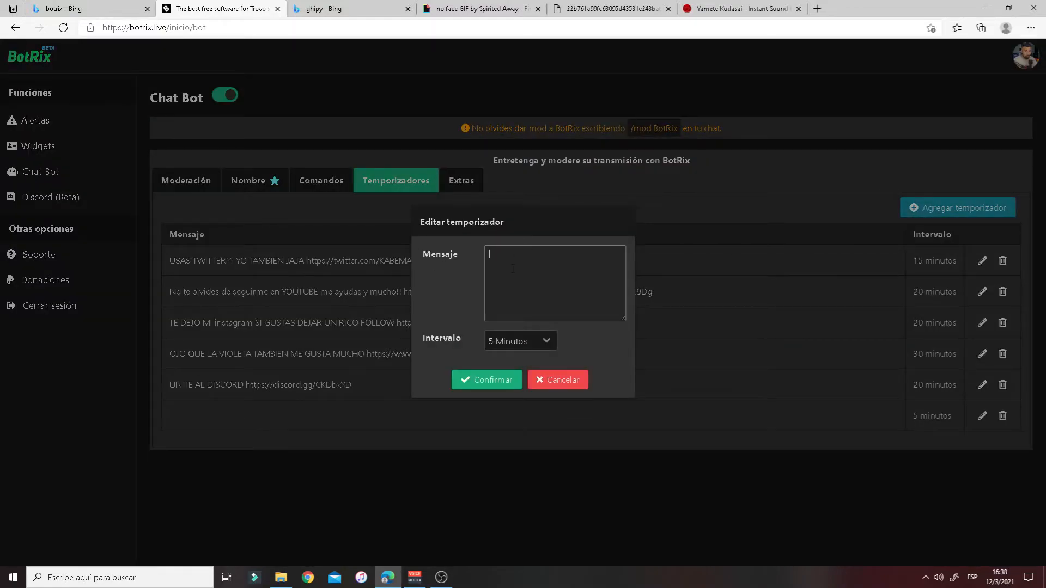
pyautogui.write('hola ')
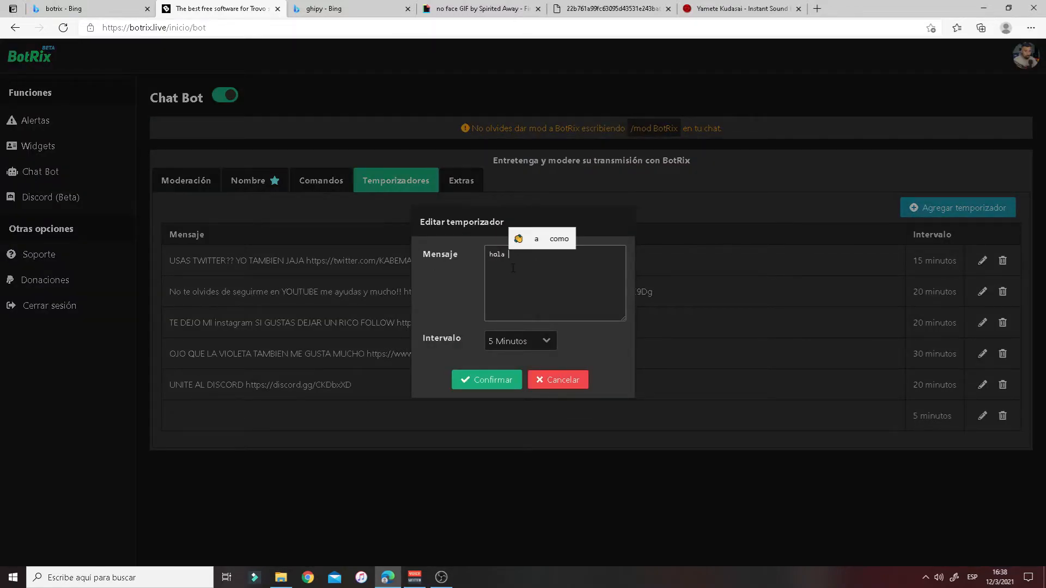
pyautogui.write('gracias por ')
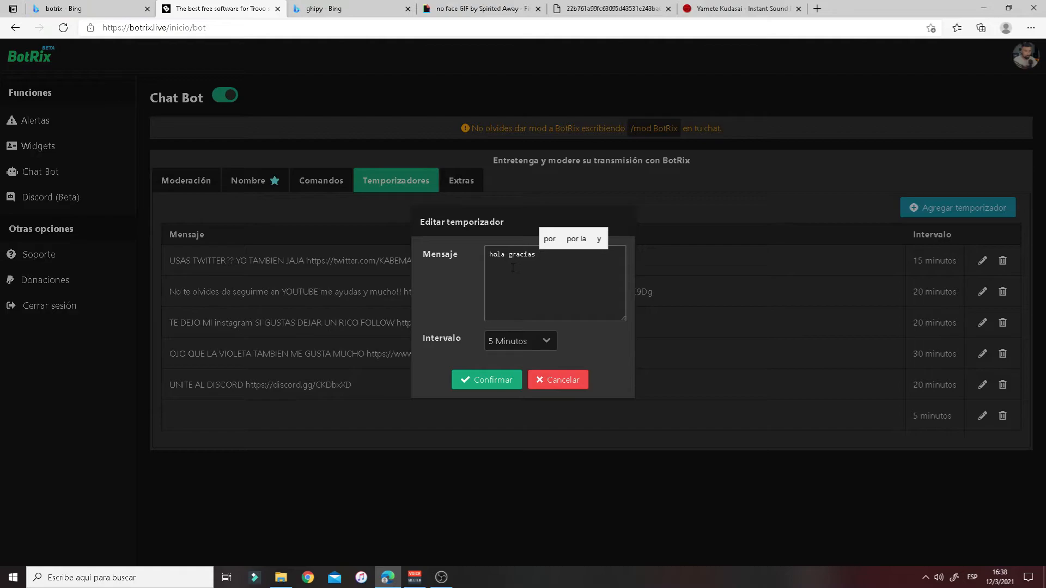
pyautogui.write('es')
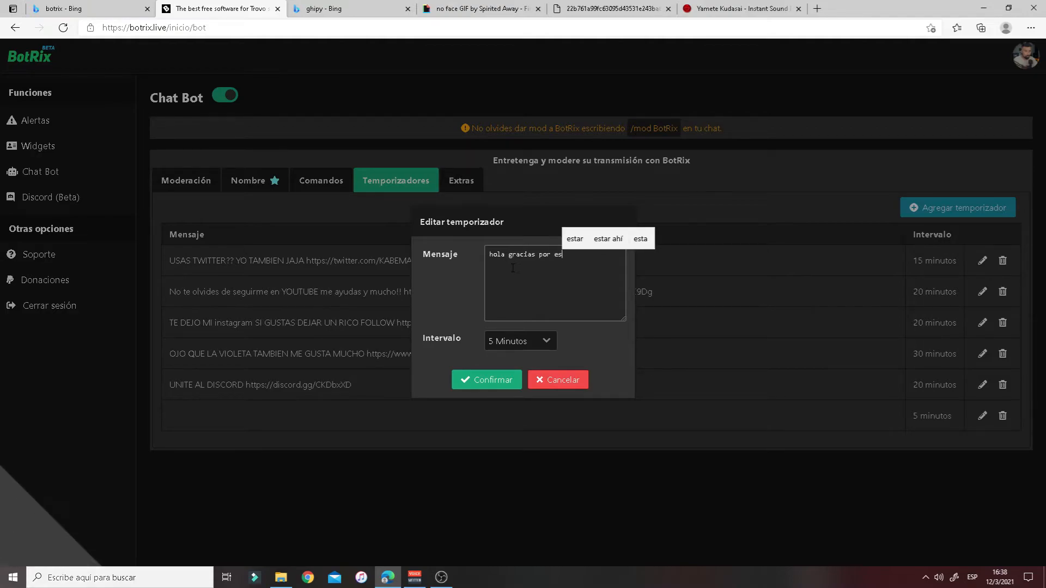
pyautogui.write('tar')
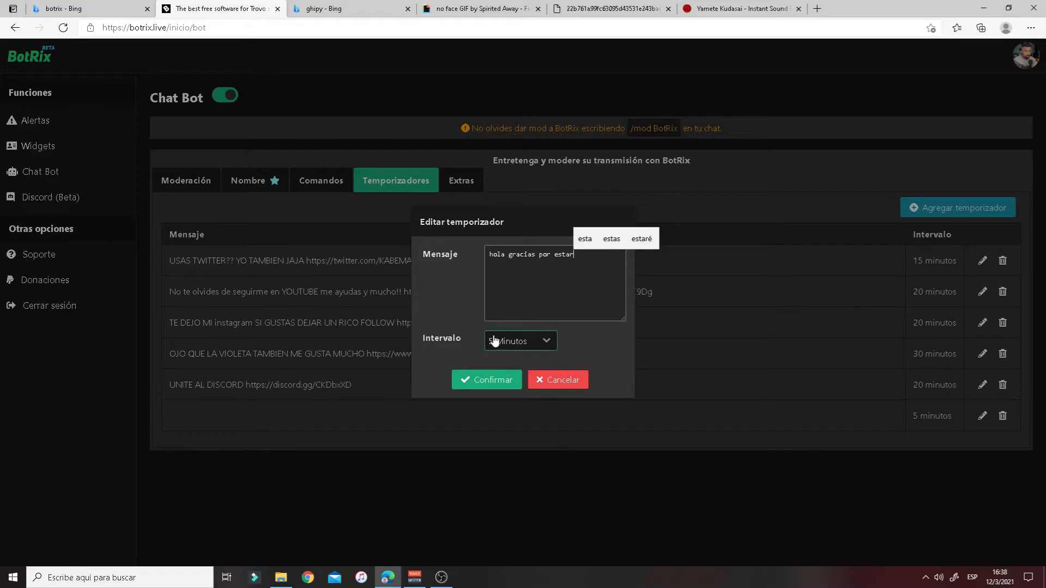
pyautogui.click(550, 341)
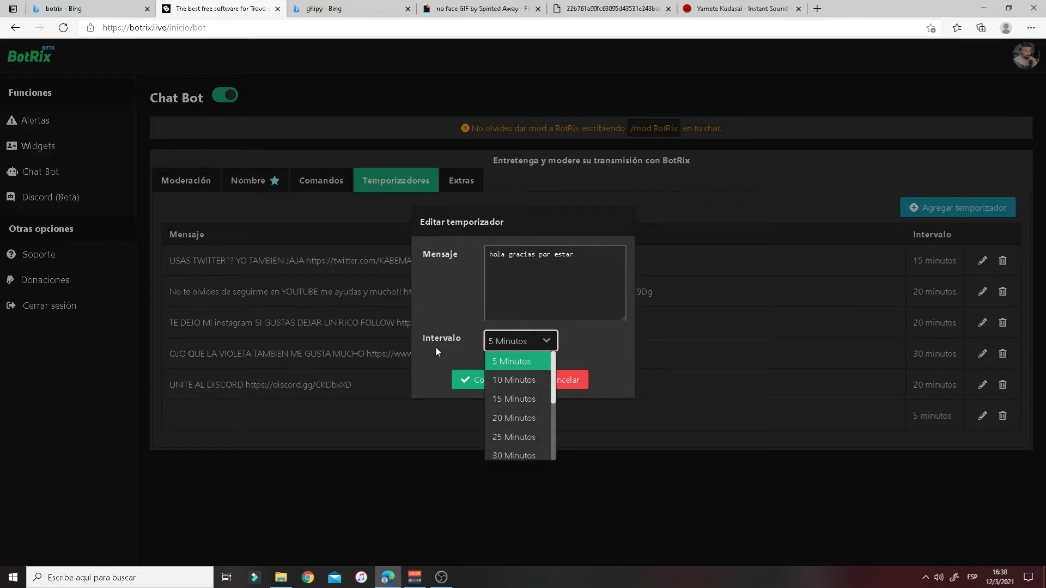
pyautogui.click(522, 399)
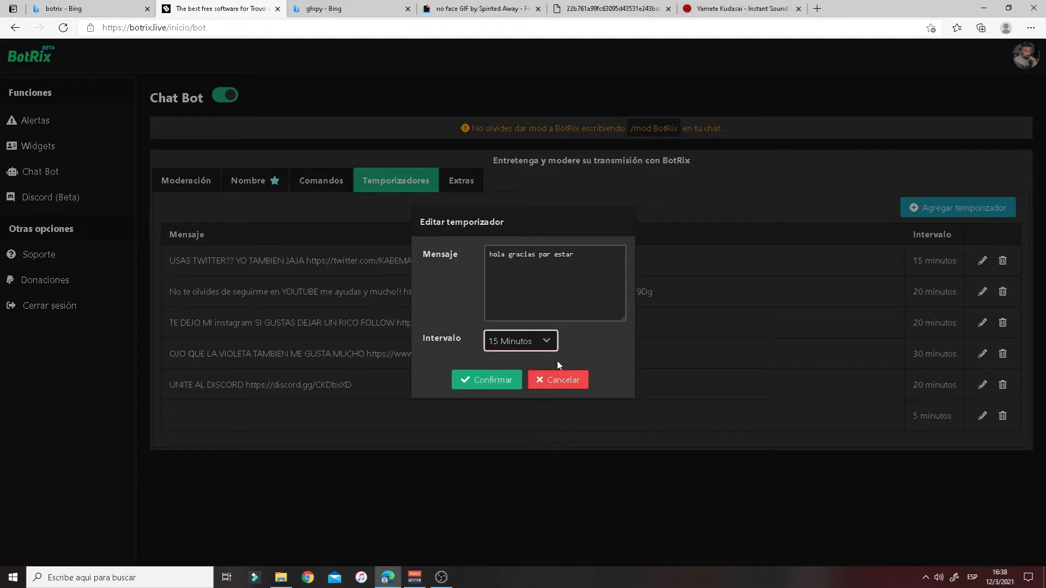
pyautogui.click(504, 384)
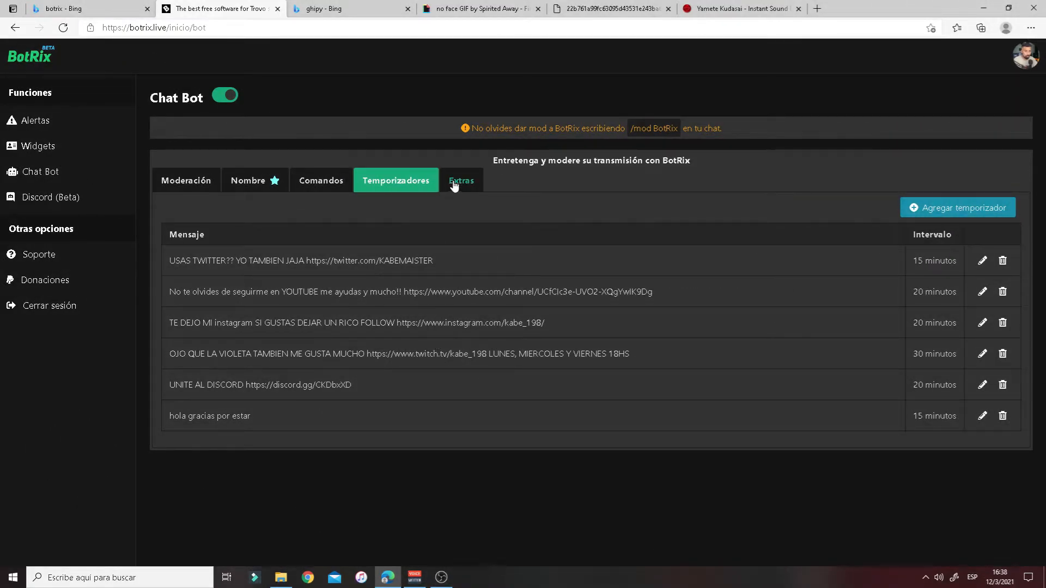
pyautogui.click(453, 185)
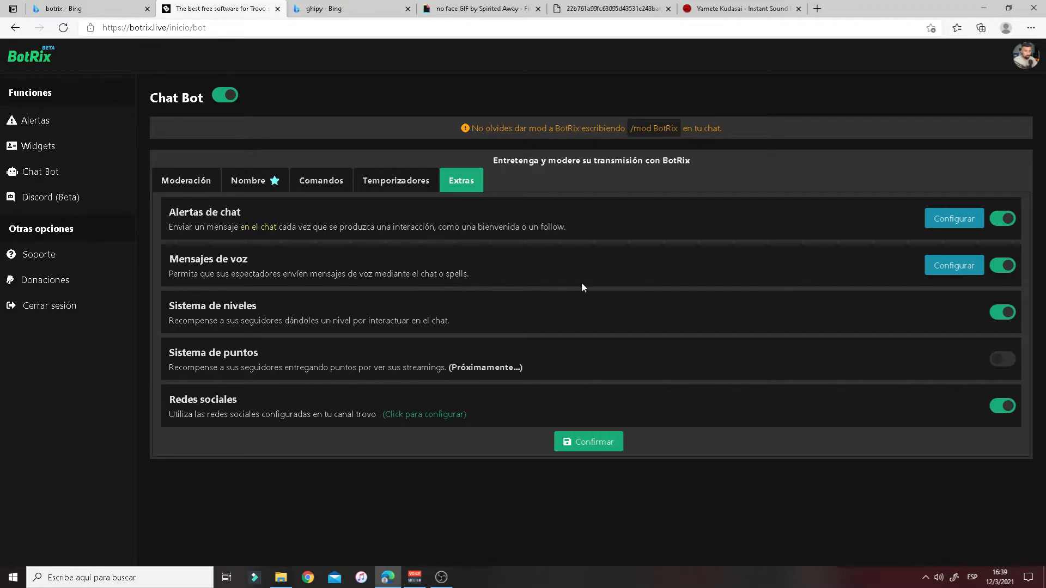
# - Check the Mensajes de voz command is !speak and save the voice-message settings
pyautogui.click(959, 263)
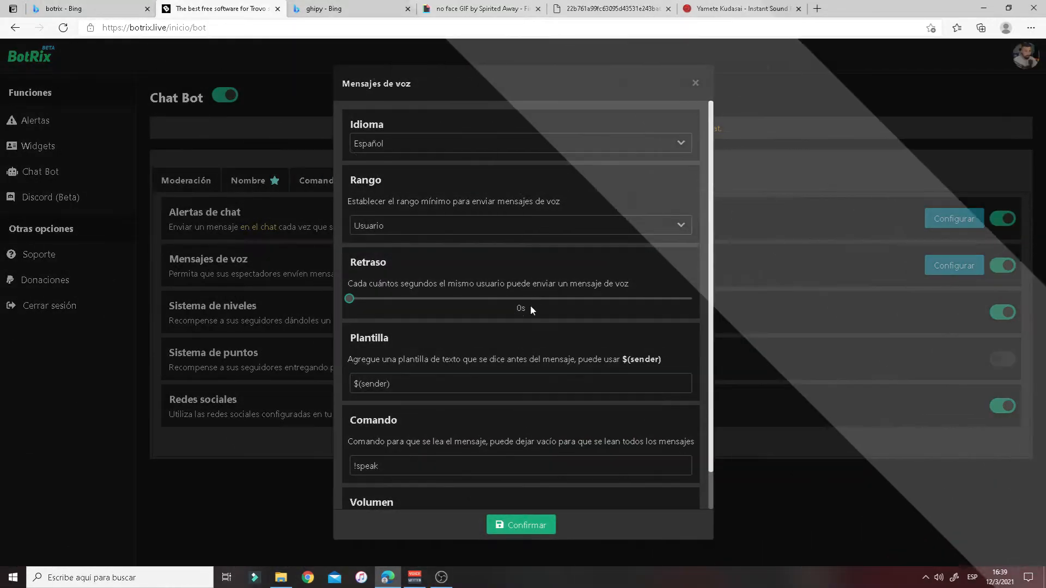
pyautogui.scroll(-1, 530, 305)
pyautogui.moveTo(380, 425); pyautogui.dragTo(405, 428)
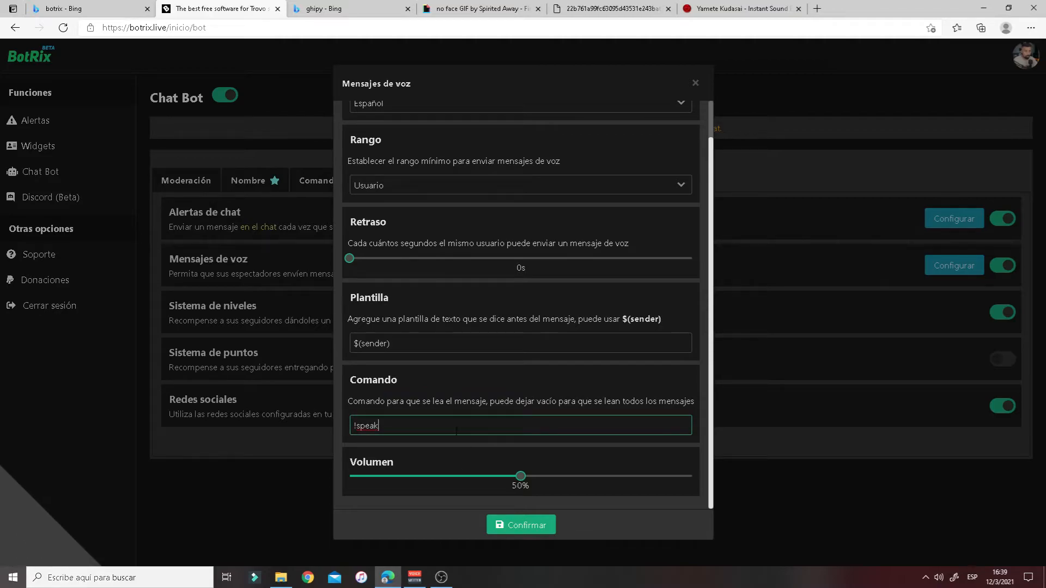
pyautogui.scroll(1, 445, 329)
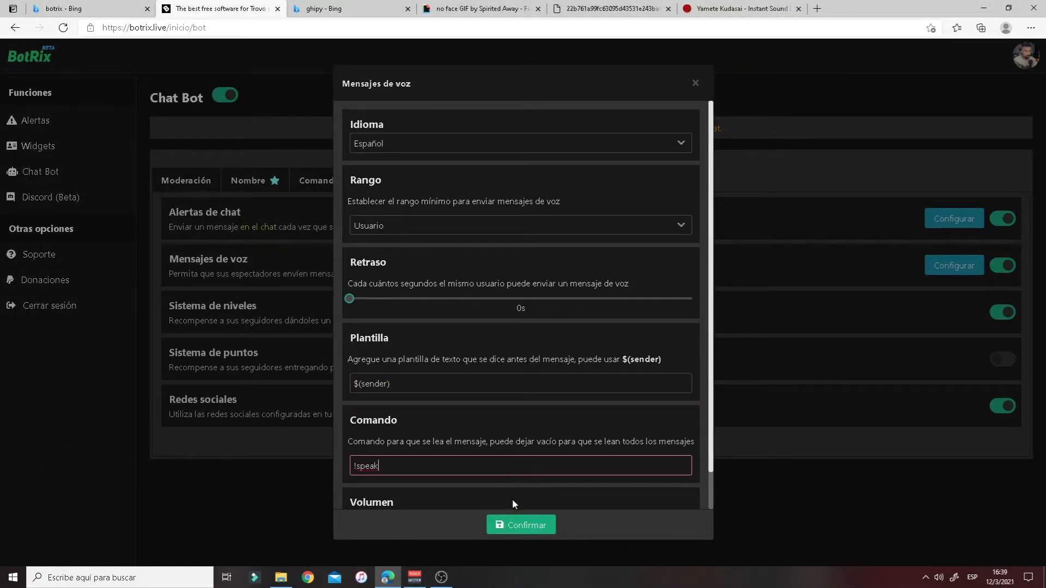
pyautogui.click(520, 524)
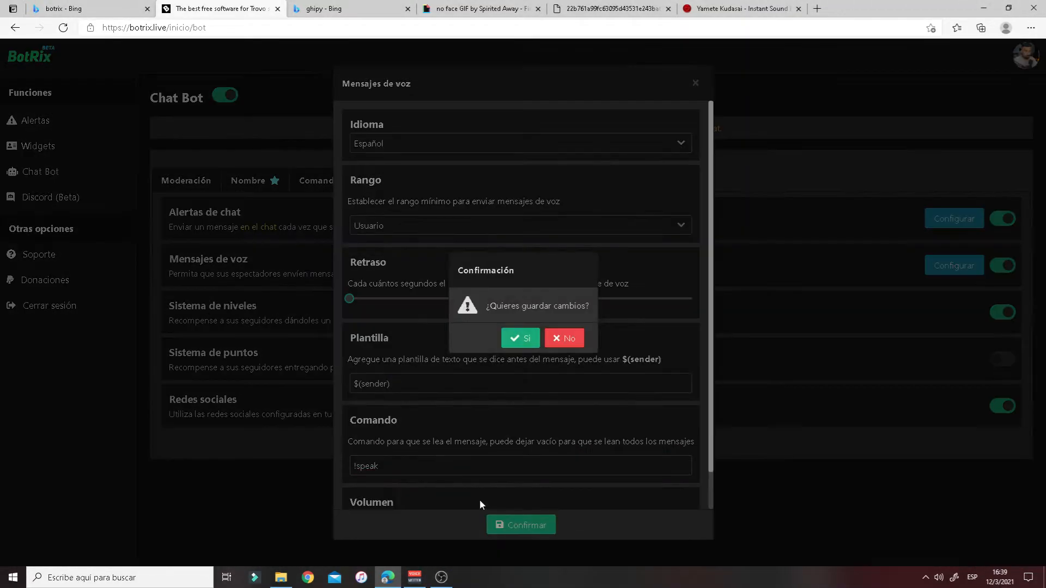
pyautogui.click(519, 338)
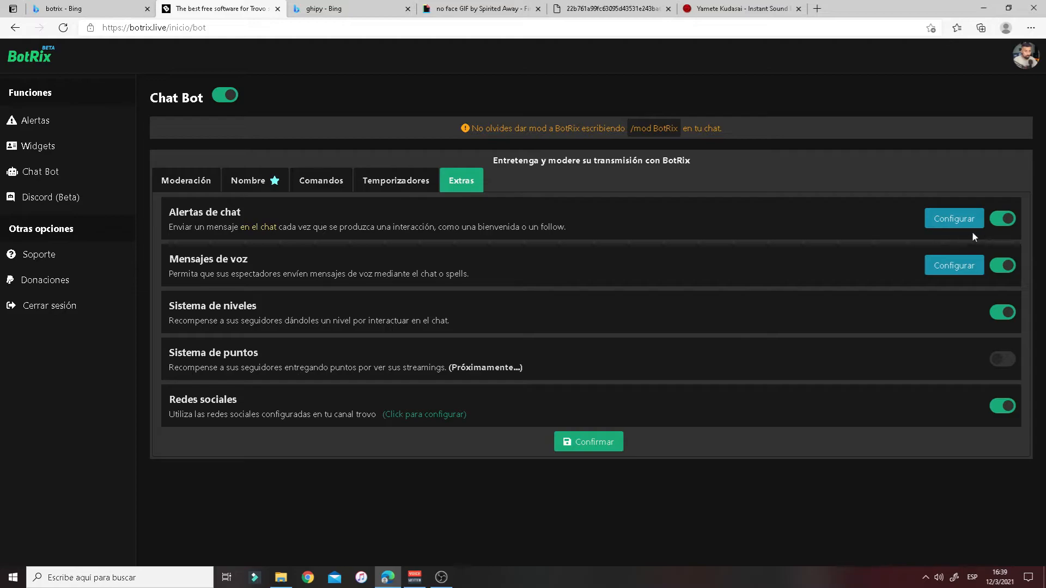
# - Open Alertas de chat and save the six chat alert messages, confirming with Sí
pyautogui.click(954, 221)
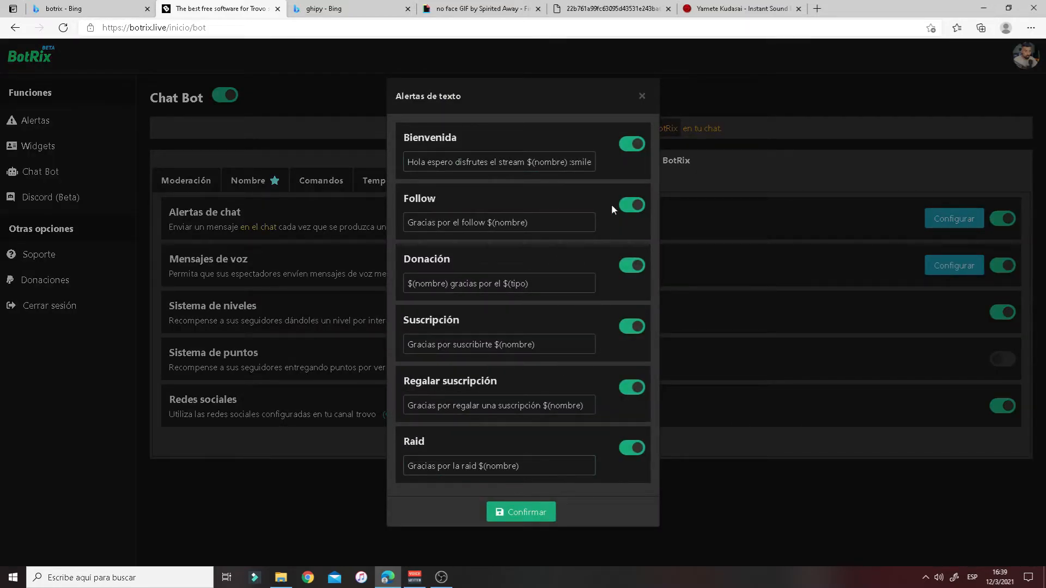
pyautogui.click(521, 513)
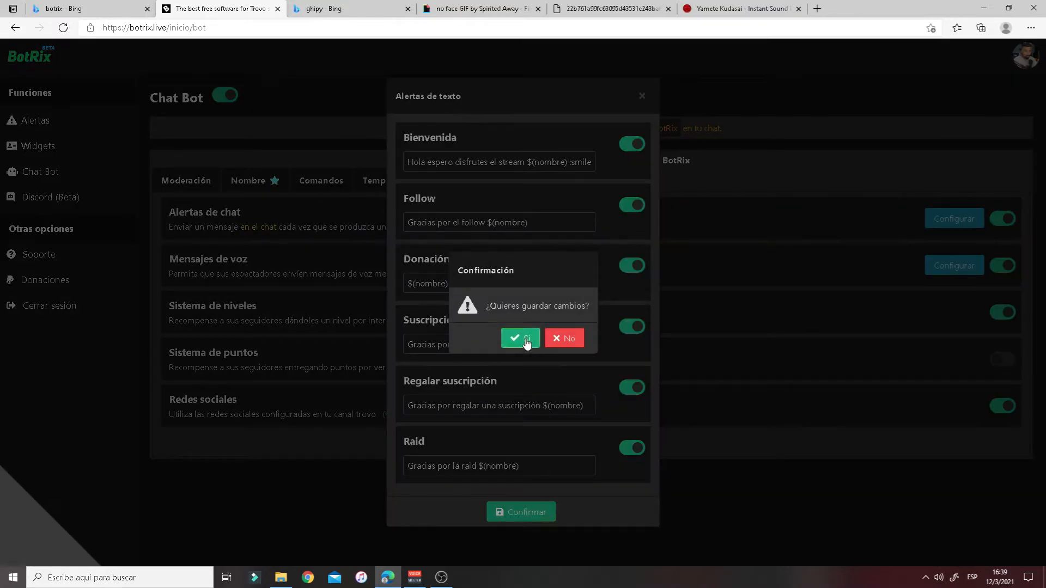
pyautogui.click(518, 341)
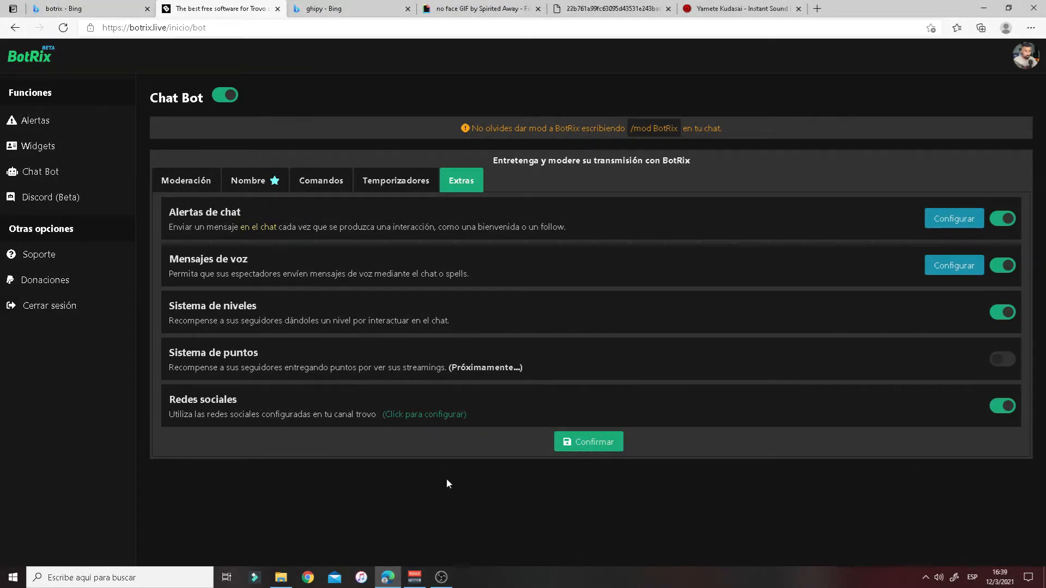
# - Toggle the Chat Bot off and on to join the Trovo channel, then save Extras
pyautogui.click(225, 97)
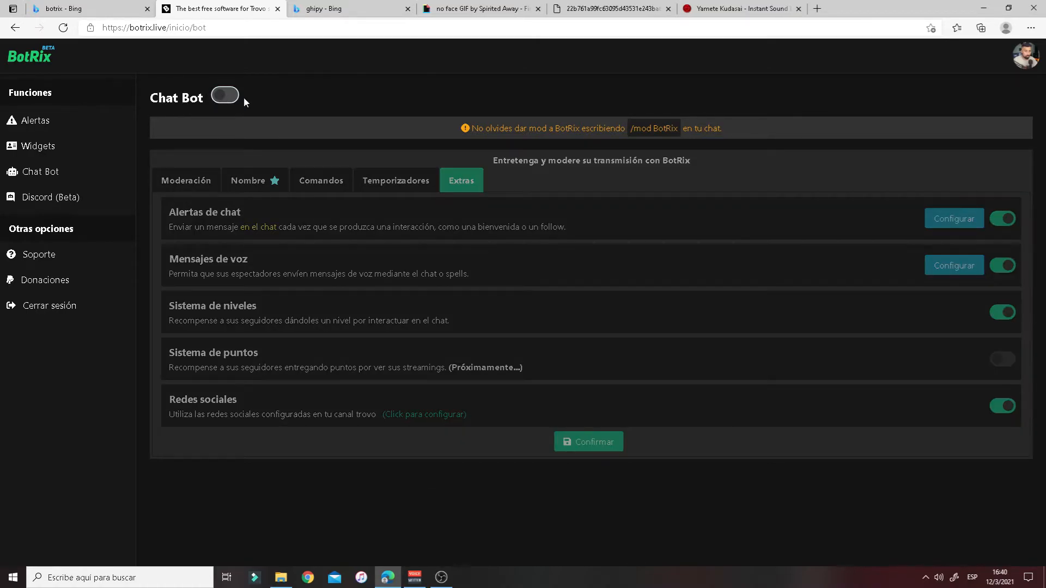
pyautogui.click(231, 97)
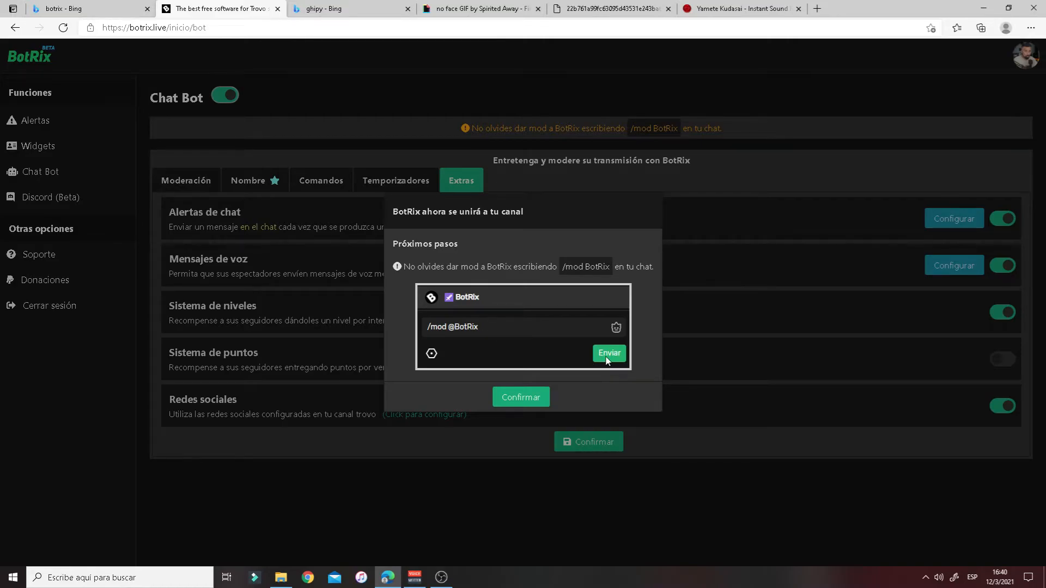
pyautogui.click(544, 400)
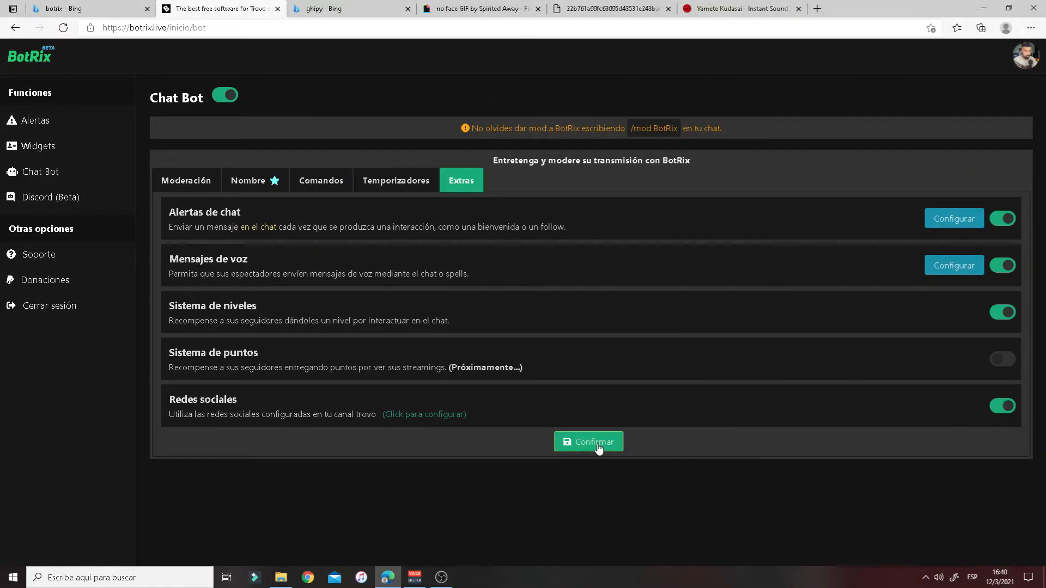
pyautogui.click(598, 447)
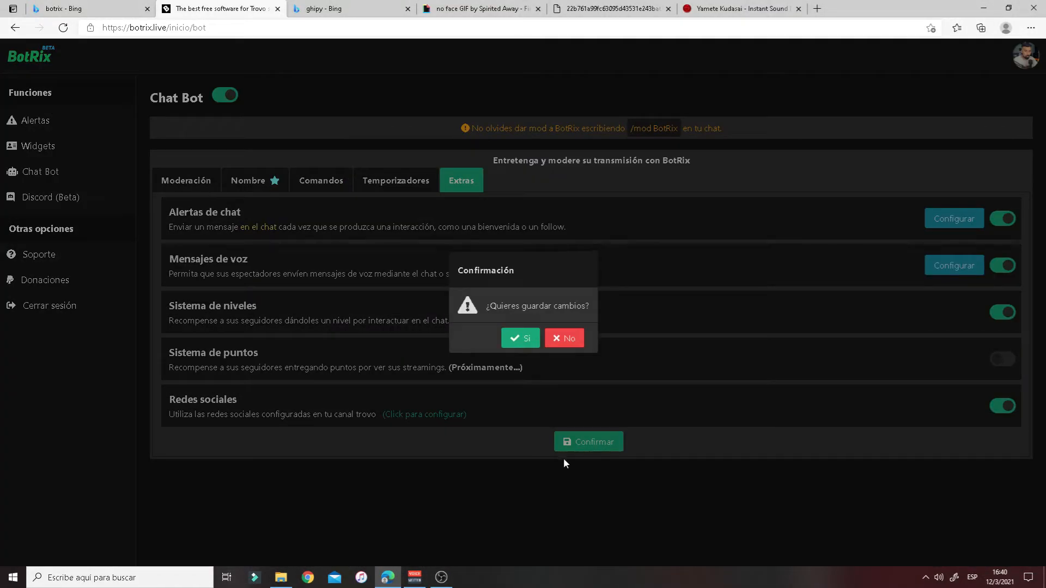
pyautogui.click(516, 339)
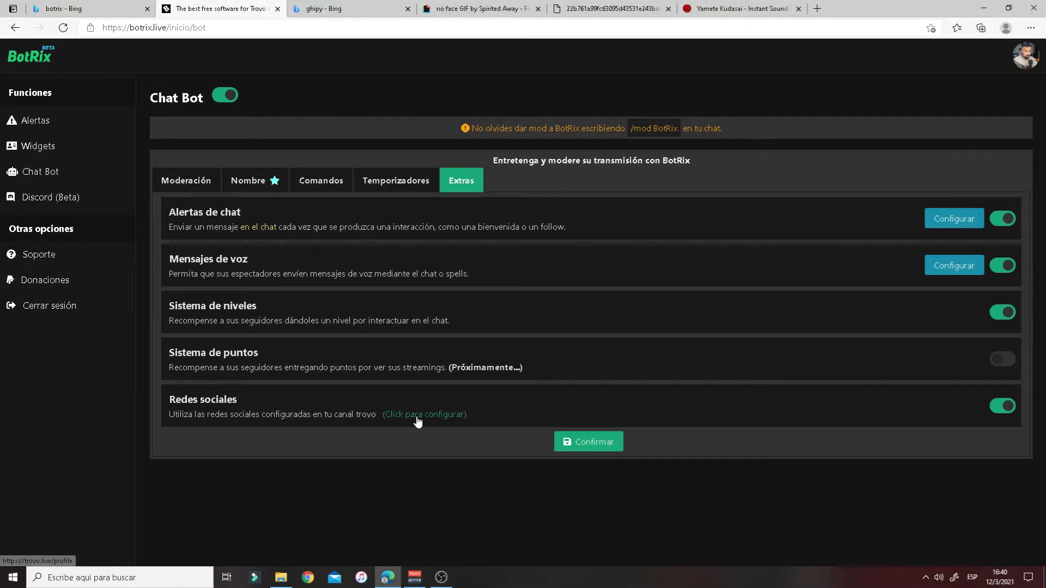
pyautogui.click(425, 415)
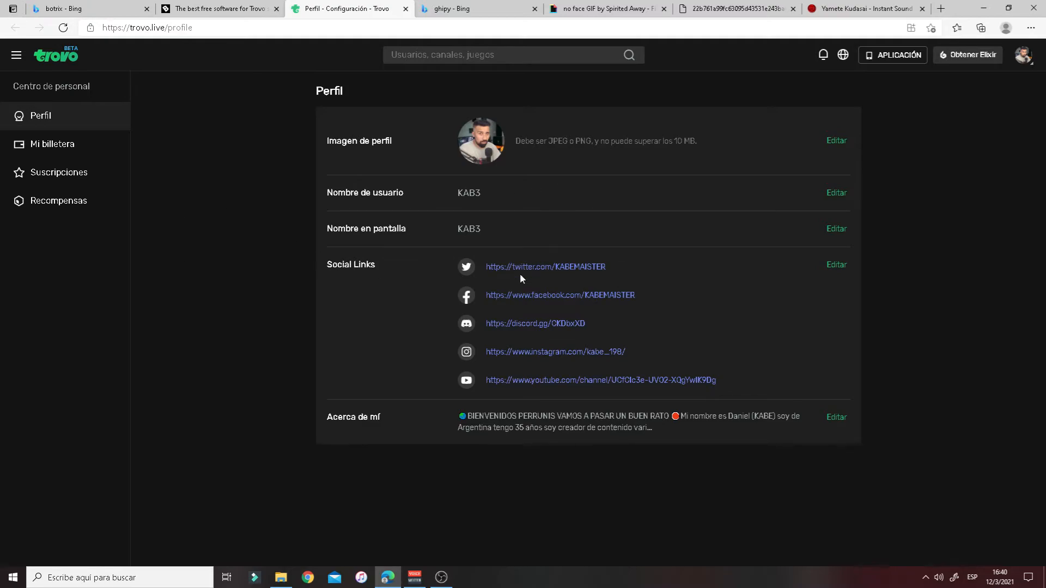
pyautogui.click(254, 10)
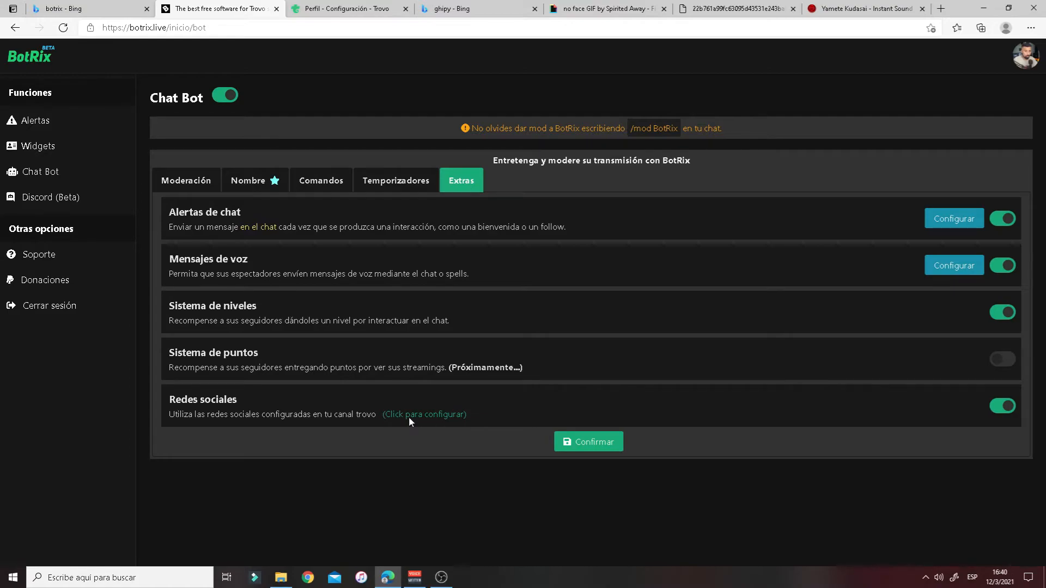
pyautogui.click(408, 415)
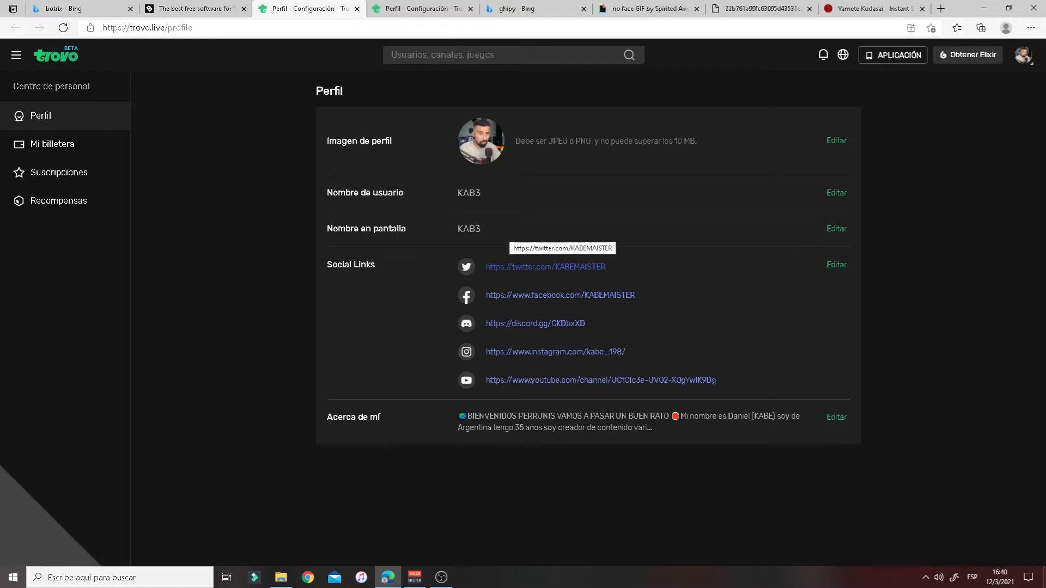
pyautogui.click(412, 10)
pyautogui.click(470, 8)
pyautogui.click(356, 9)
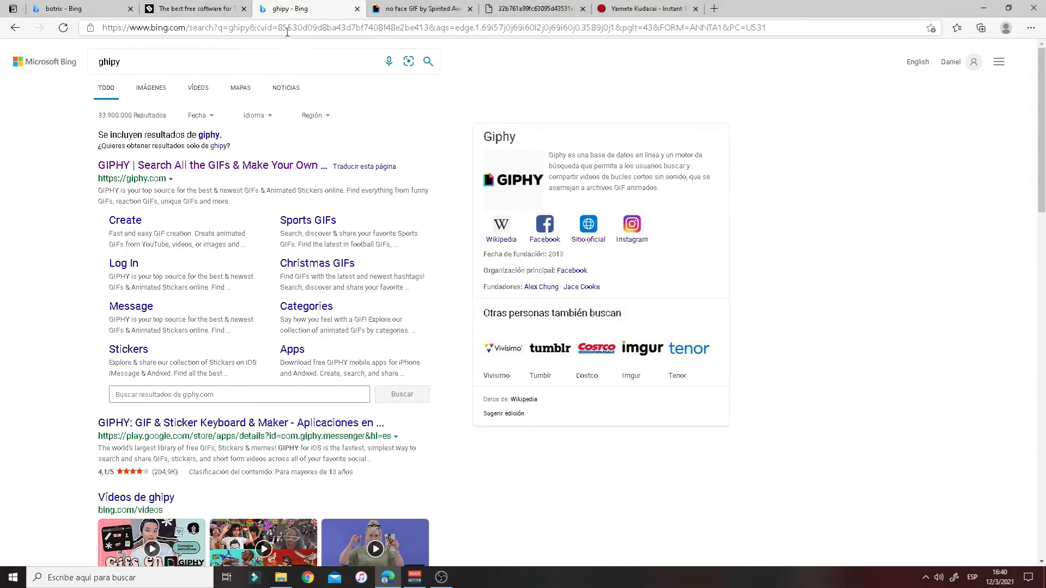
pyautogui.click(201, 12)
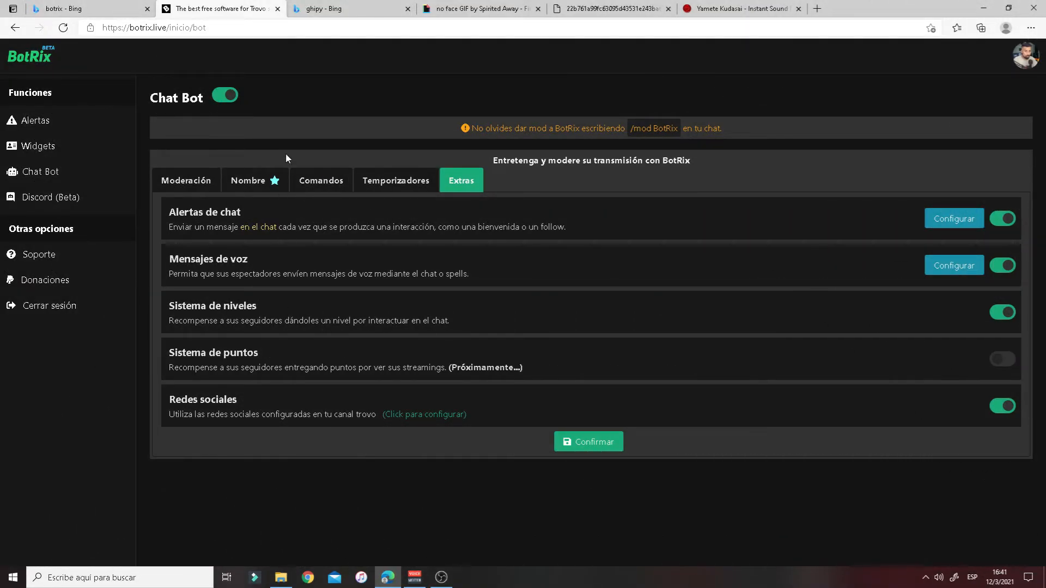
# - Save the BotRix Extras settings and return to the Bing search results
pyautogui.click(591, 448)
pyautogui.click(511, 336)
pyautogui.click(71, 9)
# - Search Bing for 'trovo' and open the Trovo home page
pyautogui.click(154, 54)
pyautogui.write('tro')
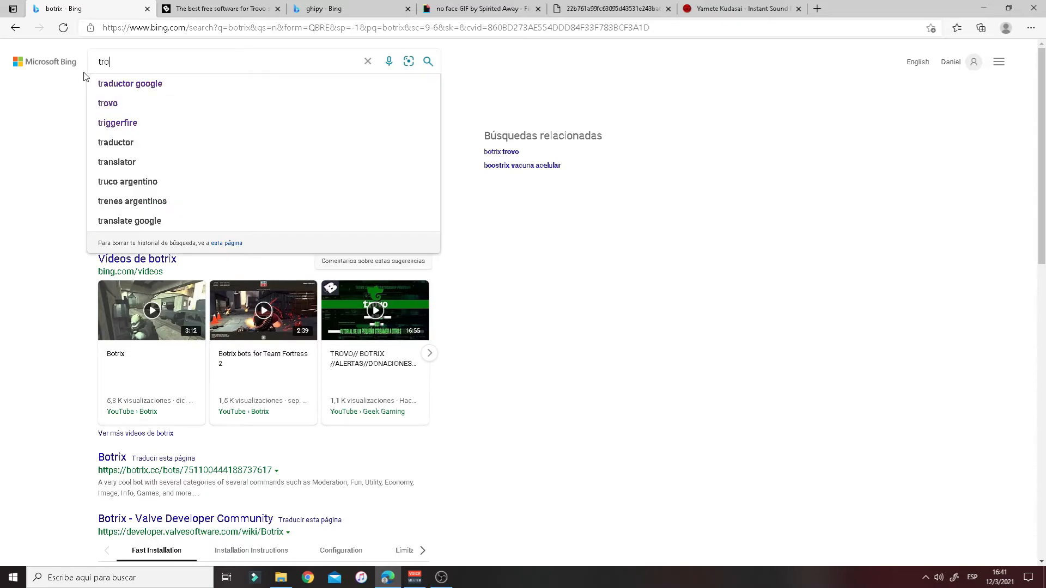
pyautogui.write('vo')
pyautogui.click(109, 83)
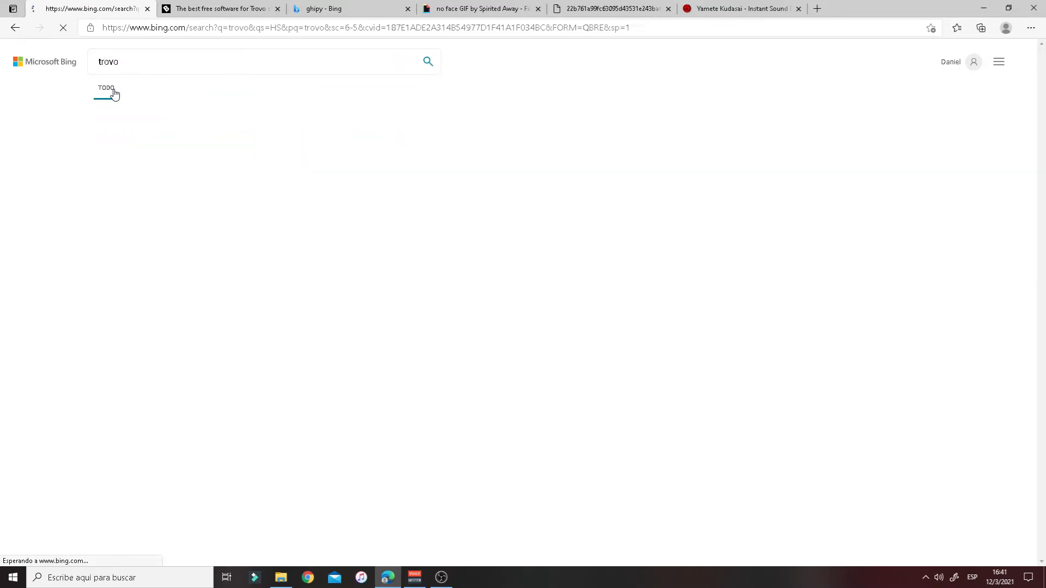
pyautogui.click(115, 139)
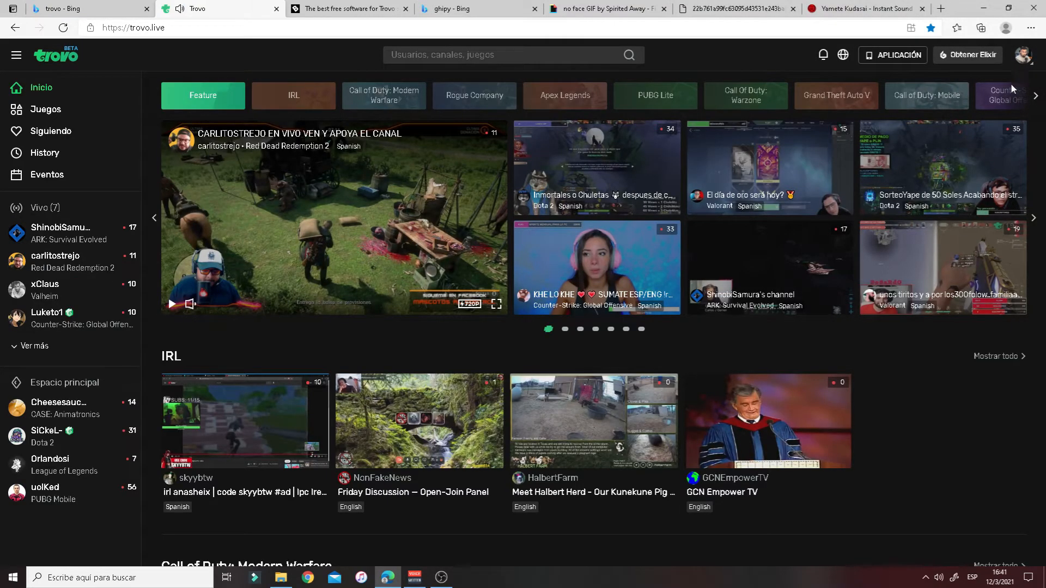
# - Open Trovo's Creator Studio stream settings from the account menu
pyautogui.click(1019, 63)
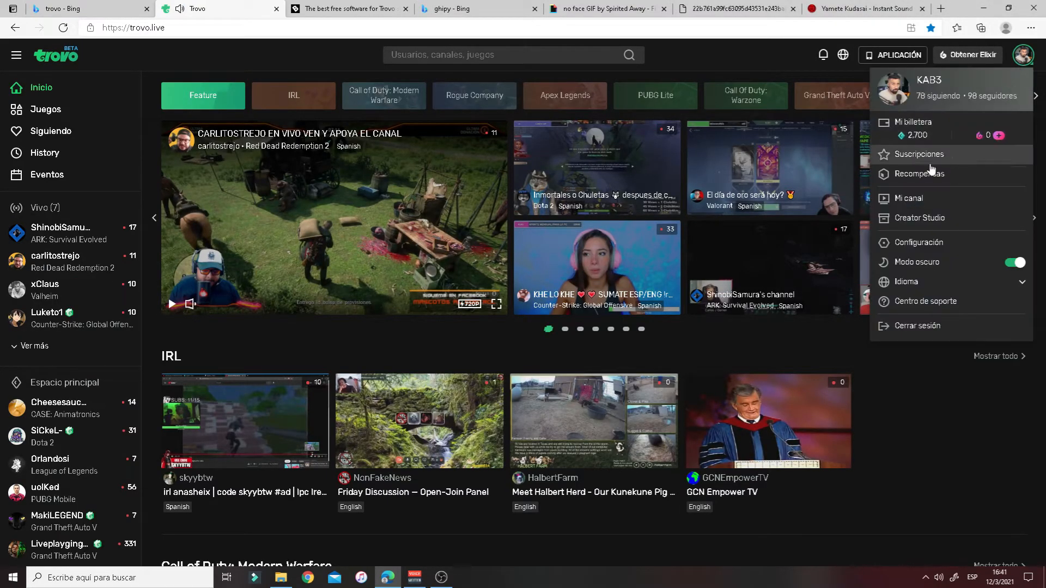
pyautogui.click(917, 216)
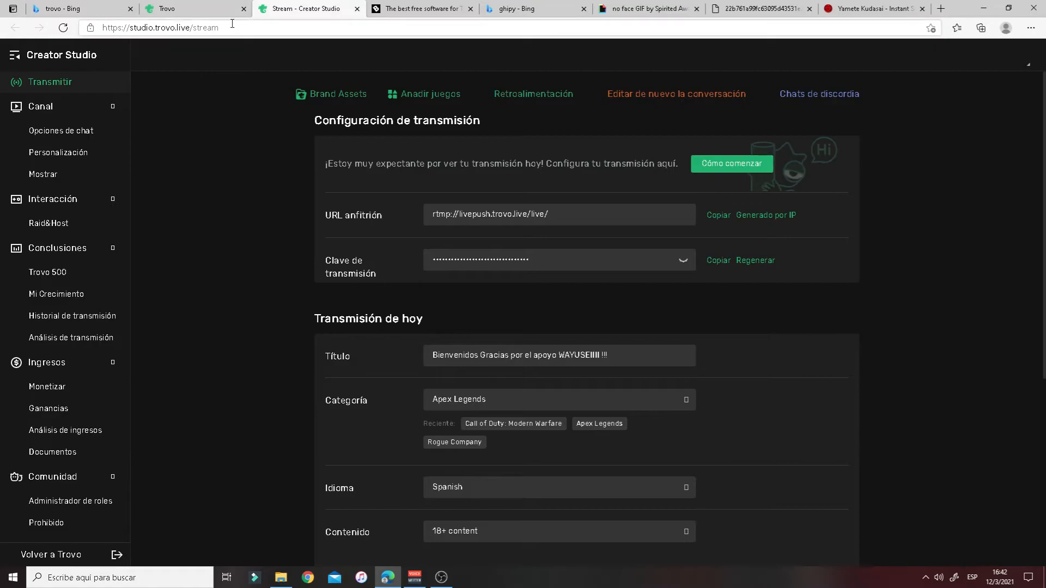
pyautogui.click(196, 9)
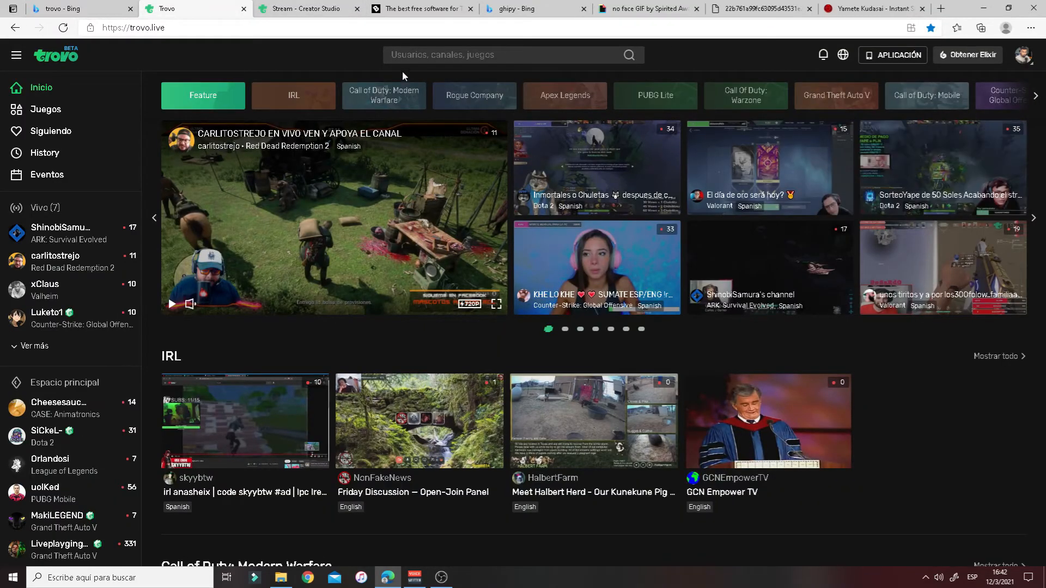
pyautogui.moveTo(167, 28)
pyautogui.mouseDown()
pyautogui.moveTo(123, 30)
pyautogui.moveTo(169, 29)
pyautogui.mouseUp()
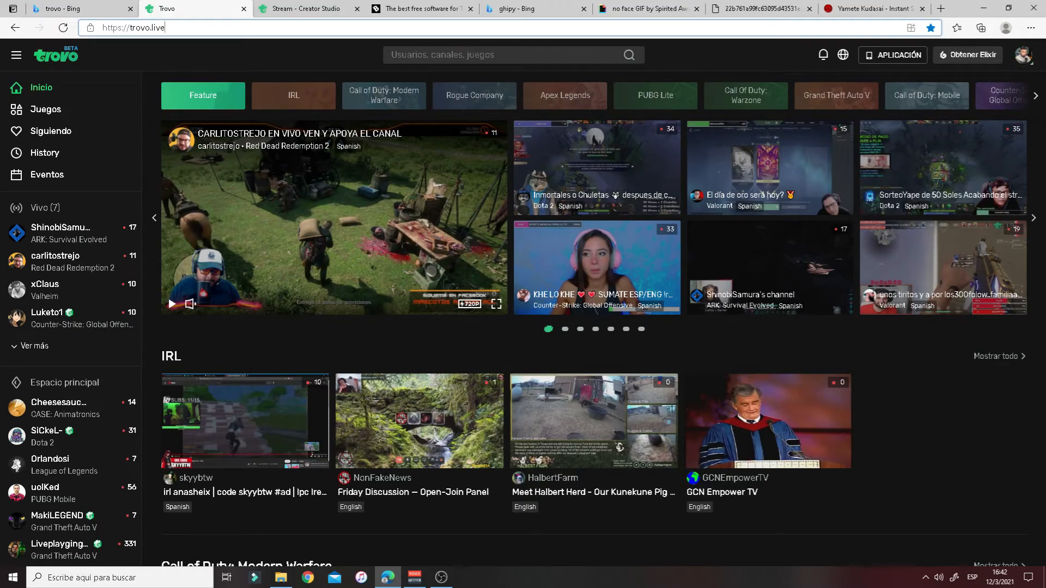
pyautogui.click(299, 8)
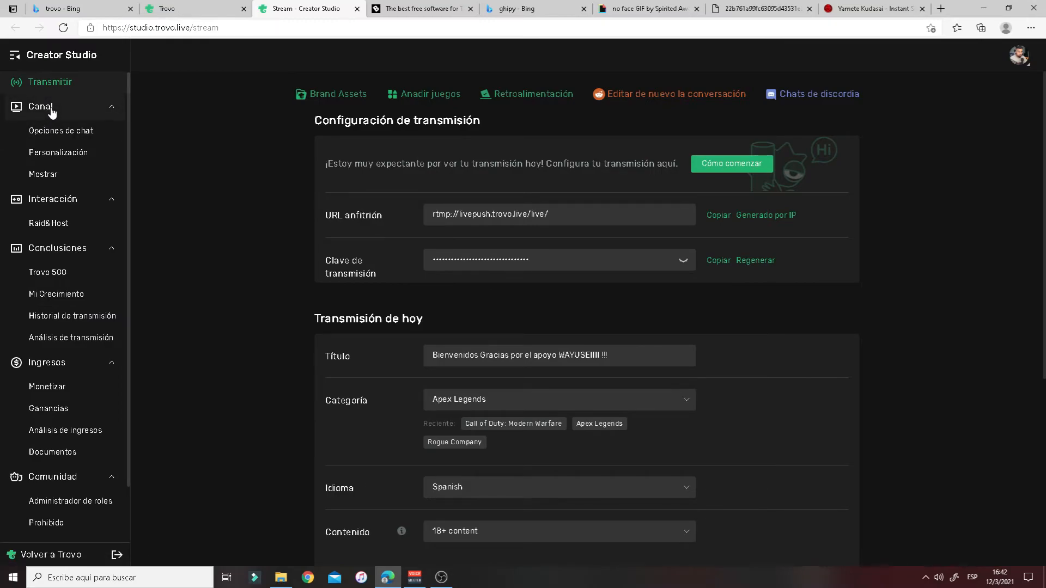
# - Select the rtmp://livepush.trovo.live/live/ host URL in the Transmitir settings
pyautogui.click(52, 111)
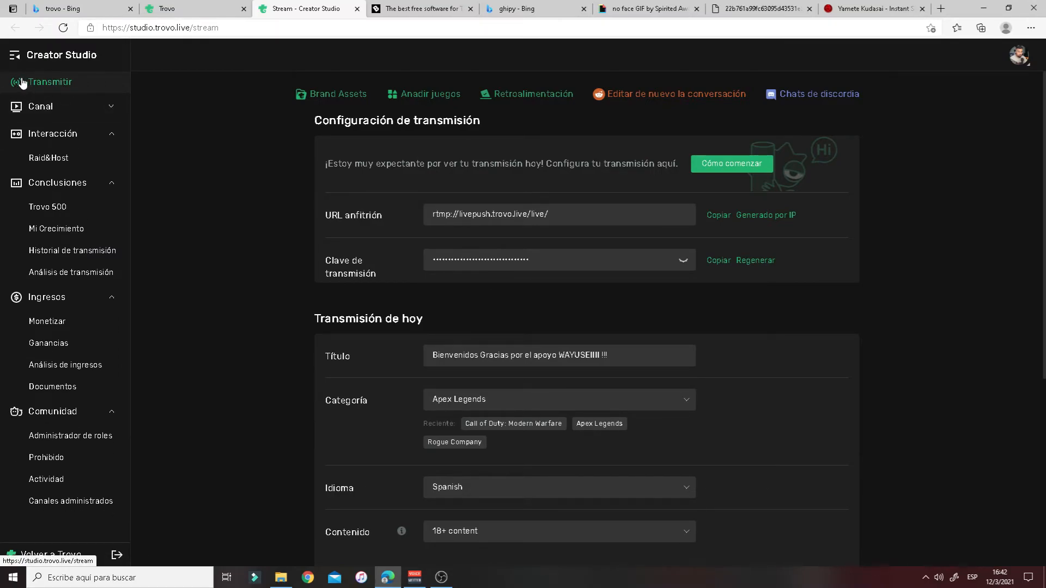
pyautogui.click(552, 219)
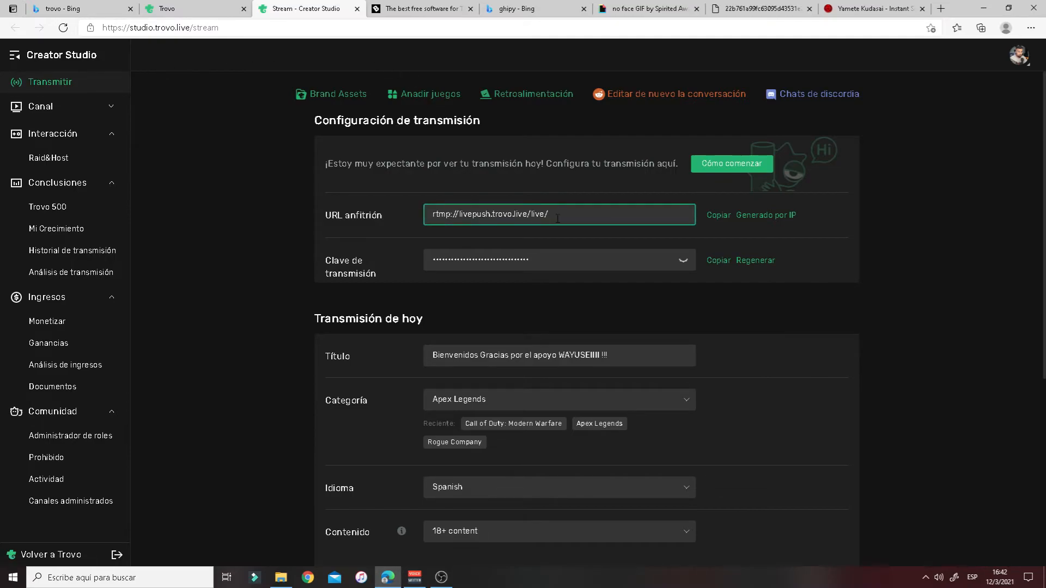
pyautogui.moveTo(433, 215)
pyautogui.mouseDown()
pyautogui.moveTo(526, 215)
pyautogui.moveTo(428, 215)
pyautogui.mouseUp()
pyautogui.press('cmd+c')
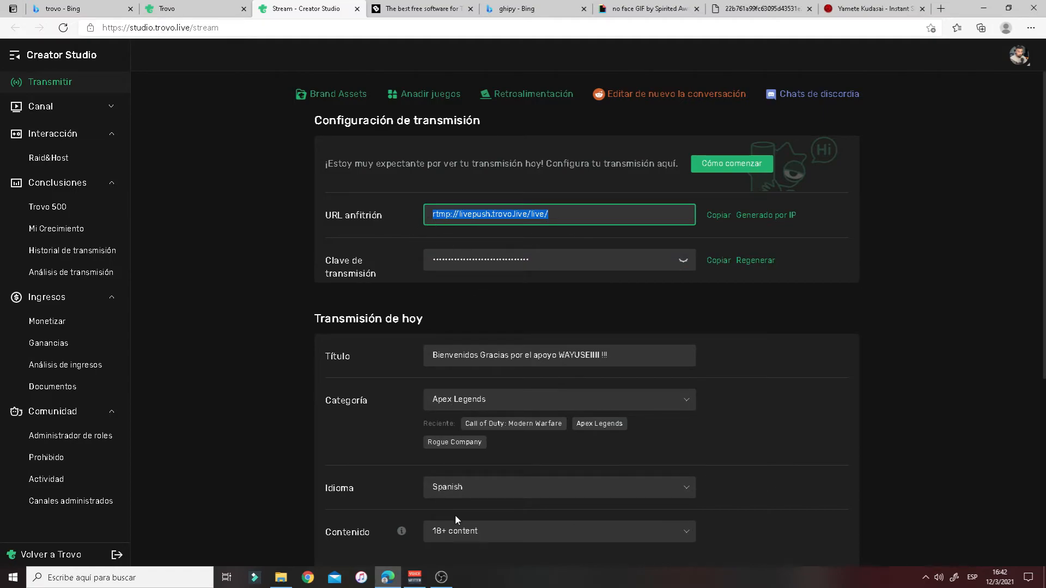
pyautogui.hotkey('alt', 'Tab')
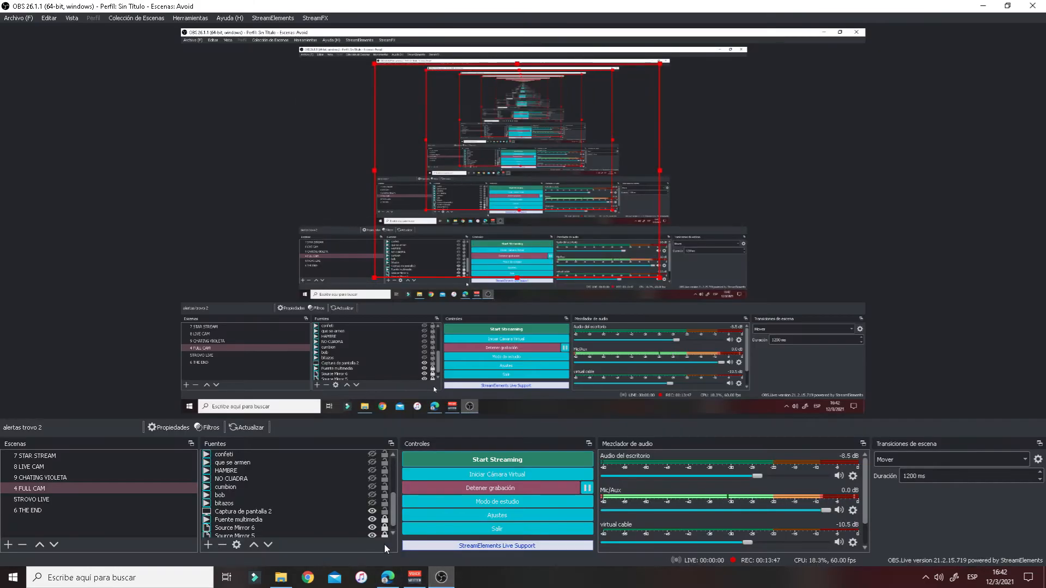
# - Open OBS's Emisión settings and keep the service on Personalizado
pyautogui.click(468, 520)
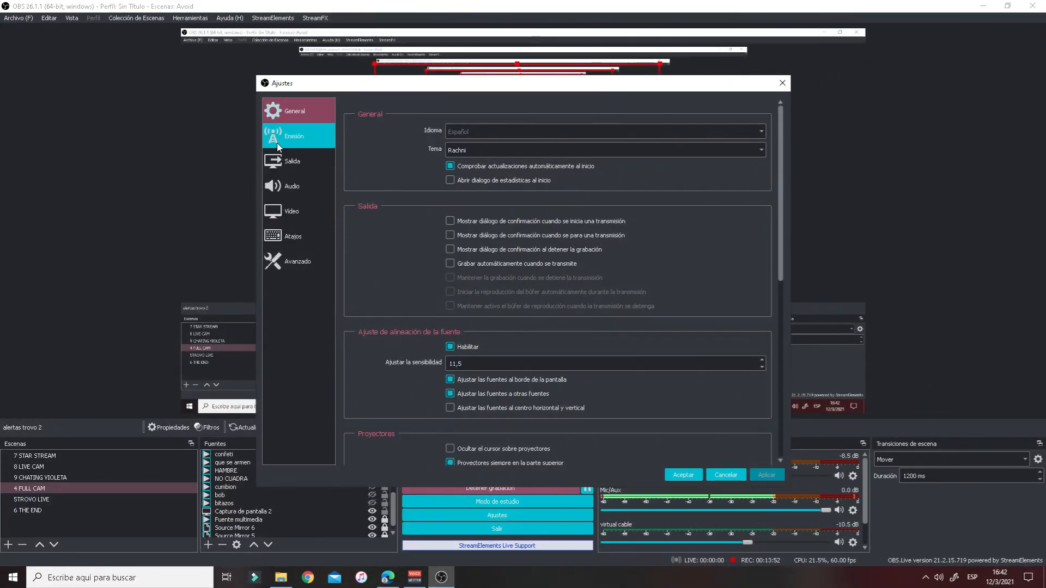
pyautogui.click(278, 145)
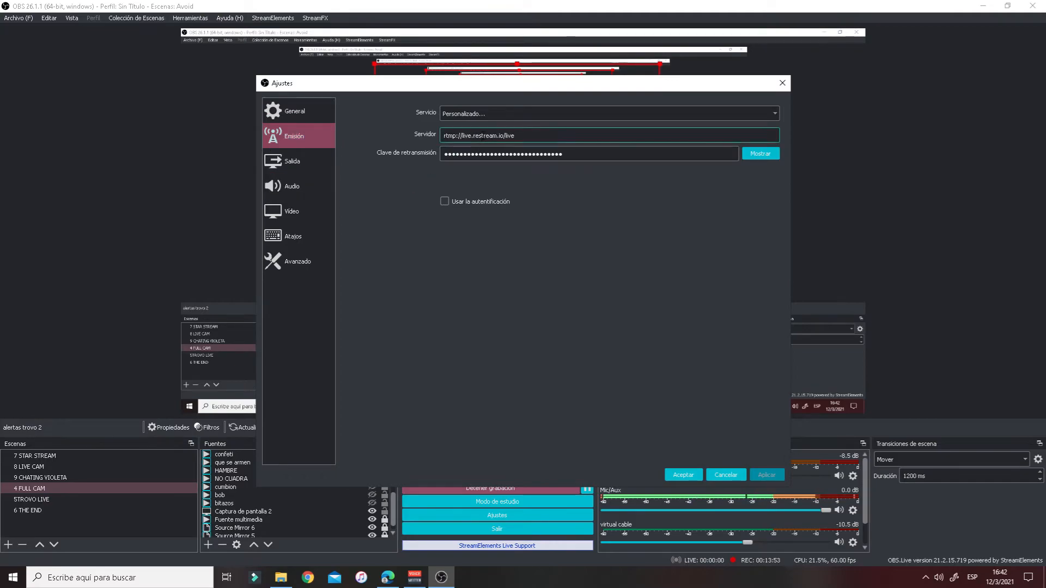
pyautogui.click(498, 111)
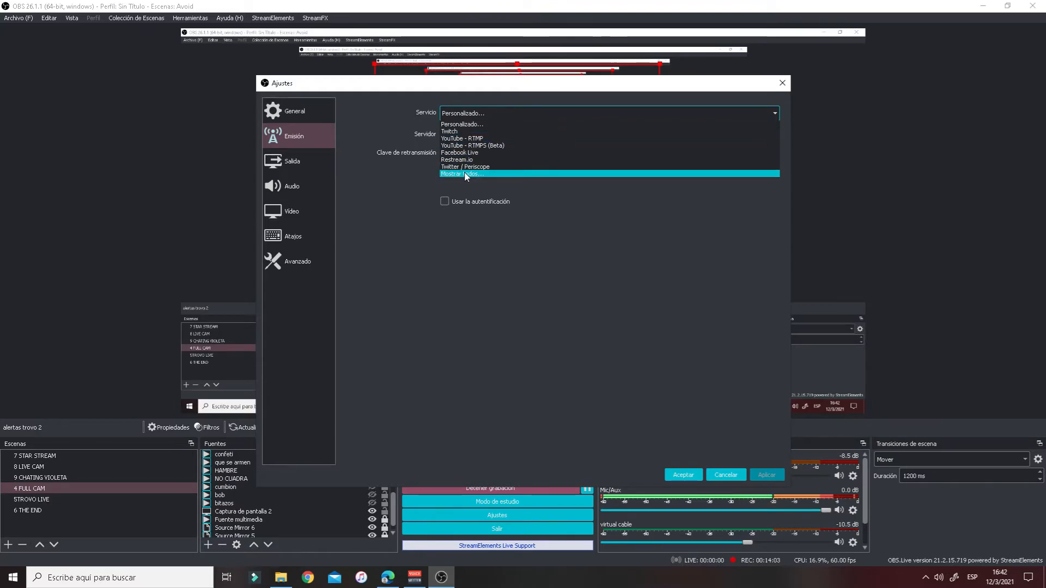
pyautogui.click(472, 124)
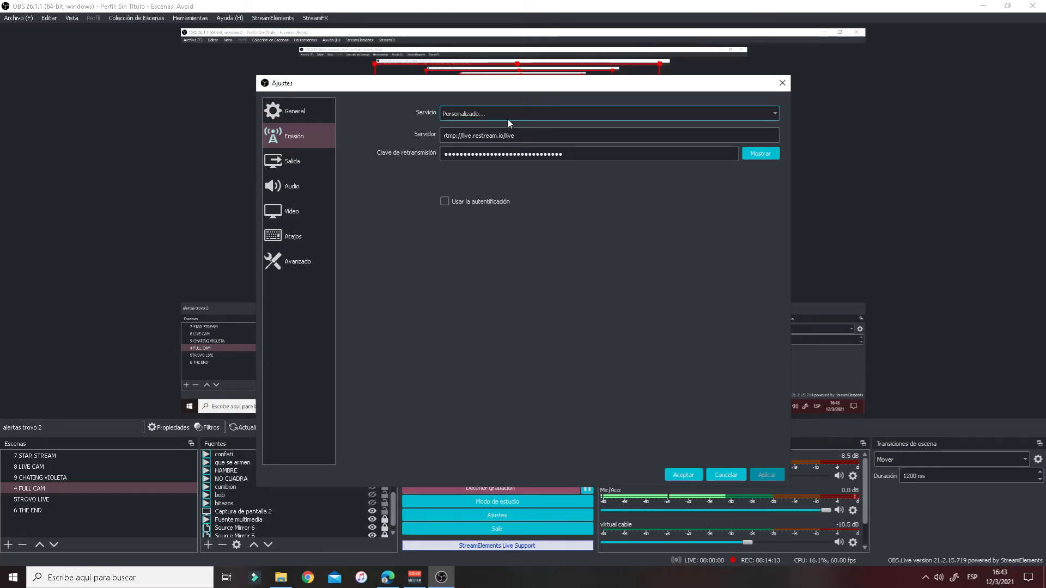
# - Show all streaming services and pick Trovo from the list
pyautogui.click(508, 118)
pyautogui.click(470, 173)
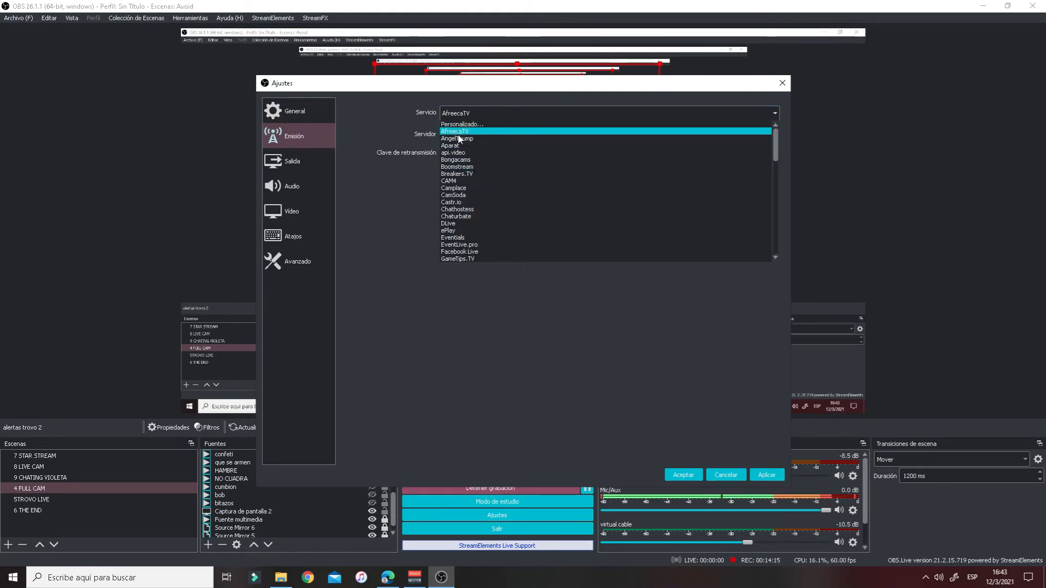
pyautogui.scroll(-15, 466, 218)
pyautogui.scroll(-4, 467, 222)
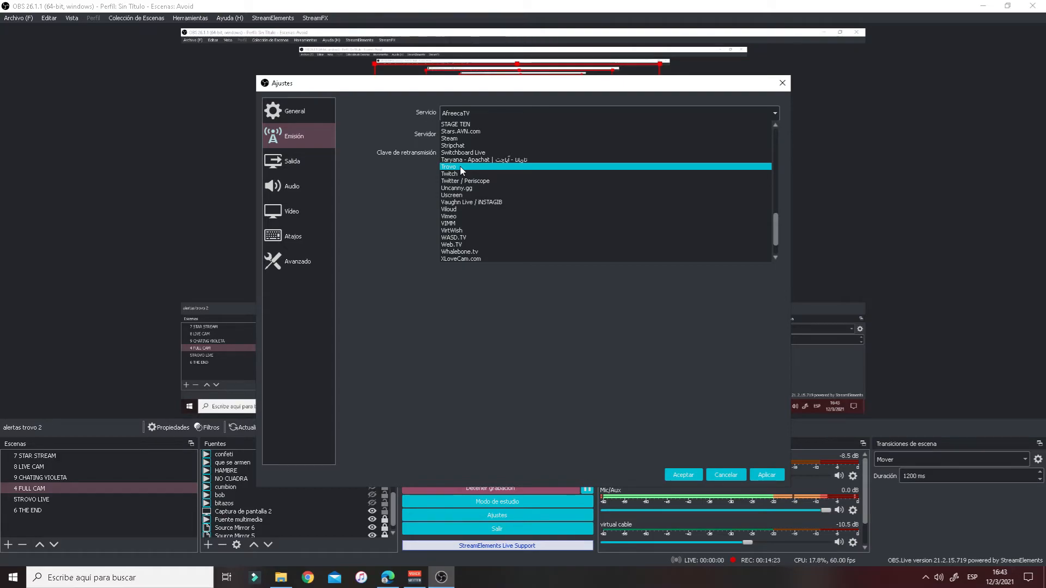
pyautogui.click(451, 166)
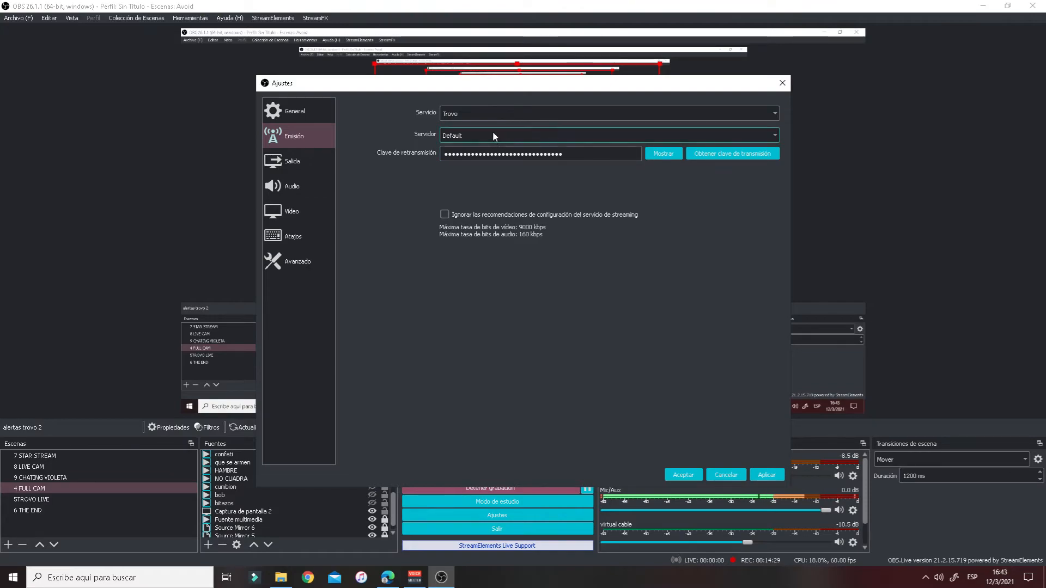
# - Switch the service back to Personalizado and paste the copied address into Servidor
pyautogui.click(476, 113)
pyautogui.scroll(3, 491, 180)
pyautogui.scroll(5, 491, 181)
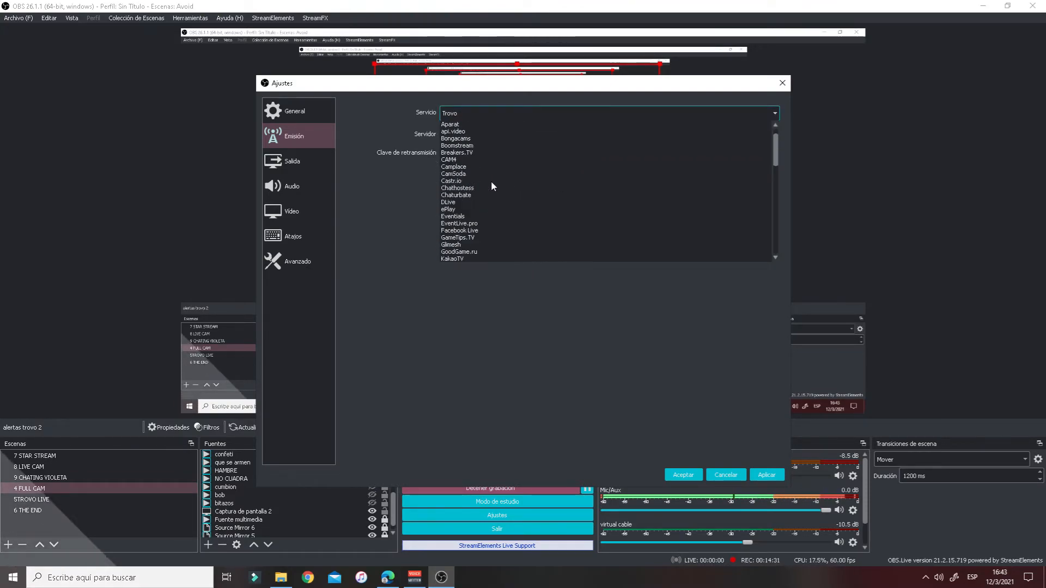
pyautogui.click(521, 120)
pyautogui.click(533, 138)
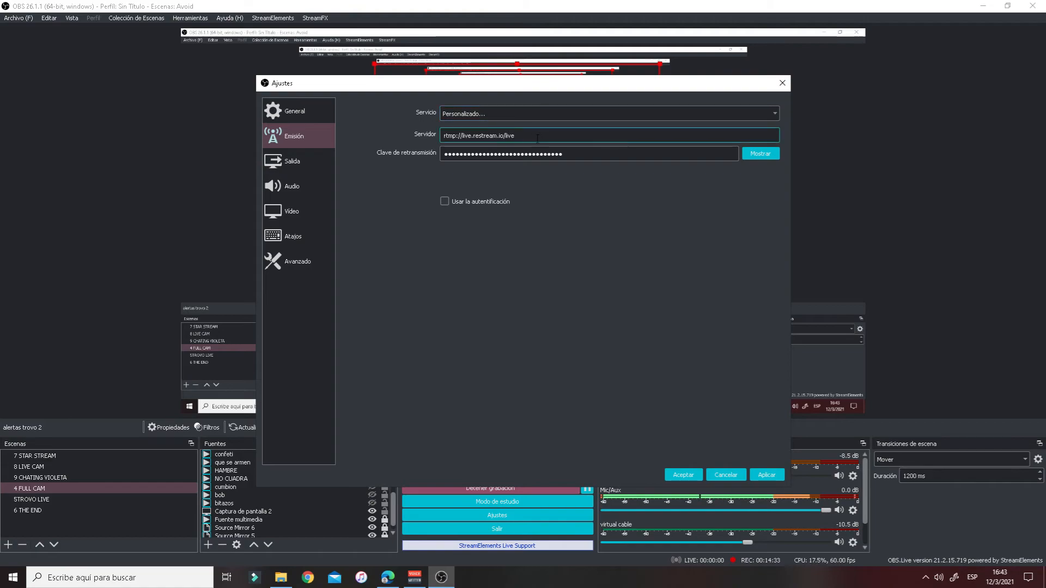
pyautogui.rightClick(459, 135)
pyautogui.click(487, 191)
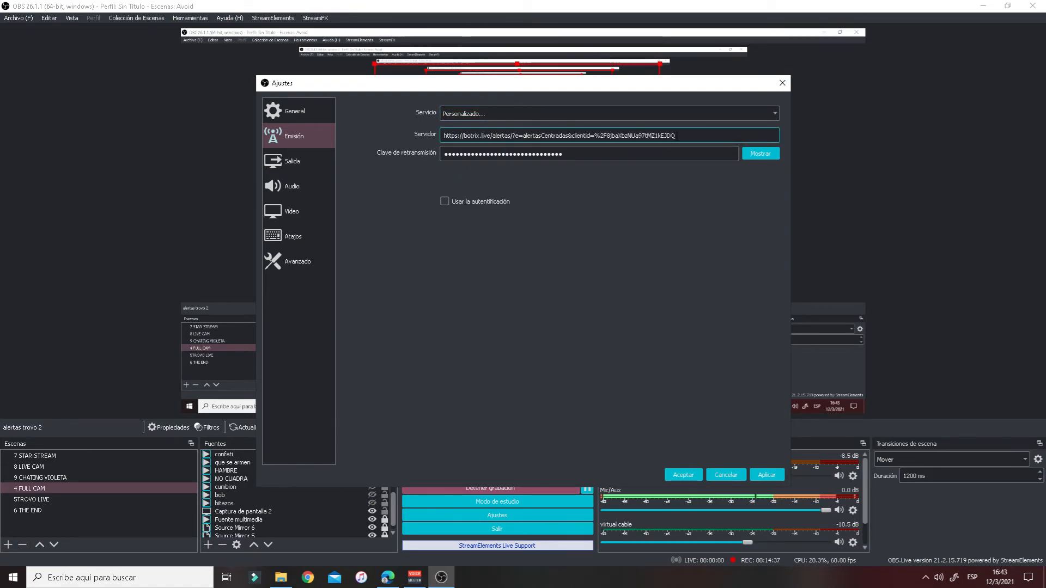
pyautogui.click(387, 577)
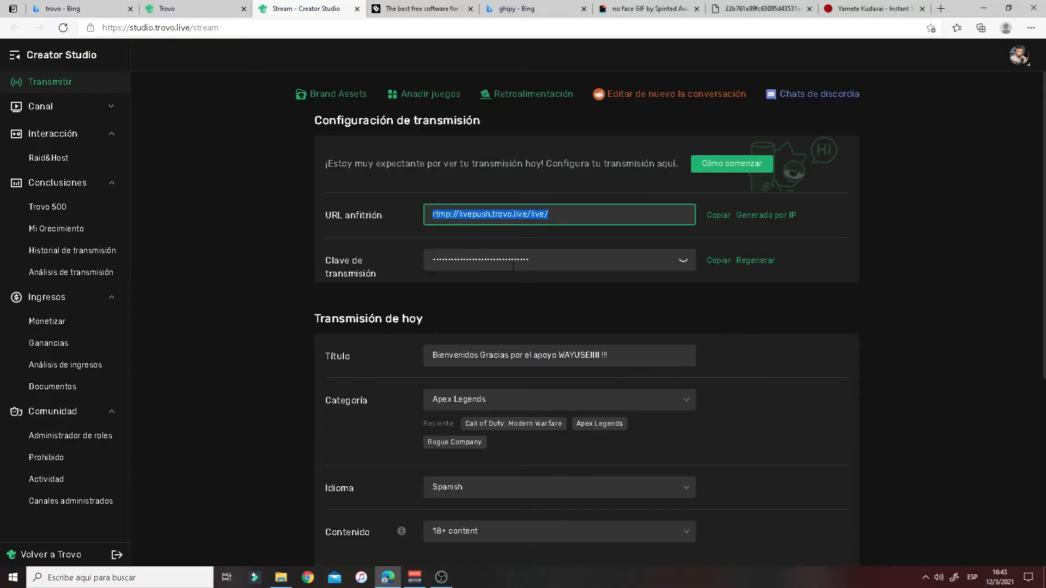
# - Replace the OBS Servidor value with Trovo's rtmp://livepush.trovo.live/live/ host URL
pyautogui.click(717, 216)
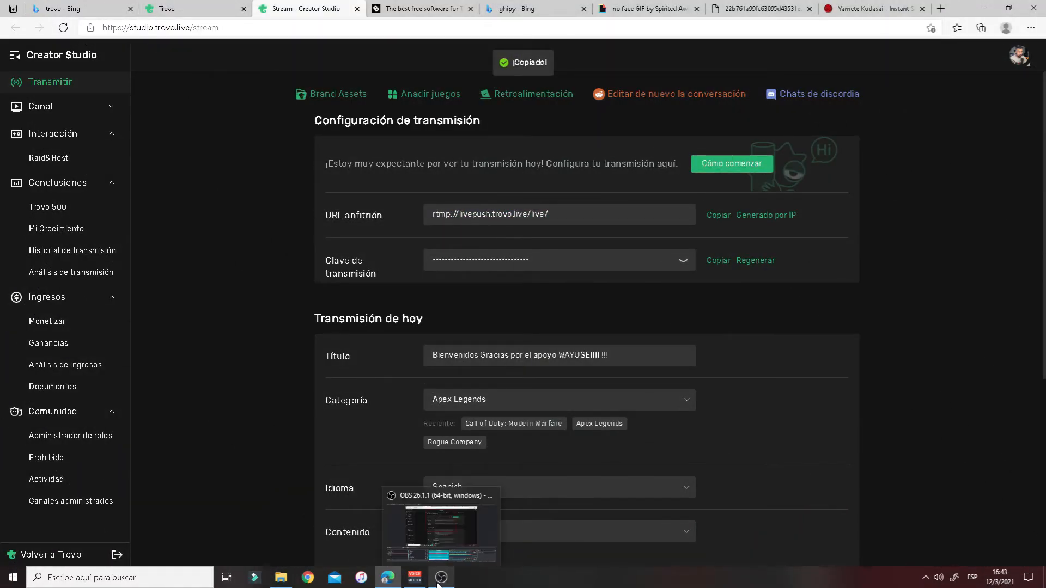
pyautogui.click(441, 577)
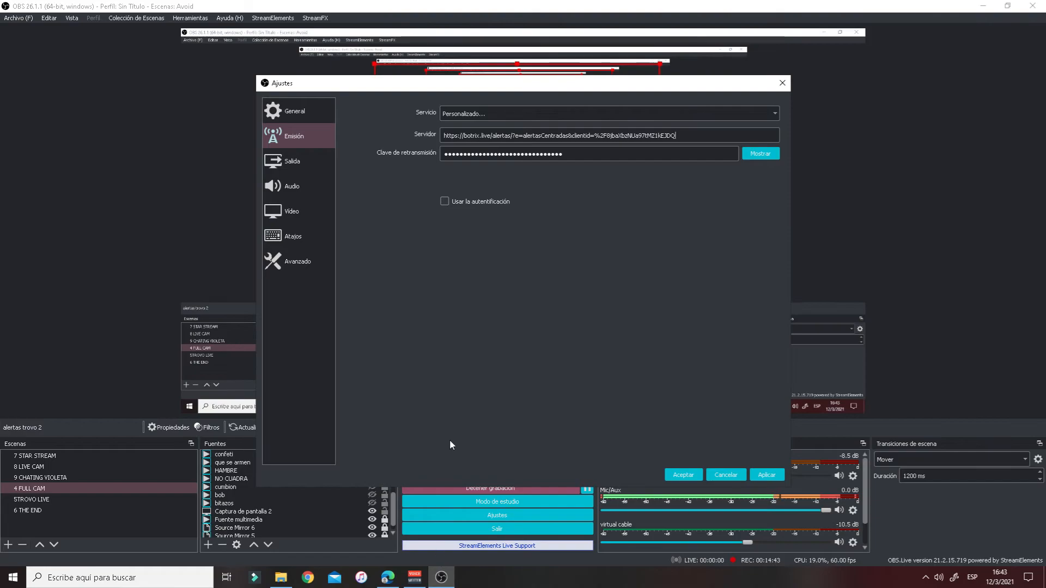
pyautogui.moveTo(676, 136); pyautogui.dragTo(446, 135)
pyautogui.rightClick(453, 136)
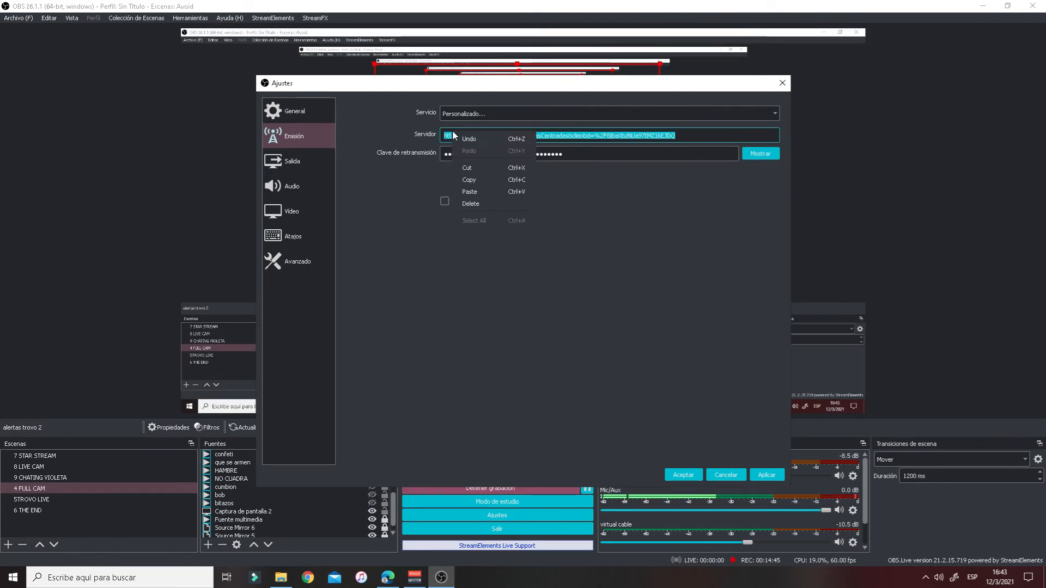
pyautogui.click(468, 191)
pyautogui.moveTo(547, 137); pyautogui.dragTo(468, 136)
# - Paste the Trovo stream key into Clave de retransmisión, then apply and save with Aceptar
pyautogui.click(388, 577)
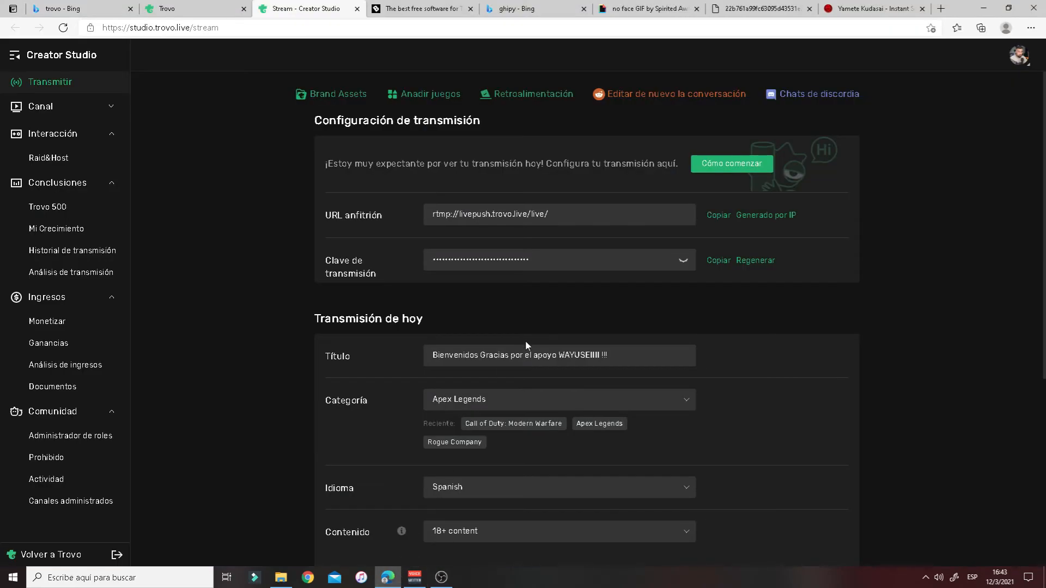
pyautogui.click(715, 265)
pyautogui.click(441, 577)
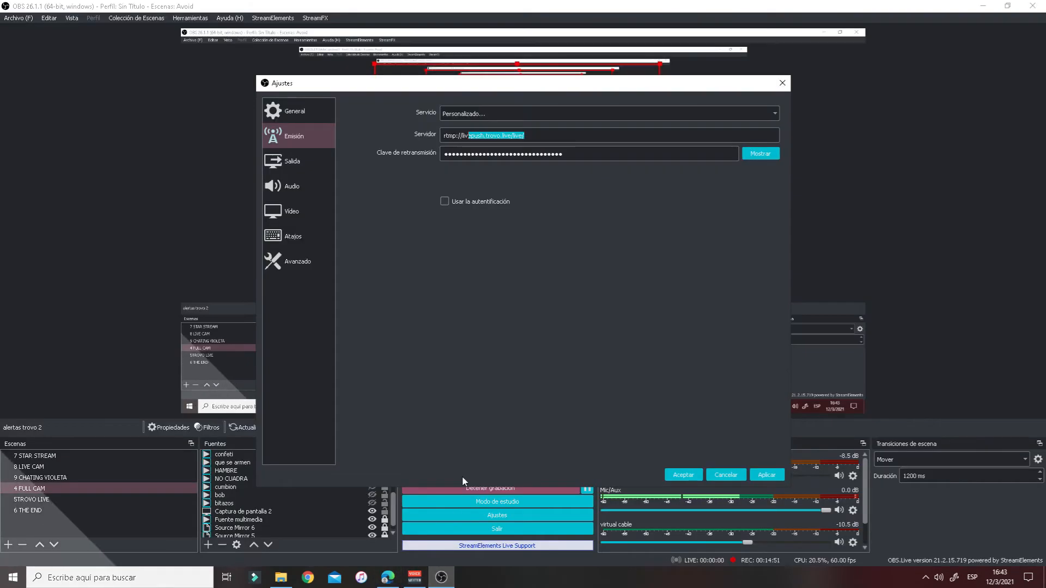
pyautogui.moveTo(569, 158); pyautogui.dragTo(478, 154)
pyautogui.rightClick(448, 153)
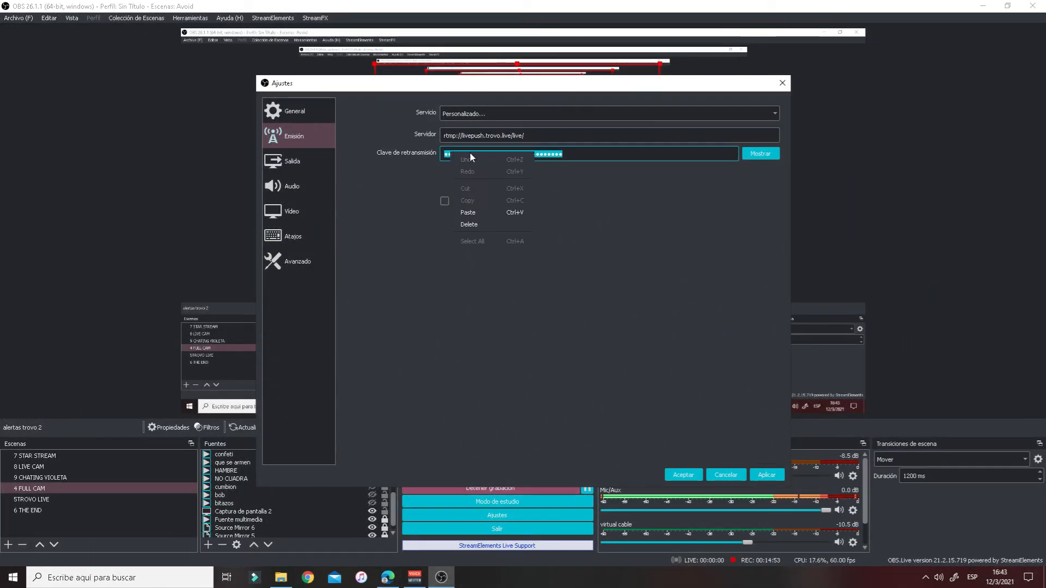
pyautogui.click(521, 212)
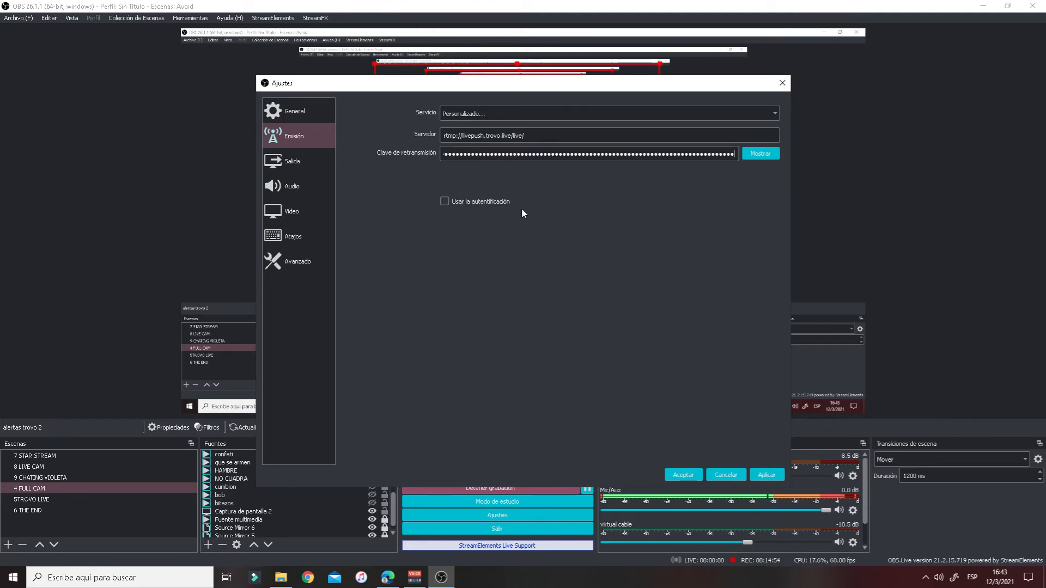
pyautogui.click(766, 474)
pyautogui.click(688, 476)
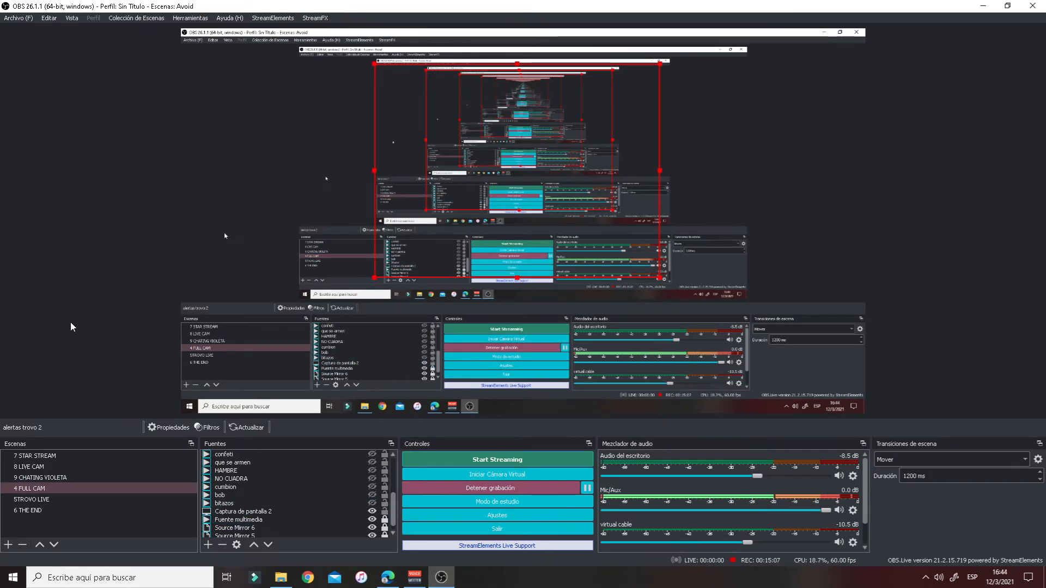
# - Go to your own Trovo channel page via Mi canal and open the chat settings menu
pyautogui.click(388, 578)
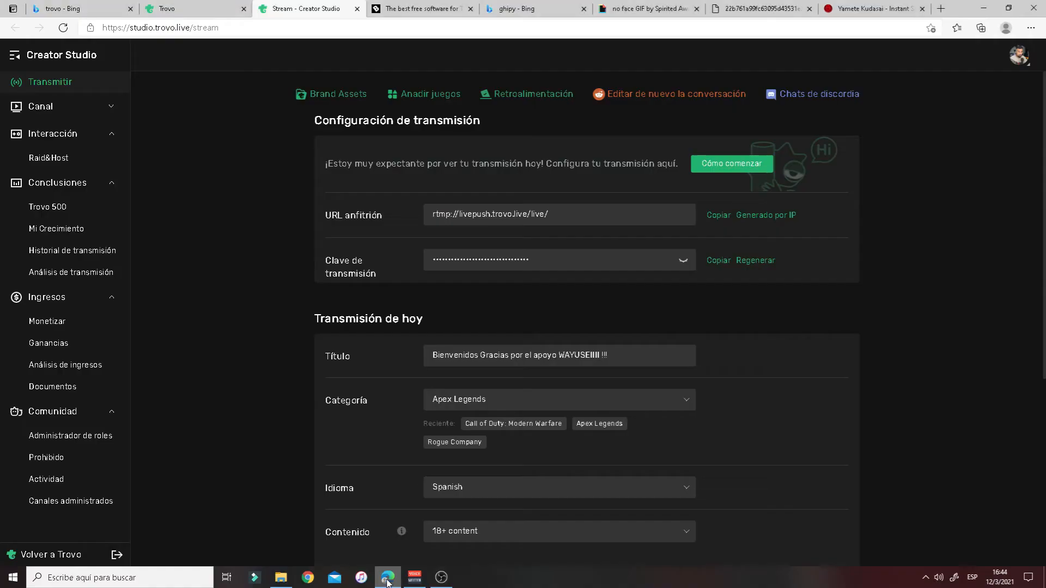
pyautogui.click(190, 9)
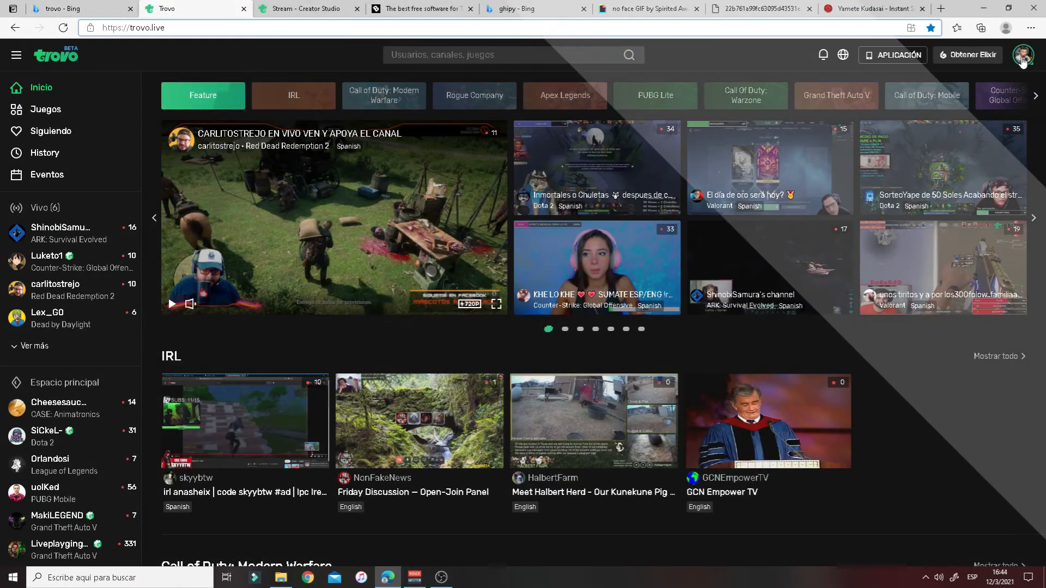
pyautogui.click(1023, 57)
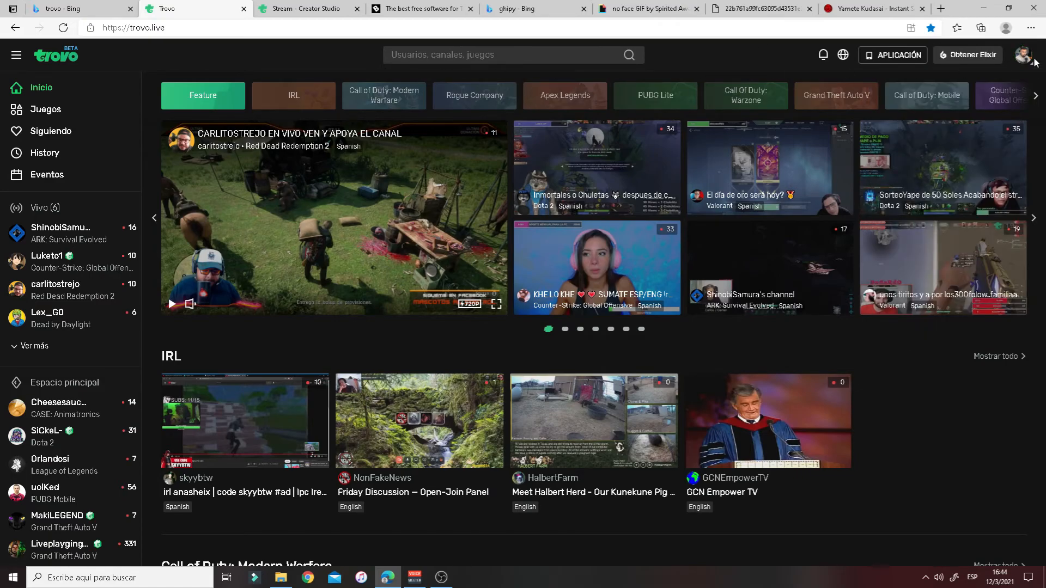
pyautogui.moveTo(1027, 61)
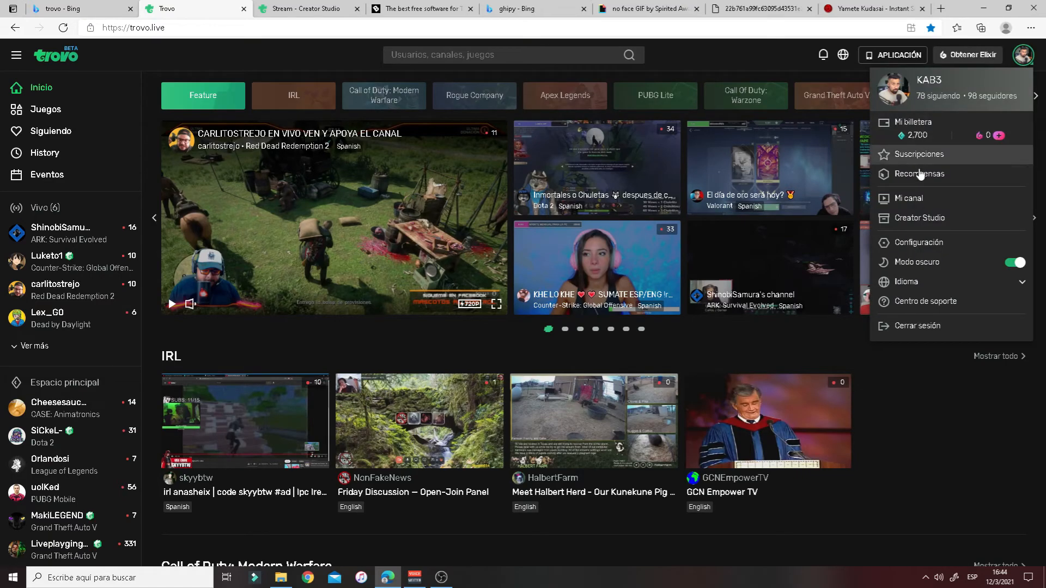
pyautogui.click(922, 200)
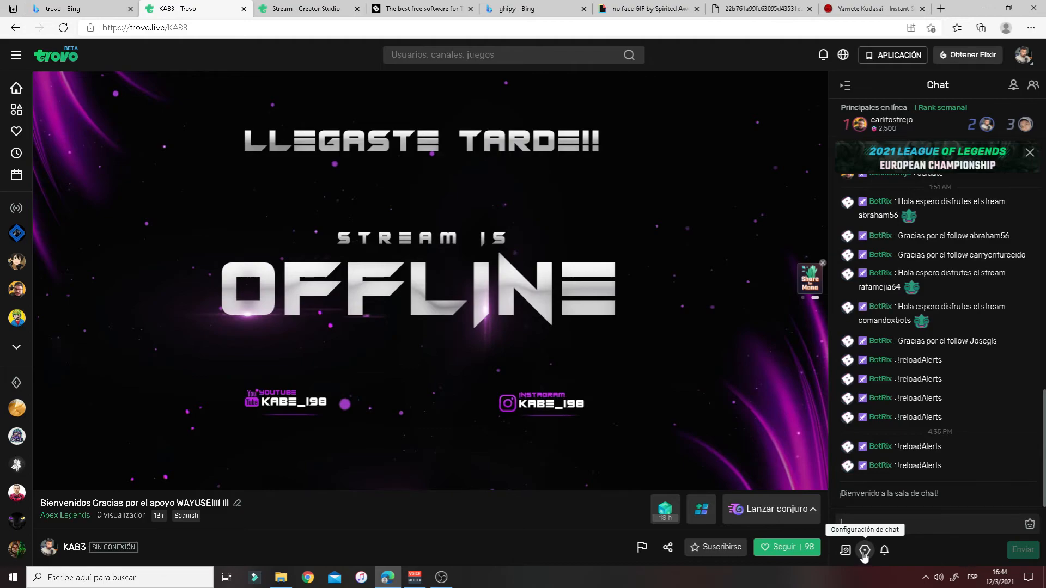
pyautogui.click(865, 551)
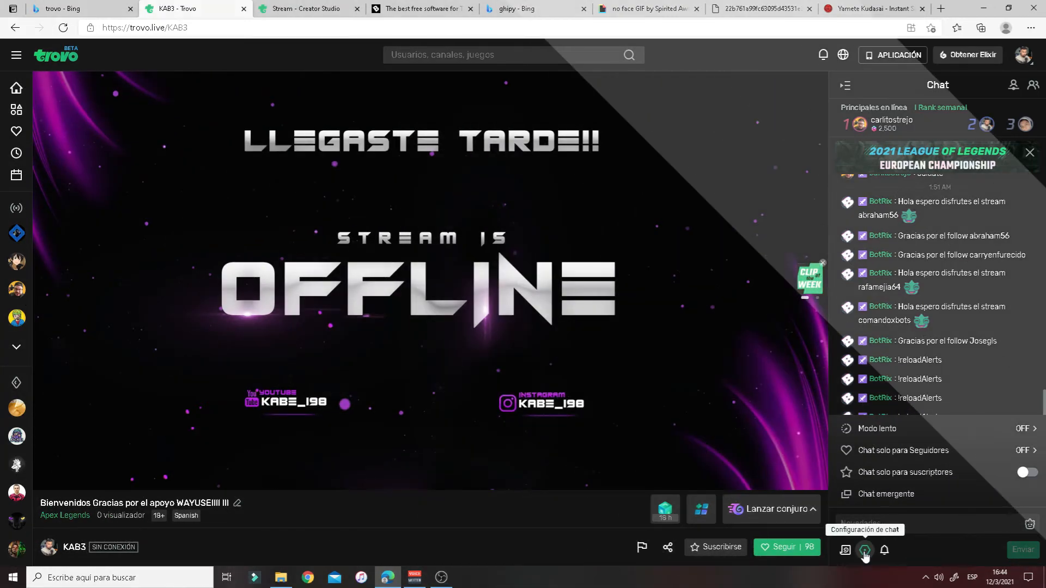
pyautogui.click(865, 551)
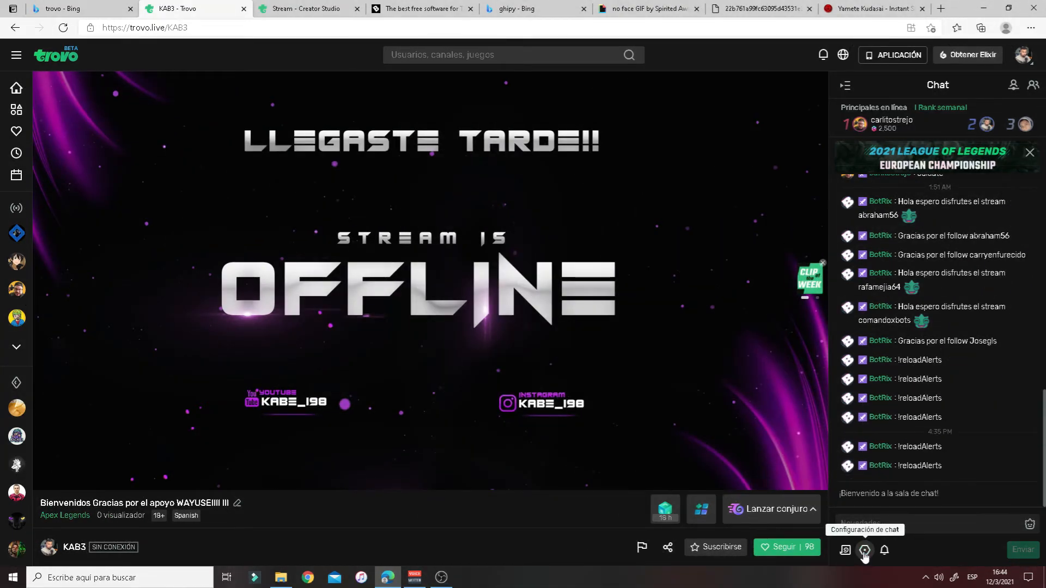
pyautogui.click(865, 549)
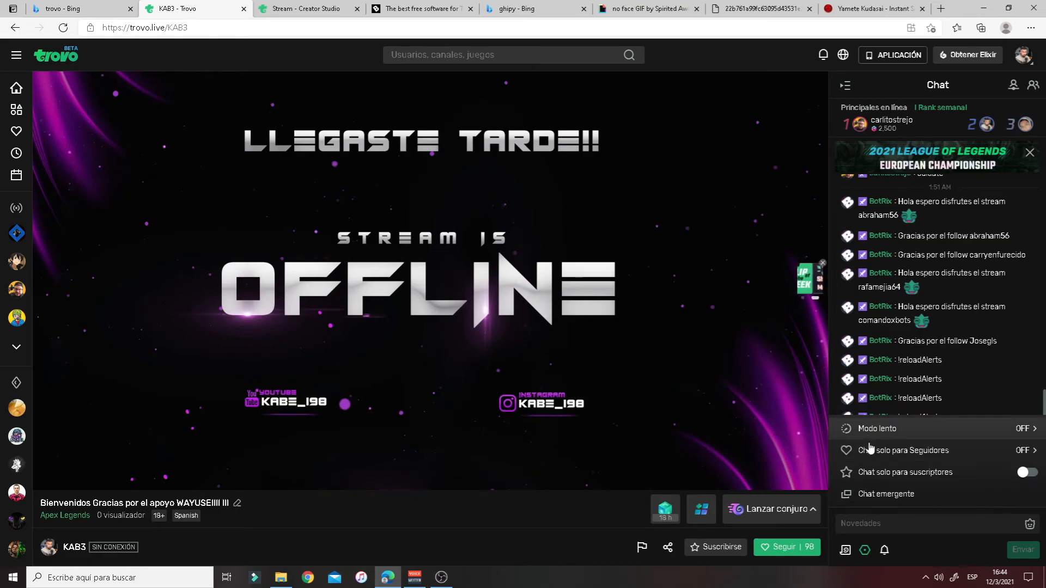
# - Pop out the Trovo chat and copy its trovo.live/chat window address
pyautogui.click(877, 494)
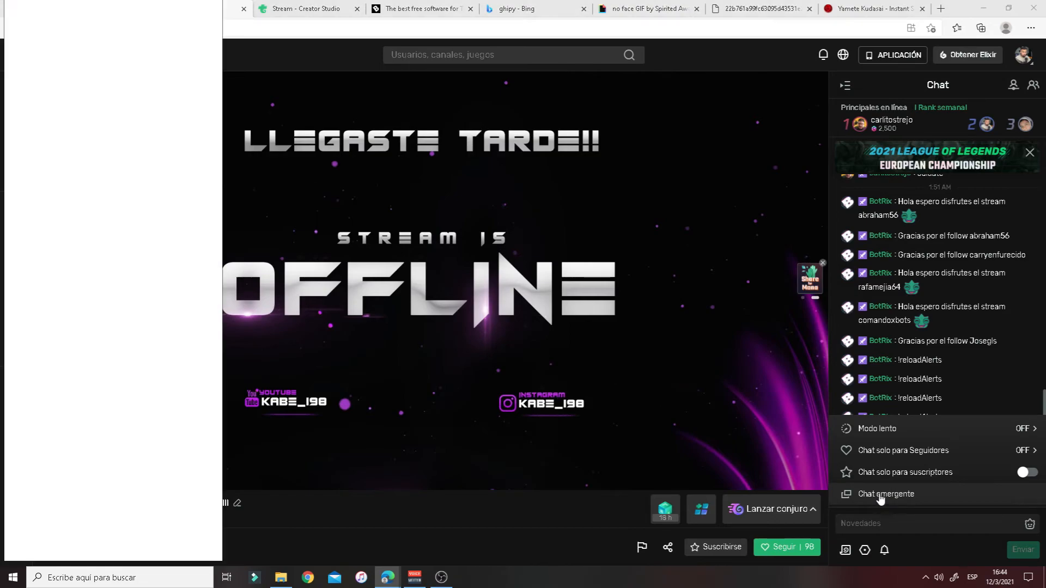
pyautogui.moveTo(108, 12); pyautogui.dragTo(385, 43)
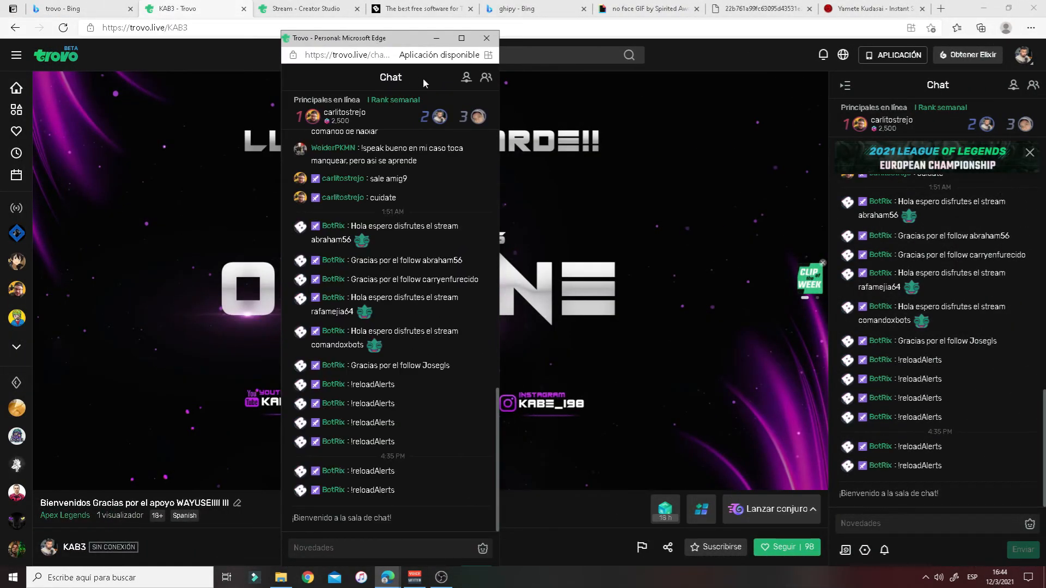
pyautogui.moveTo(313, 53); pyautogui.dragTo(434, 55)
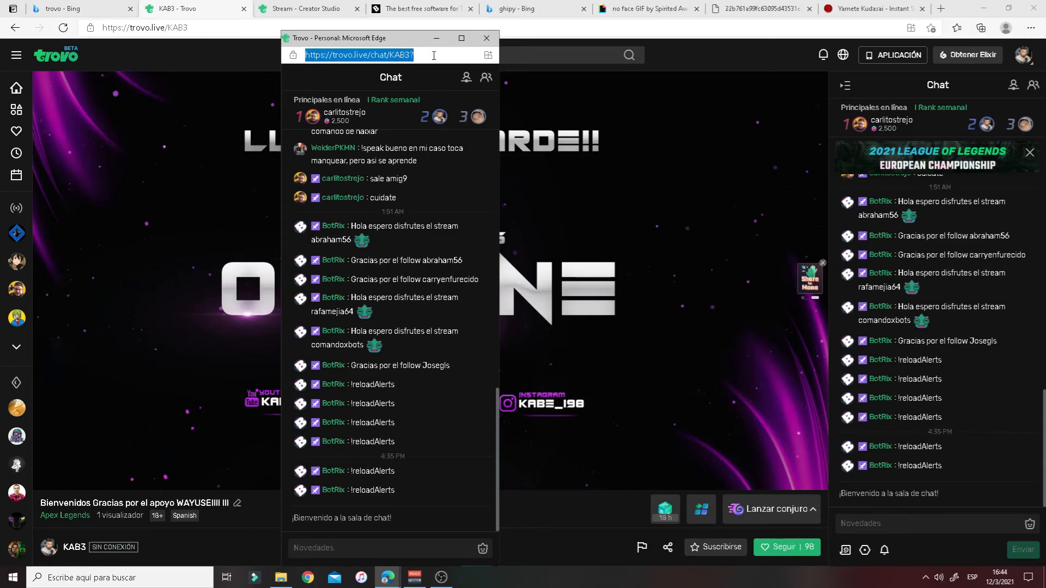
pyautogui.rightClick(392, 59)
pyautogui.click(443, 123)
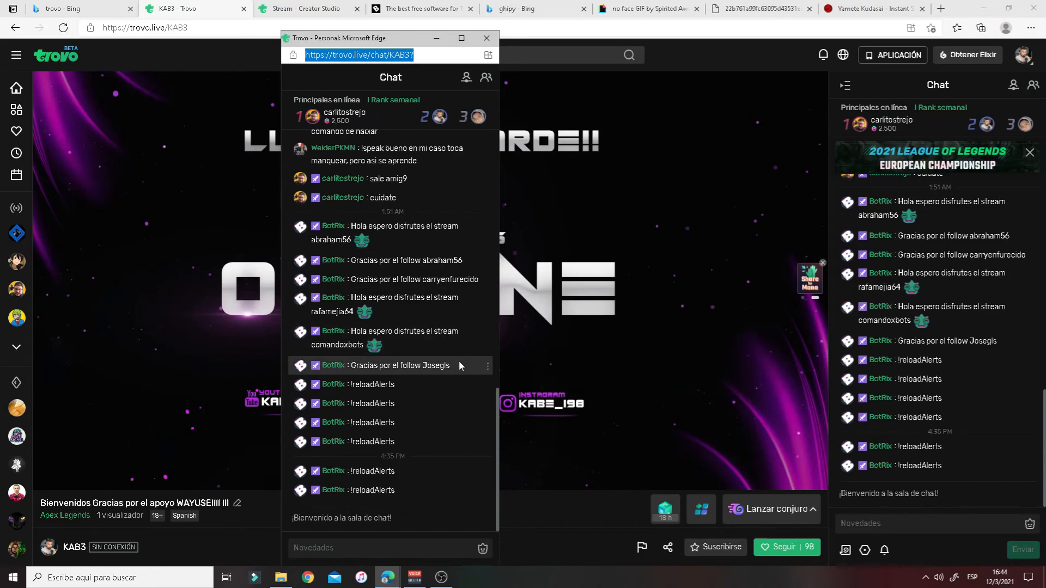
pyautogui.click(441, 578)
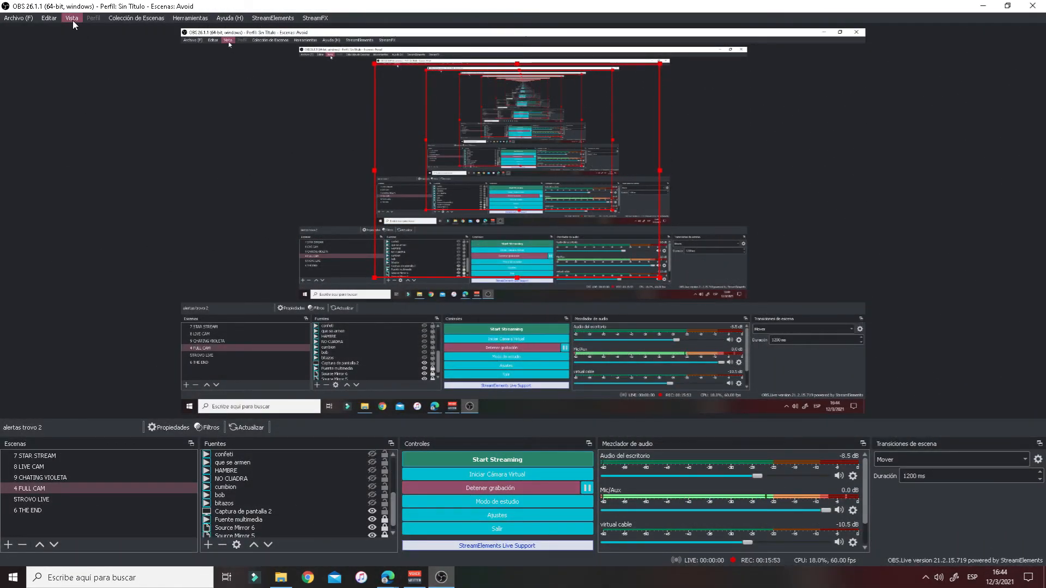
# - In custom browser docks, add a 'chat trovo 2' row with the copied Trovo chat URL pasted in
pyautogui.click(72, 20)
pyautogui.moveTo(75, 48)
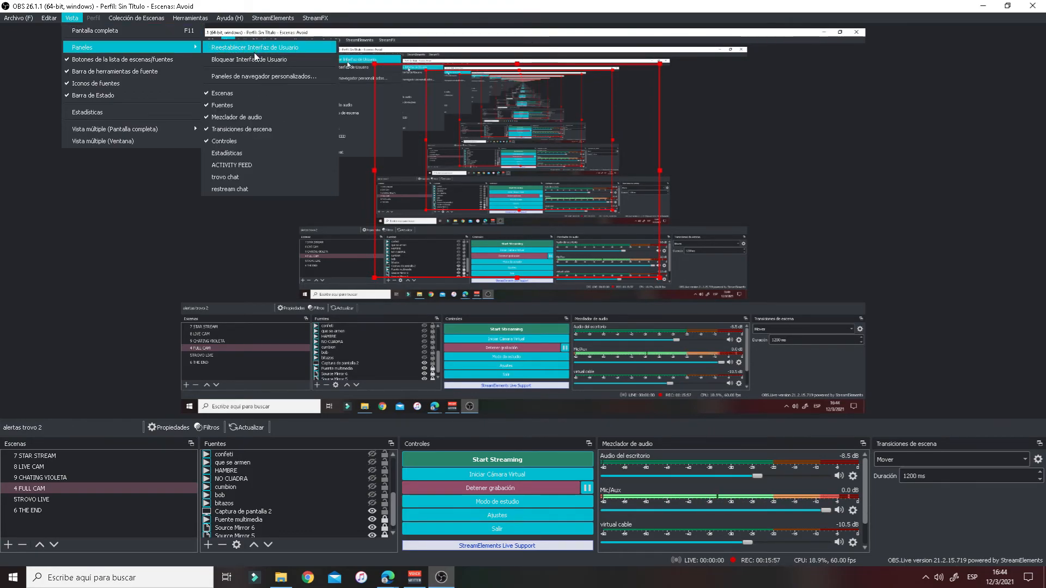
pyautogui.click(277, 78)
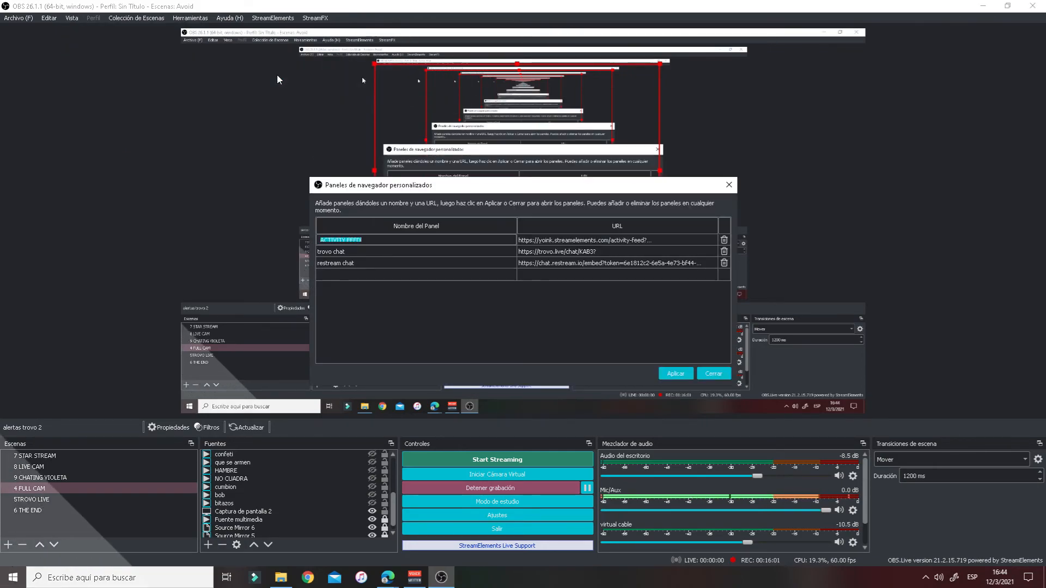
pyautogui.doubleClick(350, 273)
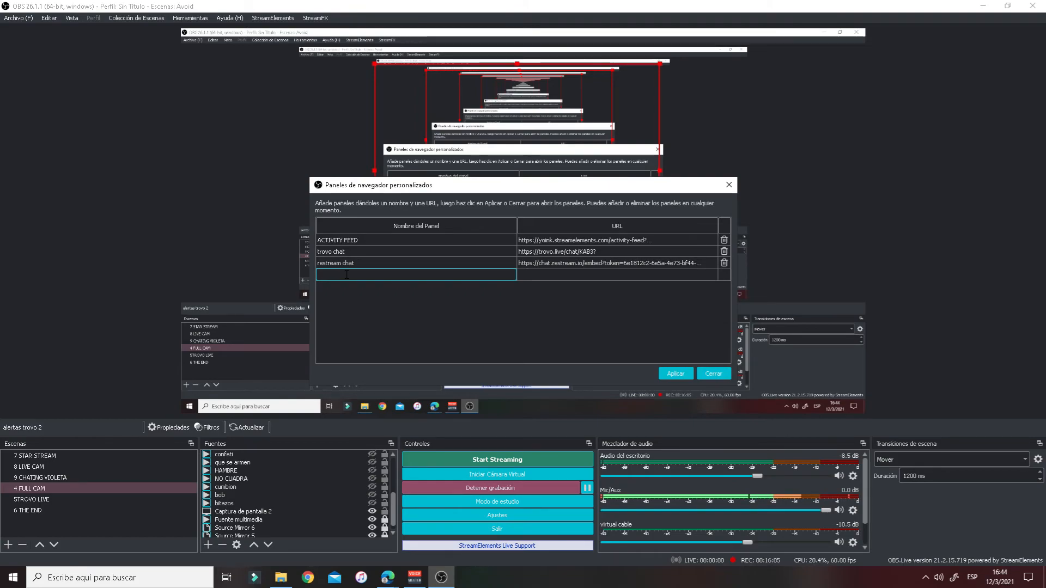
pyautogui.write('chat')
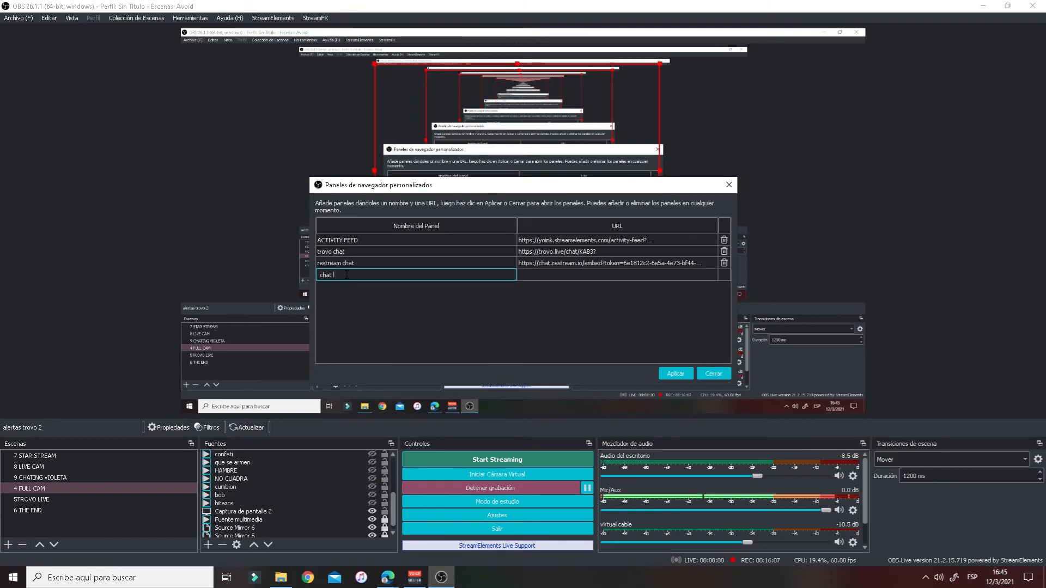
pyautogui.write(' trolo ')
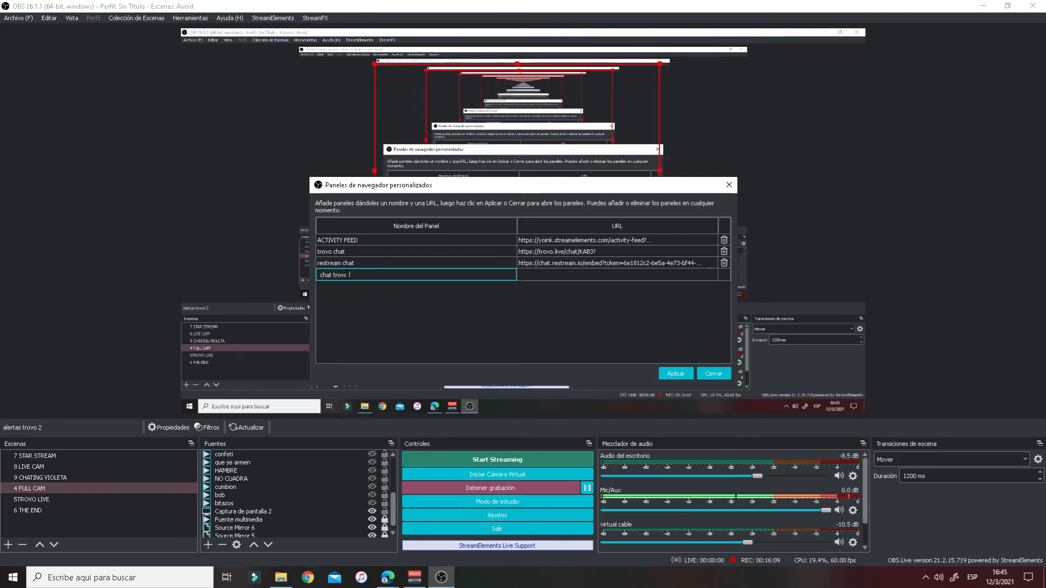
pyautogui.write('2')
pyautogui.click(547, 274)
pyautogui.doubleClick(547, 274)
pyautogui.rightClick(546, 276)
pyautogui.click(571, 336)
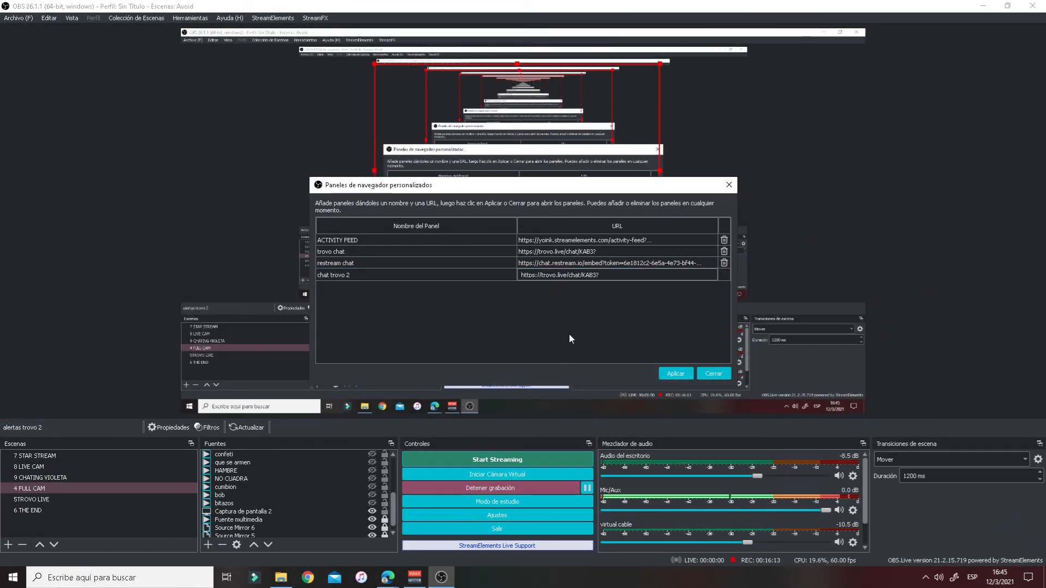
# - Apply the chat trovo 2 dock, check its chat, then close the dock and docks window
pyautogui.click(675, 376)
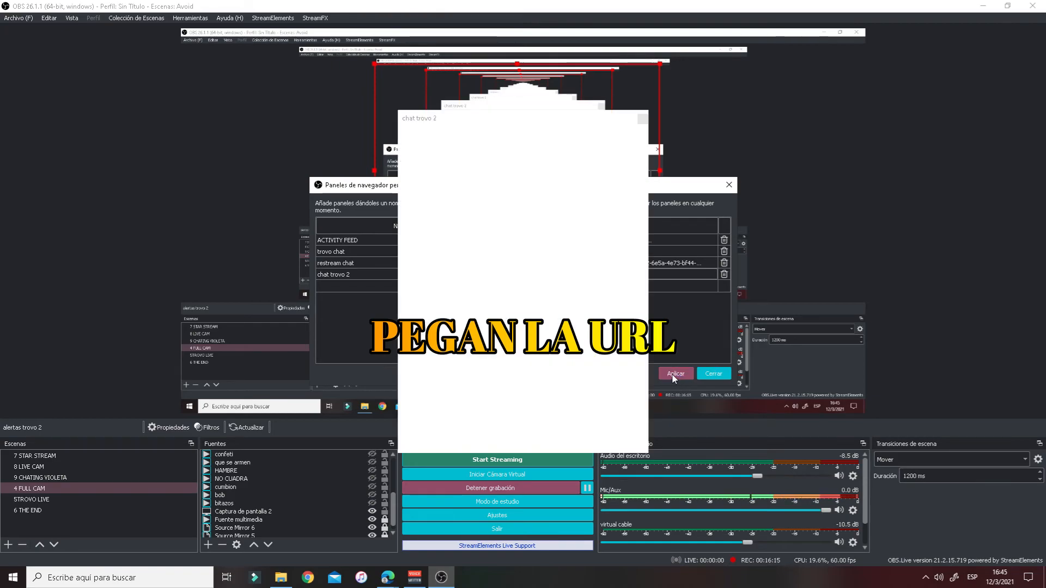
pyautogui.moveTo(430, 119); pyautogui.dragTo(2, 136)
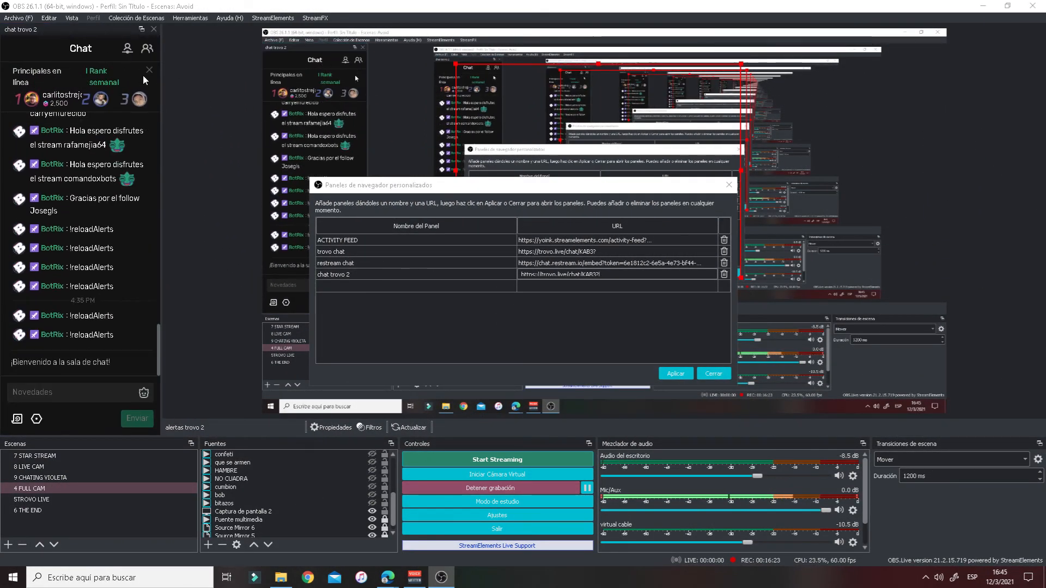
pyautogui.moveTo(162, 94); pyautogui.dragTo(243, 98)
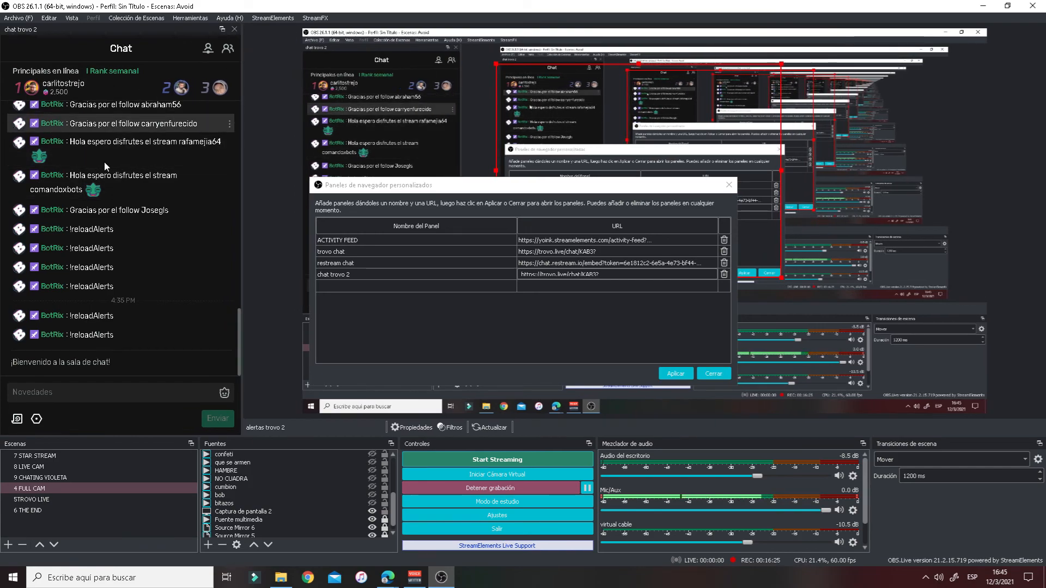
pyautogui.click(713, 374)
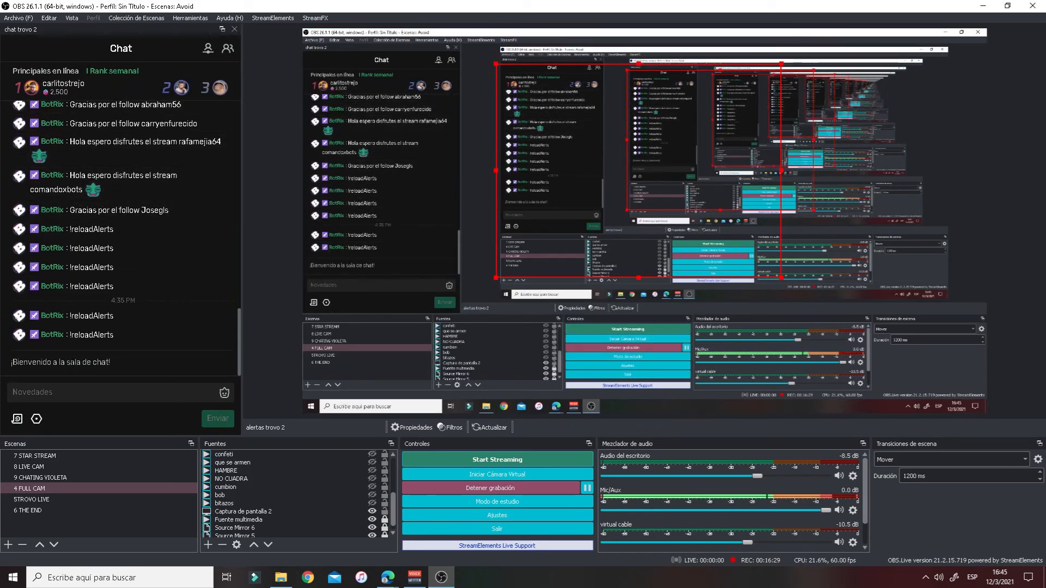
pyautogui.click(234, 30)
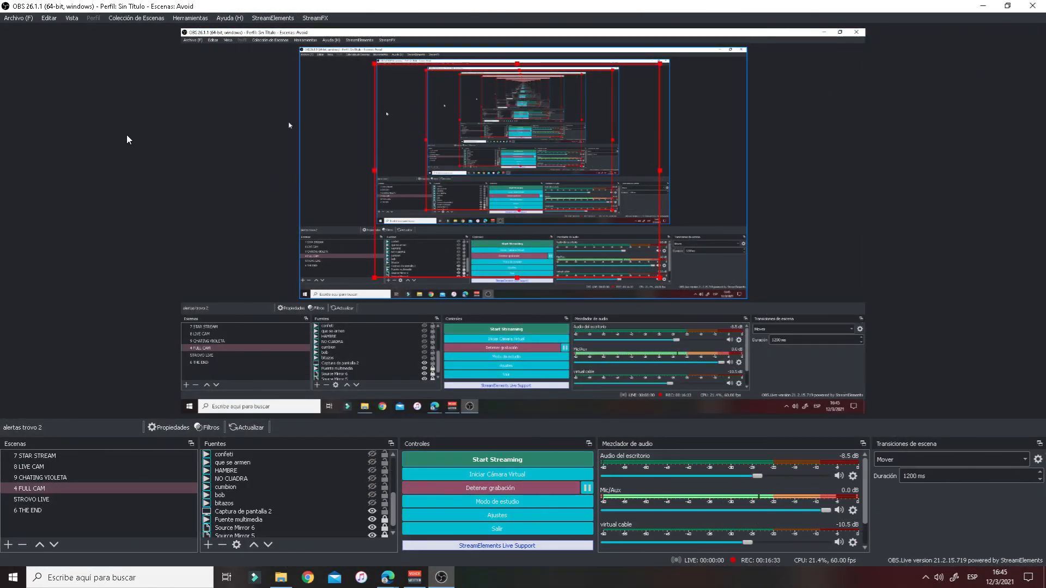
# - Re-enable the chat trovo 2 dock from Vista > Paneles and dock it beside the preview
pyautogui.click(71, 18)
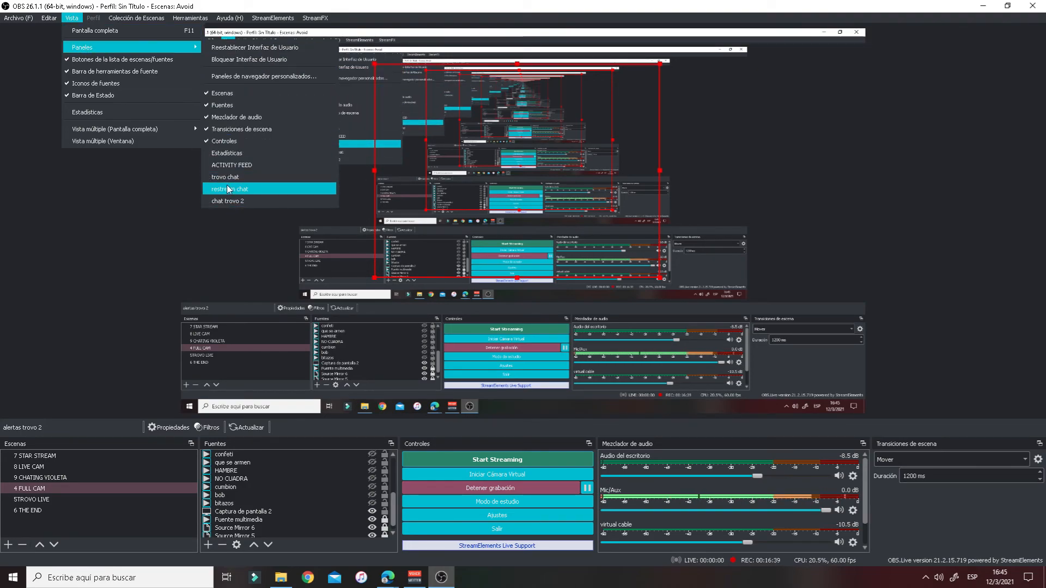
pyautogui.click(231, 201)
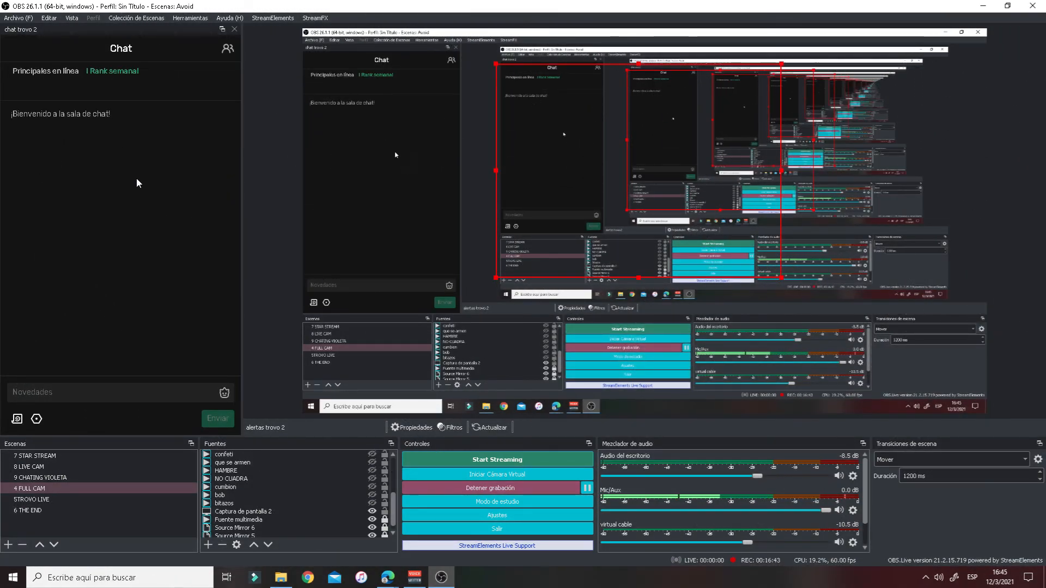
pyautogui.moveTo(53, 28); pyautogui.dragTo(17, 88)
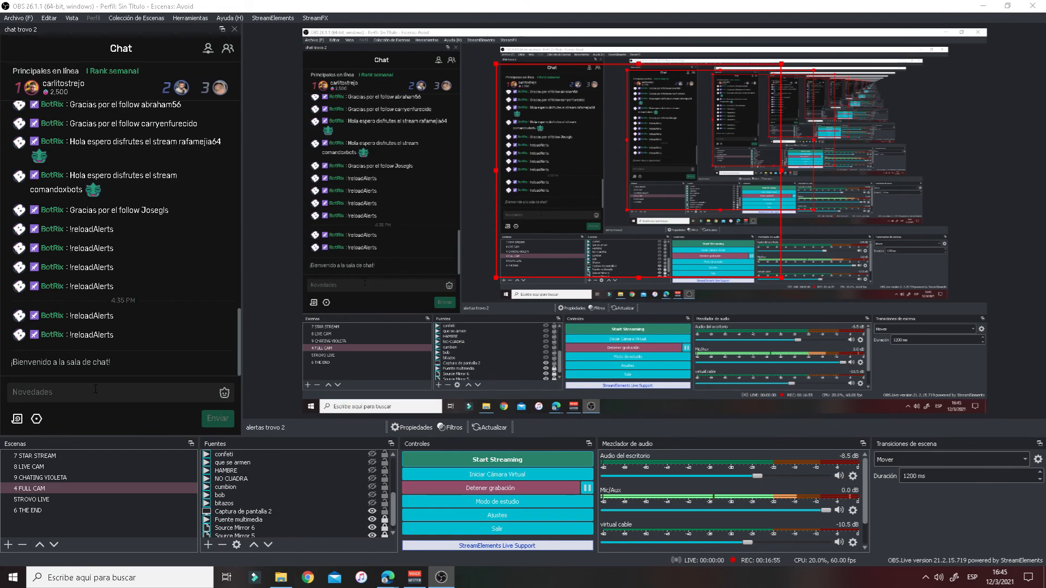
pyautogui.click(96, 388)
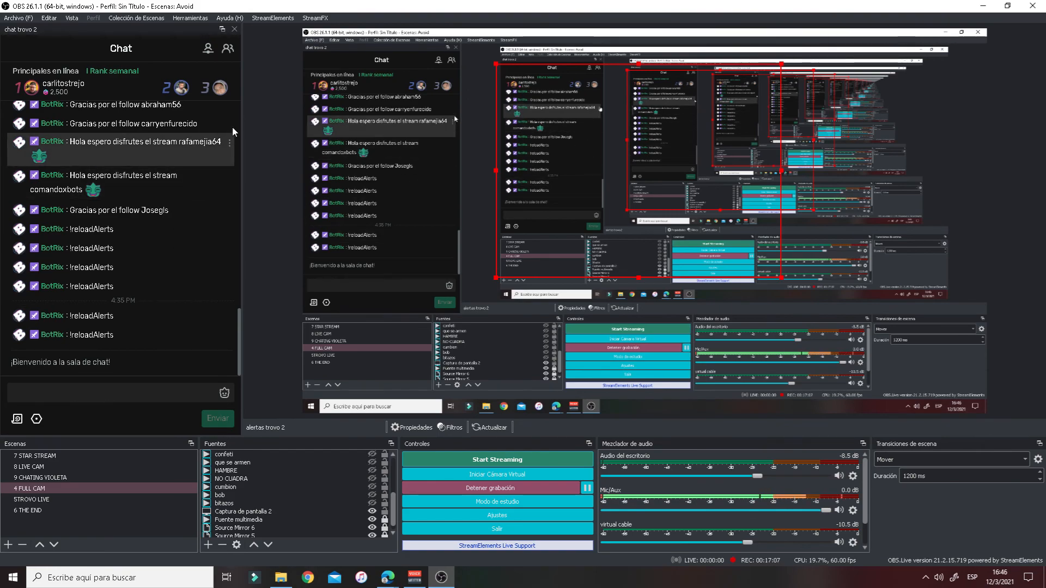
# - In the browser, glance at Creator Studio and Myinstants tabs, ending on the Trovo channel page
pyautogui.moveTo(390, 582)
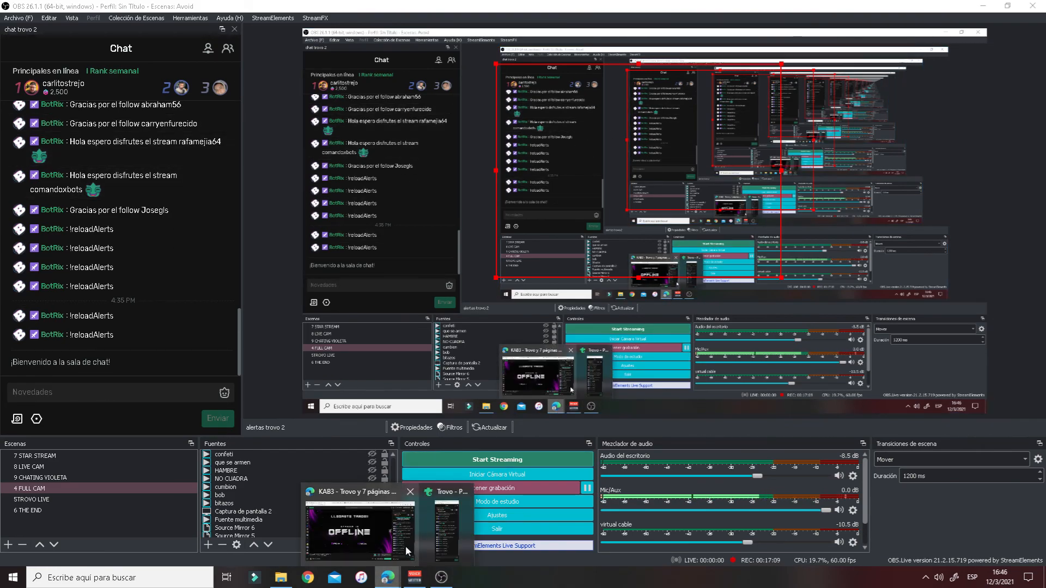
pyautogui.click(398, 547)
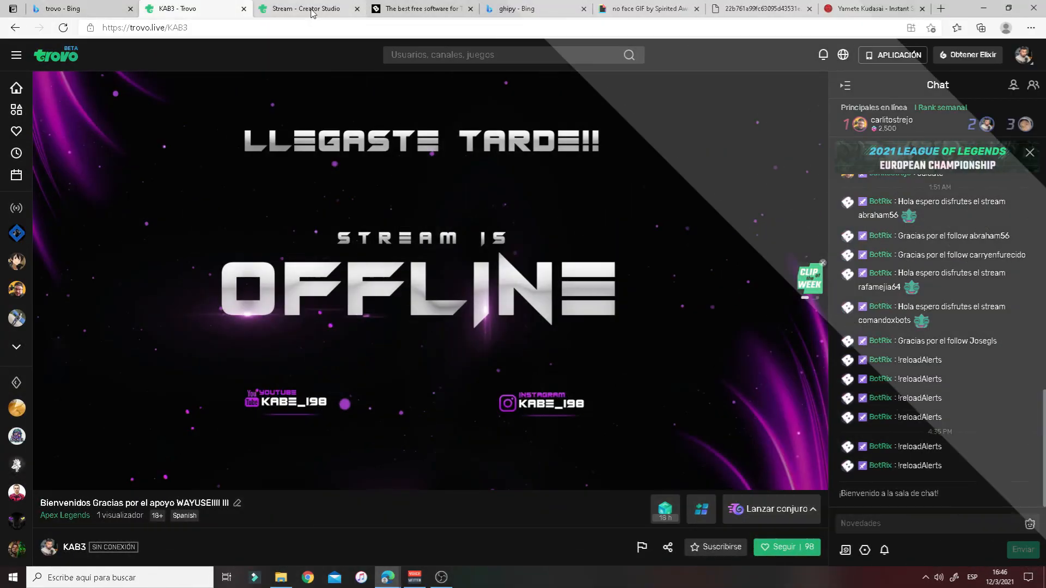
pyautogui.click(312, 10)
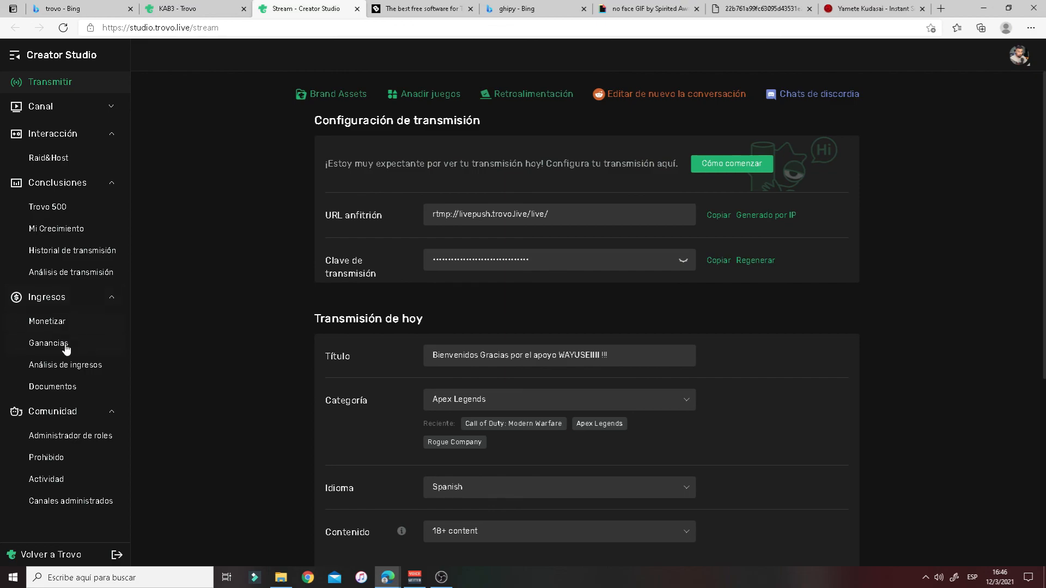
pyautogui.click(198, 9)
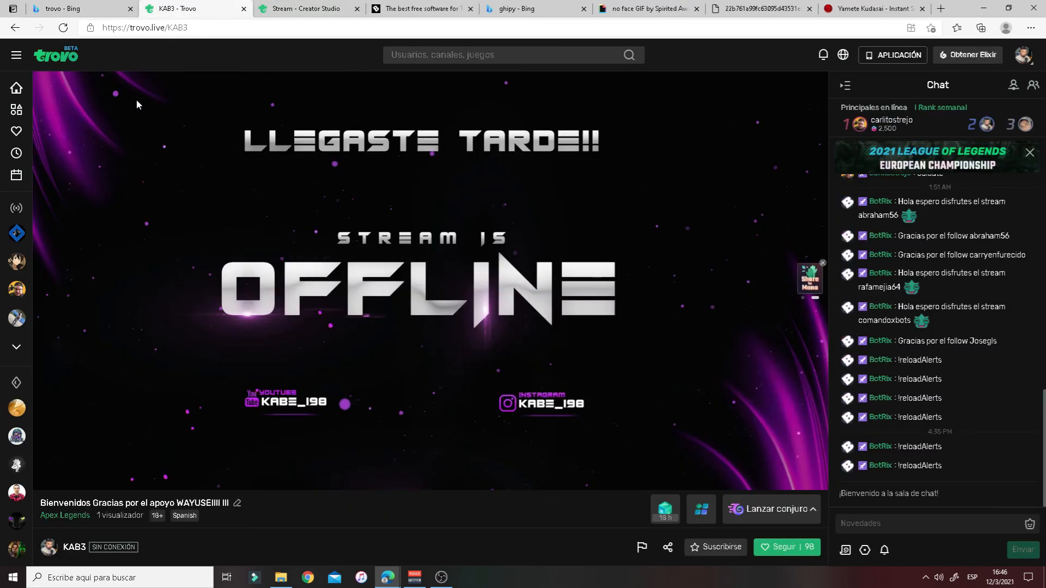
pyautogui.click(871, 8)
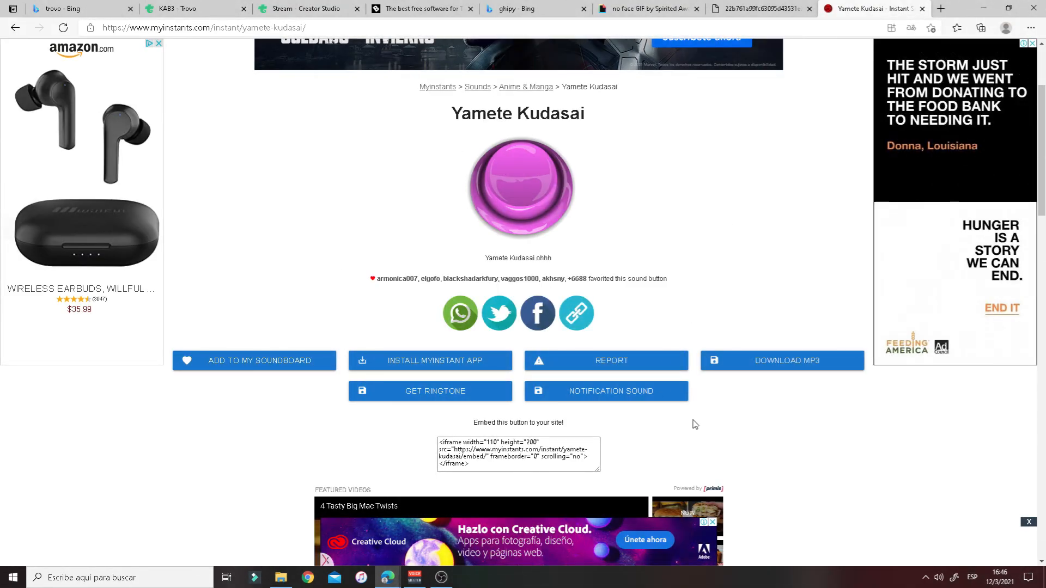
pyautogui.click(199, 9)
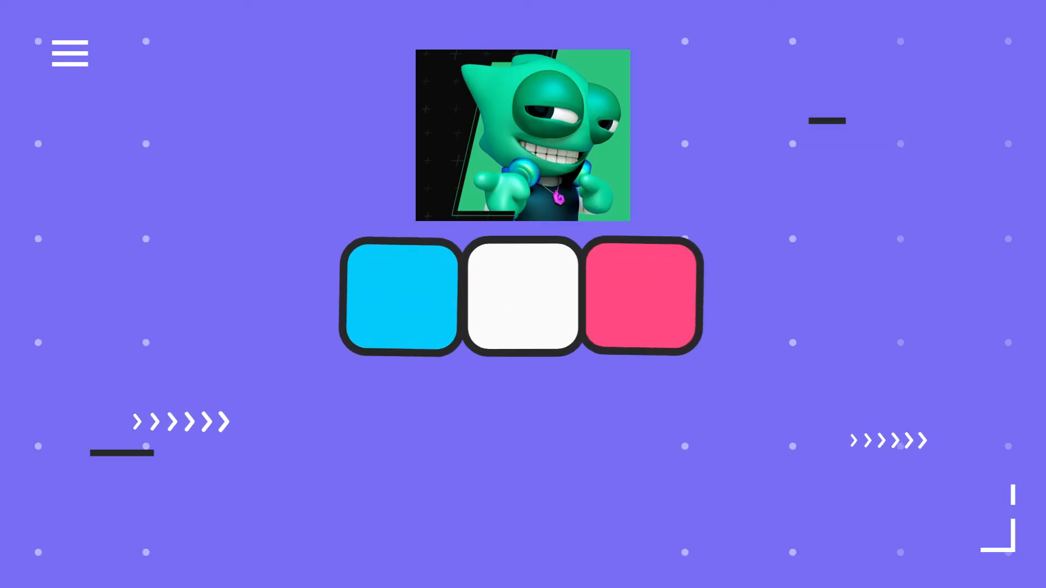